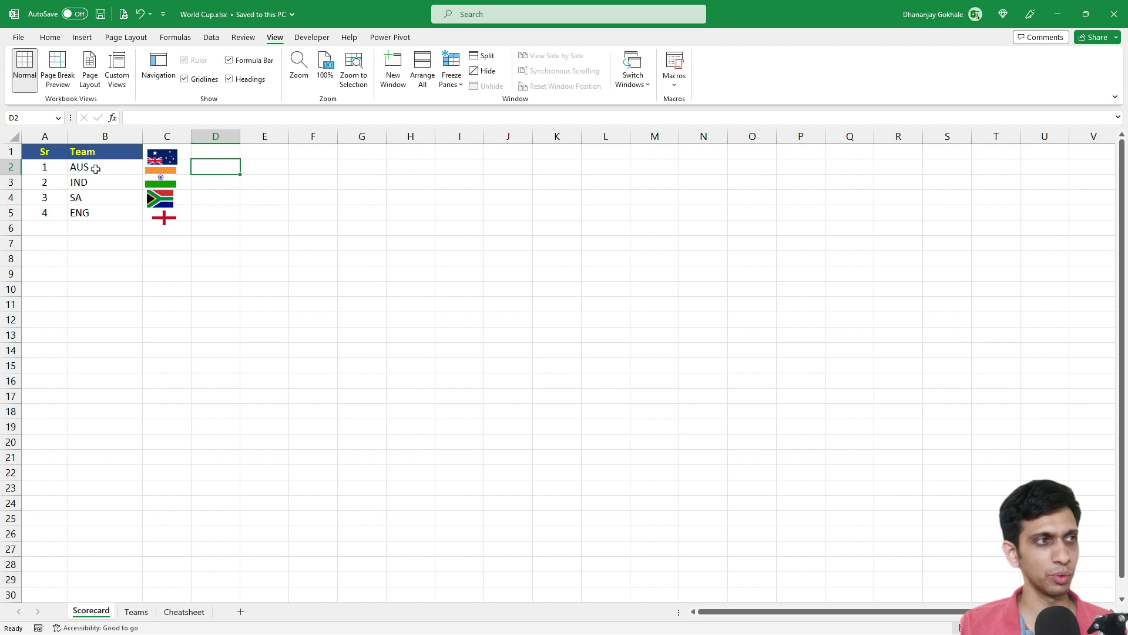
# Examine the Points of India, Australia and South Africa and the NRR column on the Teams sheet, and return to Scorecard.
pyautogui.click(136, 612)
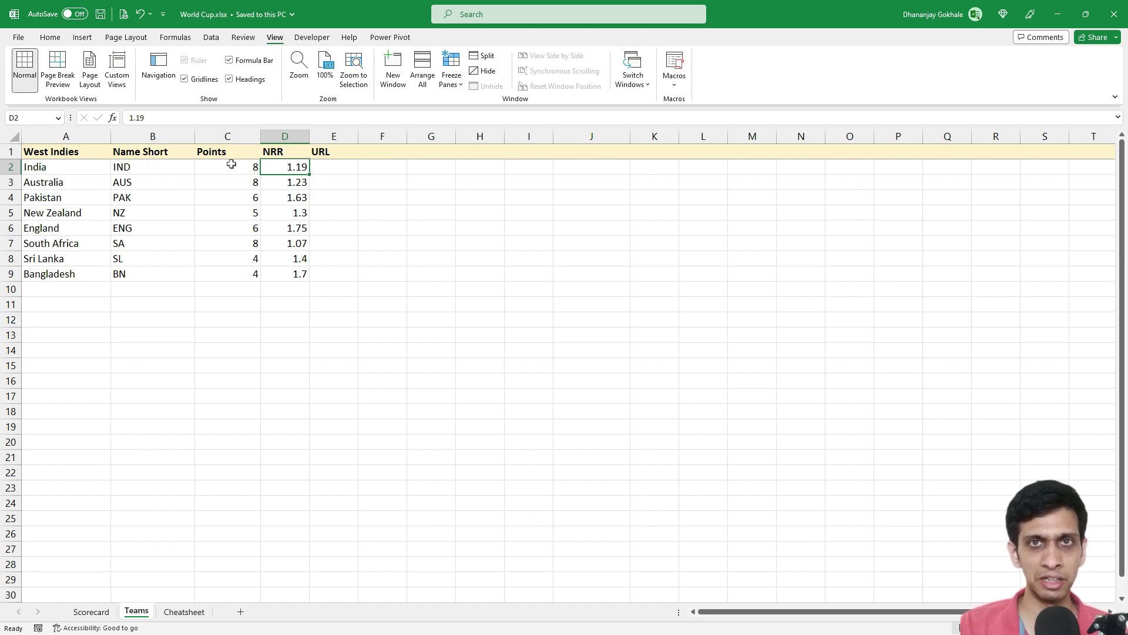
pyautogui.moveTo(236, 167); pyautogui.dragTo(241, 180)
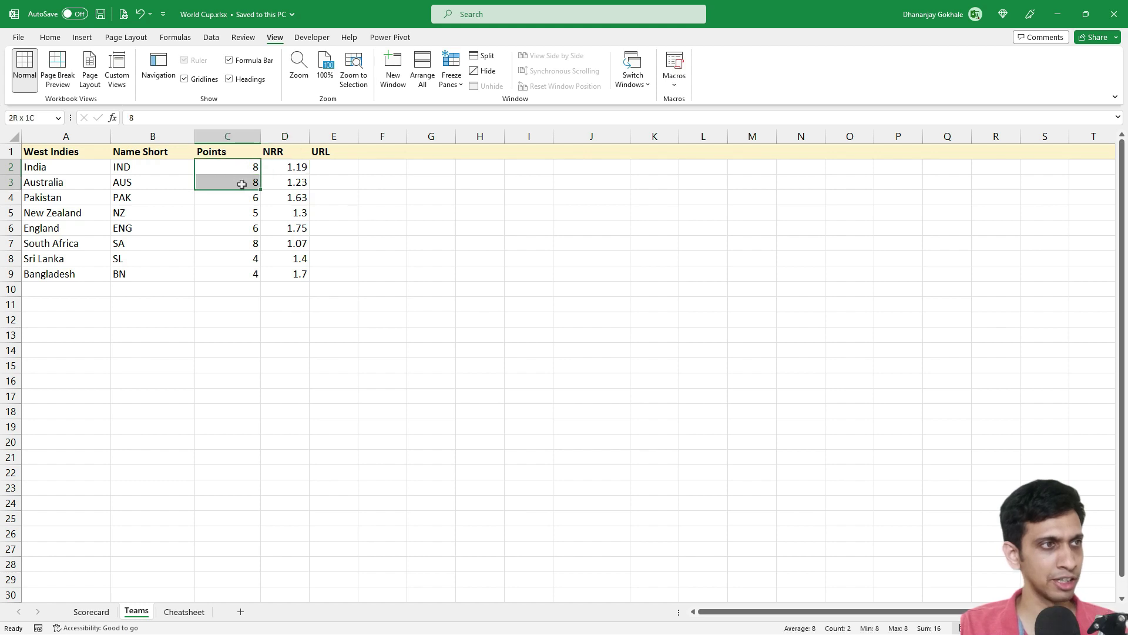
pyautogui.keyDown('ctrl'); pyautogui.click(242, 241); pyautogui.keyUp('ctrl')
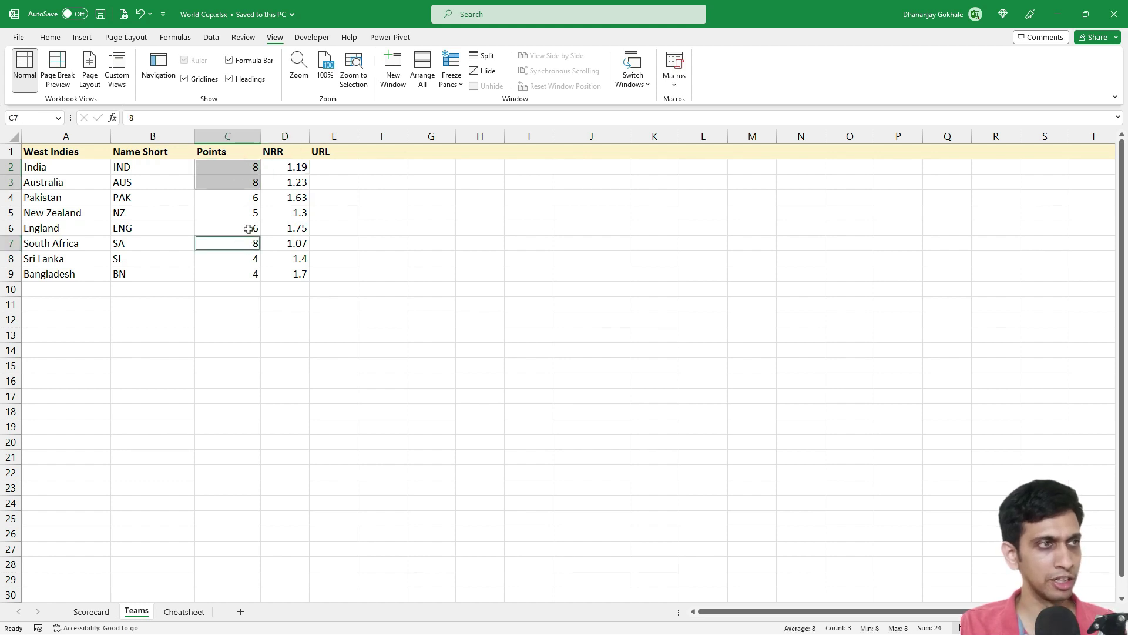
pyautogui.click(299, 197)
pyautogui.click(294, 167)
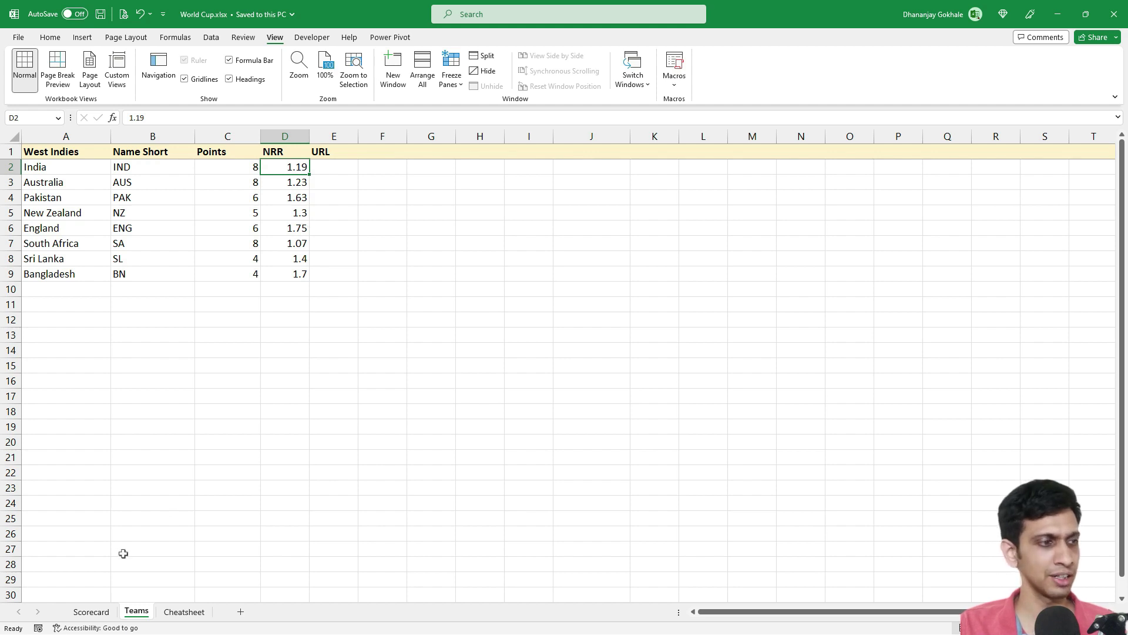
pyautogui.click(91, 611)
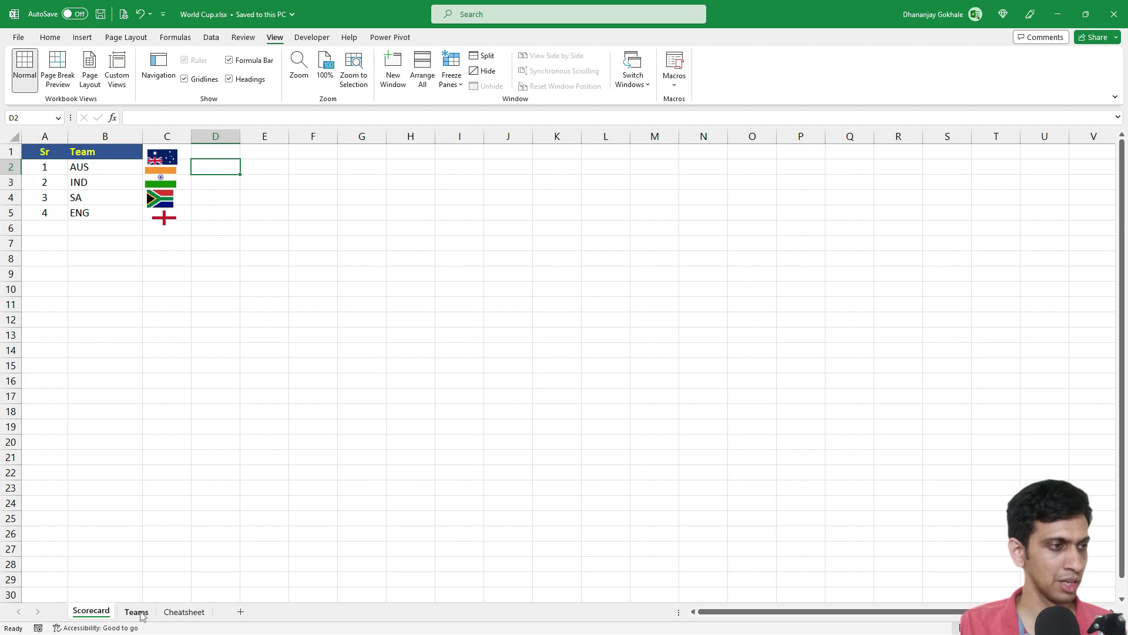
# Inspect the flag pictures placed beside the team names on the Scorecard sheet.
pyautogui.click(154, 160)
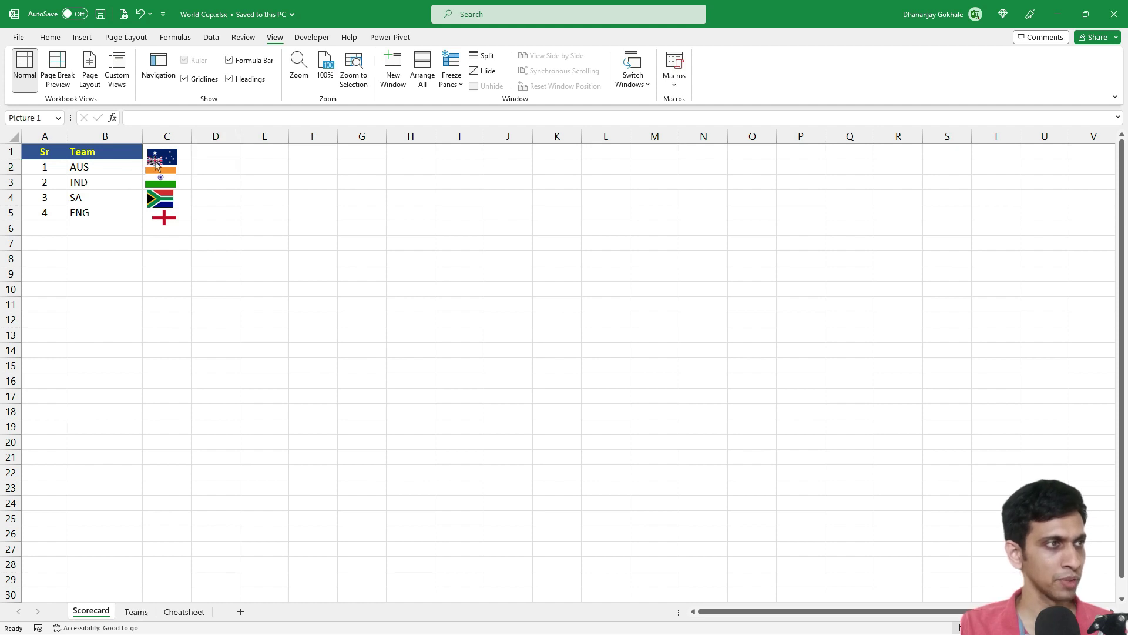
pyautogui.click(182, 181)
pyautogui.click(176, 184)
pyautogui.click(207, 224)
pyautogui.click(81, 38)
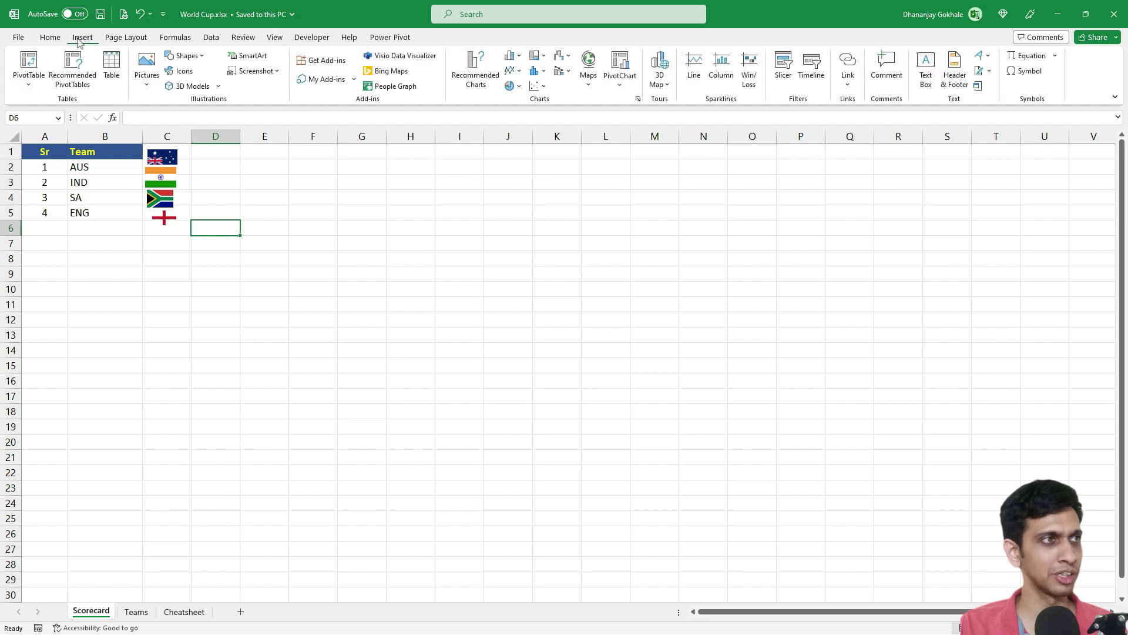
pyautogui.click(204, 252)
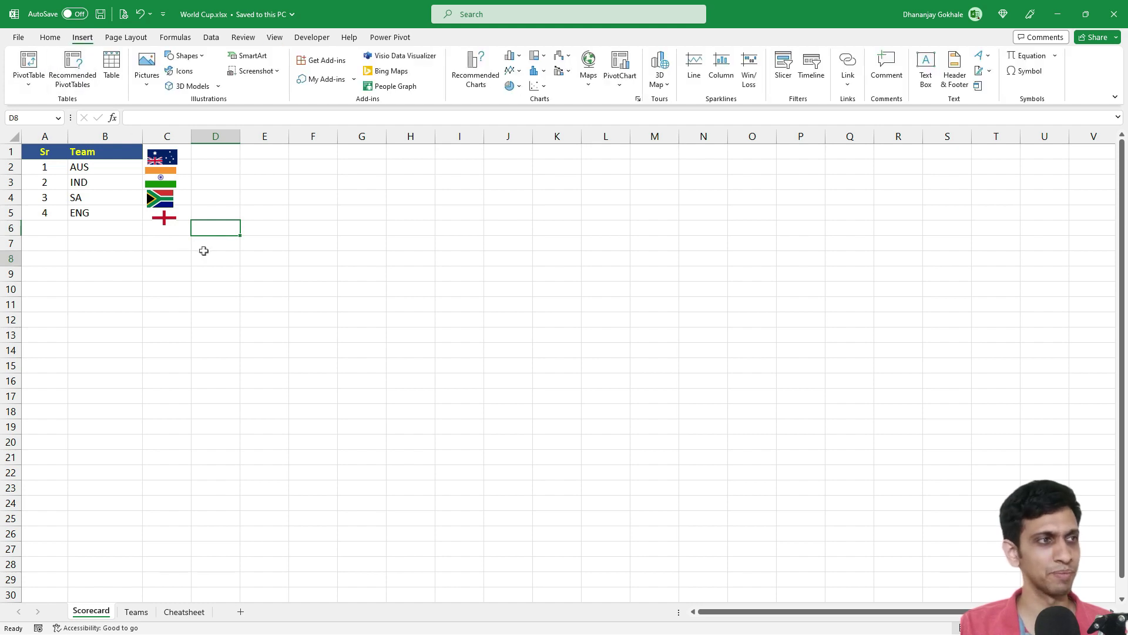
pyautogui.click(166, 219)
# Swap the first two teams on the Scorecard by entering IND in B2 and AUS in B3.
pyautogui.click(127, 181)
pyautogui.press('Up')
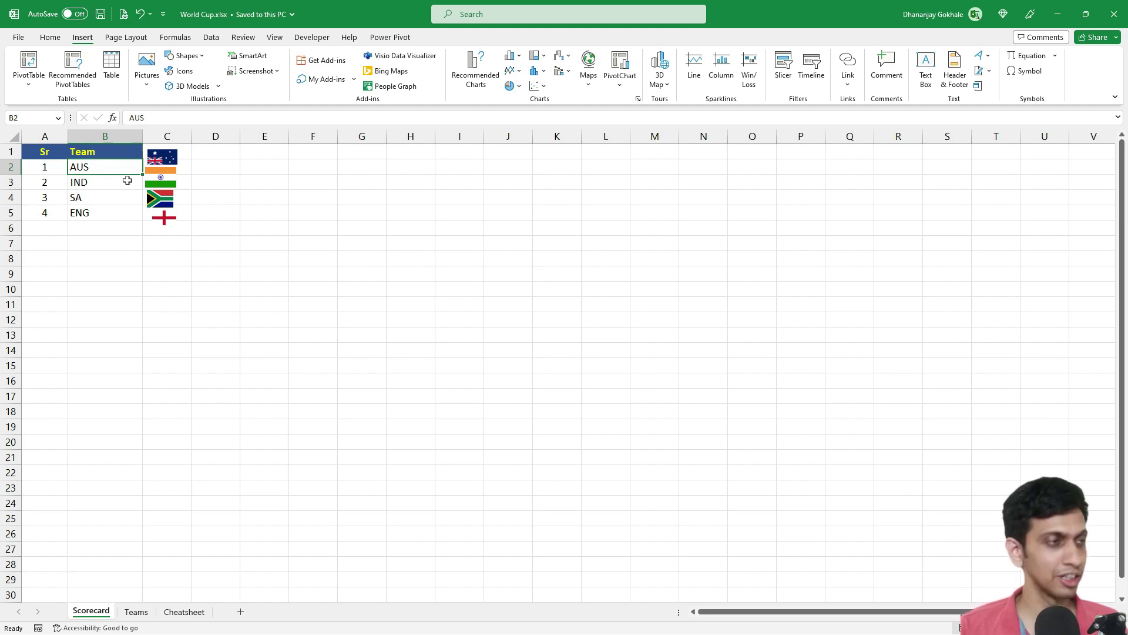
pyautogui.write('IND')
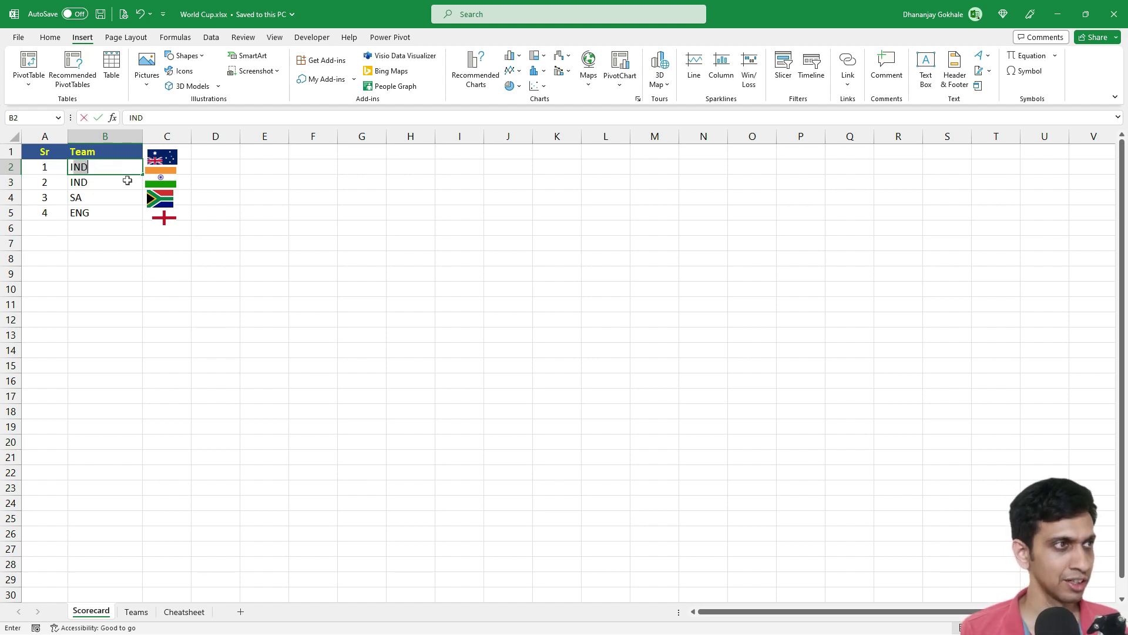
pyautogui.press('Return')
pyautogui.write('AUS')
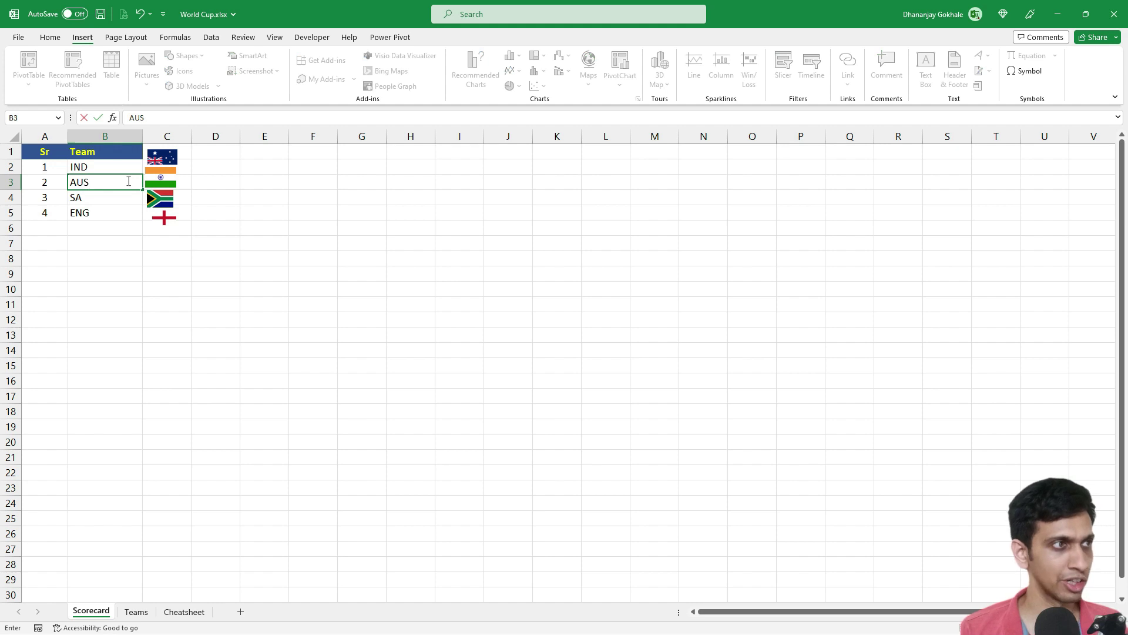
pyautogui.press('Return')
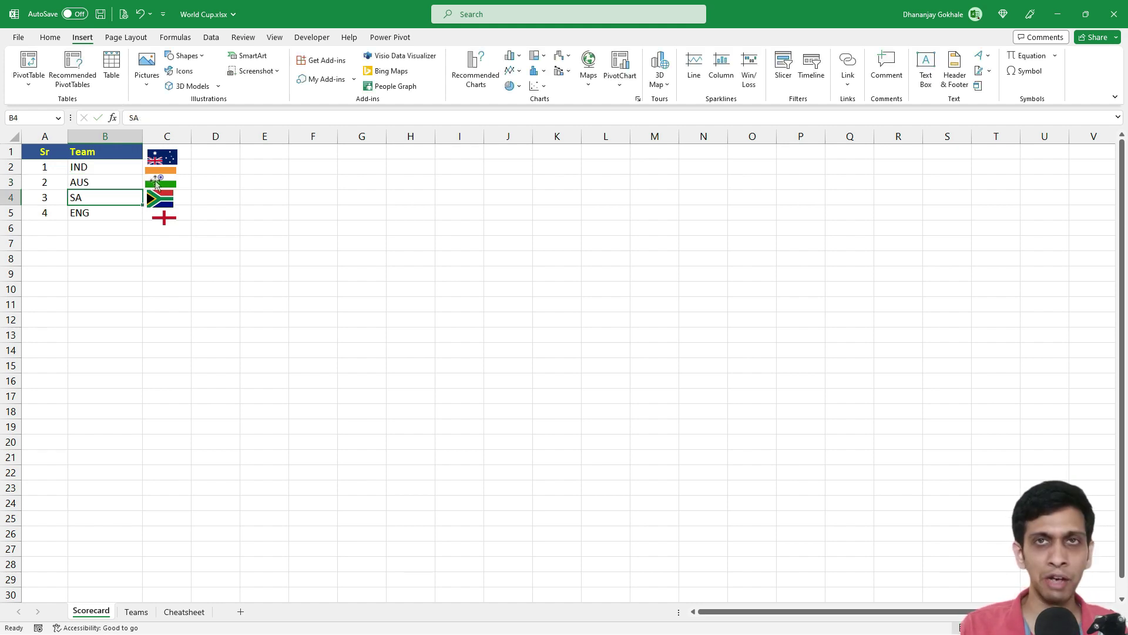
# Try to swap the Australia and India flag pictures so they match the changed team order.
pyautogui.moveTo(157, 184); pyautogui.dragTo(213, 207)
pyautogui.moveTo(228, 160); pyautogui.dragTo(211, 201)
pyautogui.moveTo(177, 154); pyautogui.dragTo(227, 151)
pyautogui.moveTo(197, 189); pyautogui.dragTo(162, 156)
pyautogui.moveTo(235, 167); pyautogui.dragTo(182, 194)
pyautogui.press('Escape')
# Undo the flag picture moves and the swap of the first two team names.
pyautogui.hotkey('ctrl', 'd')
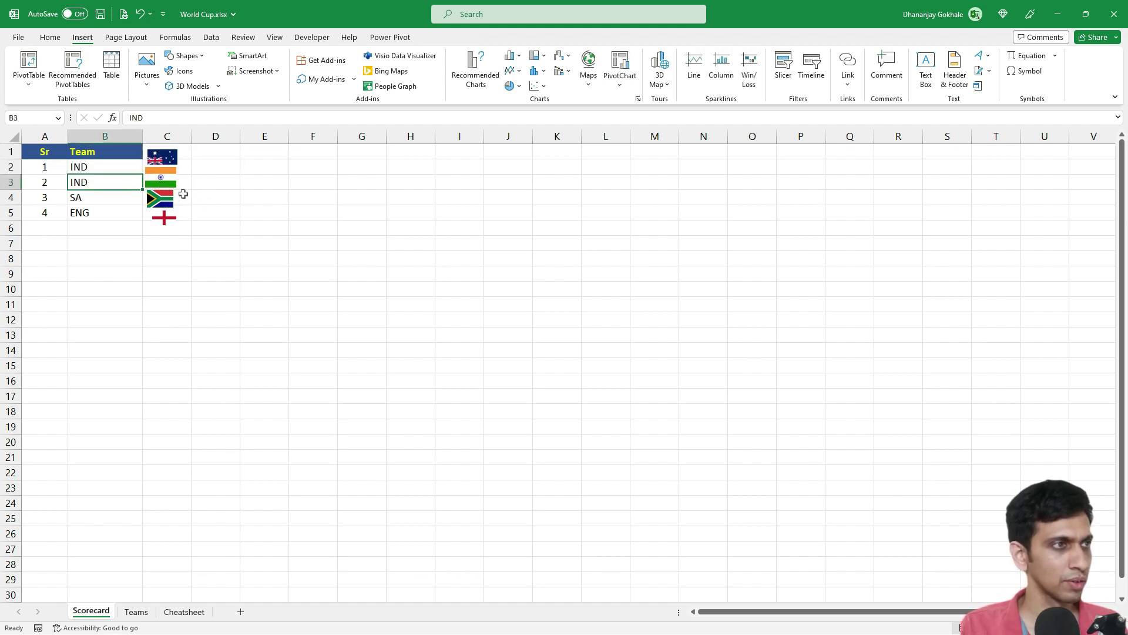
pyautogui.hotkey('ctrl', 'z')
pyautogui.click(236, 197)
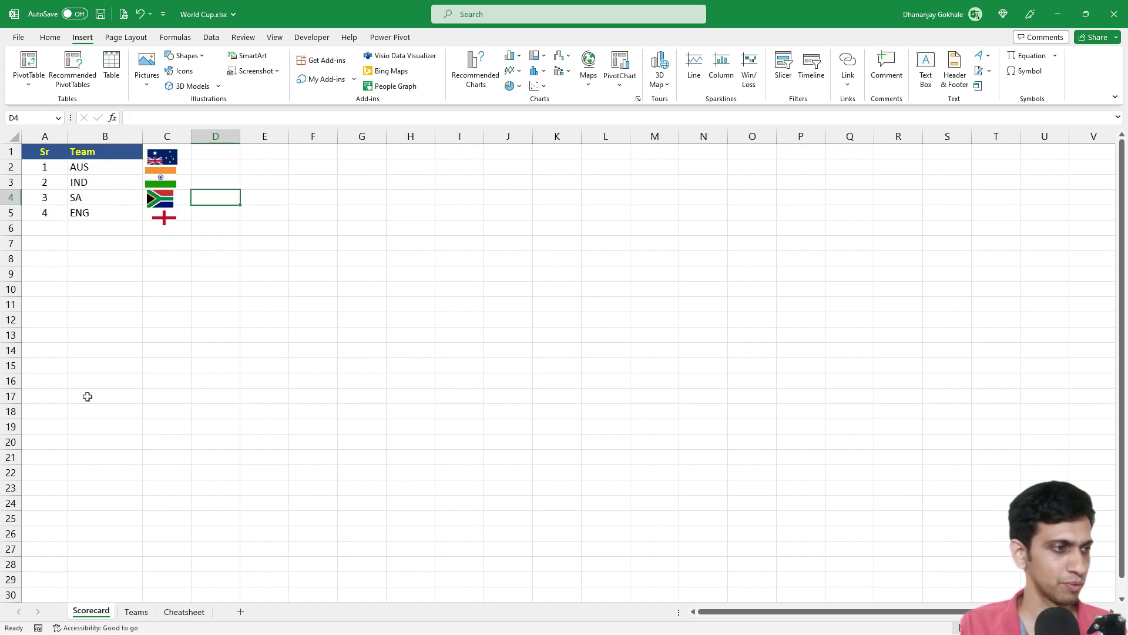
pyautogui.click(137, 612)
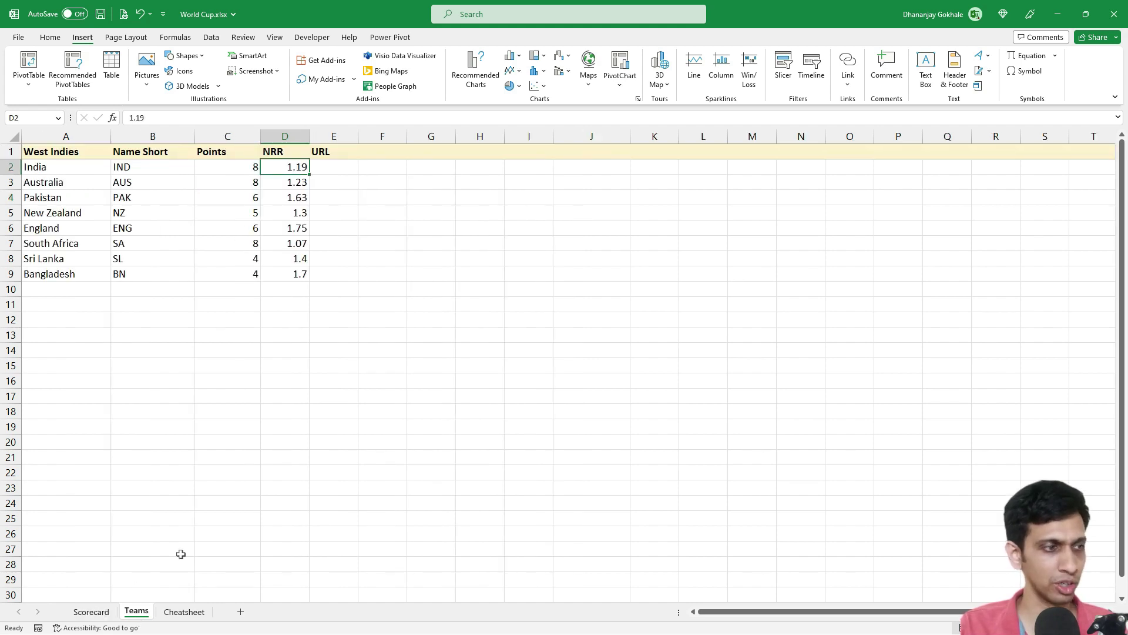
pyautogui.click(90, 612)
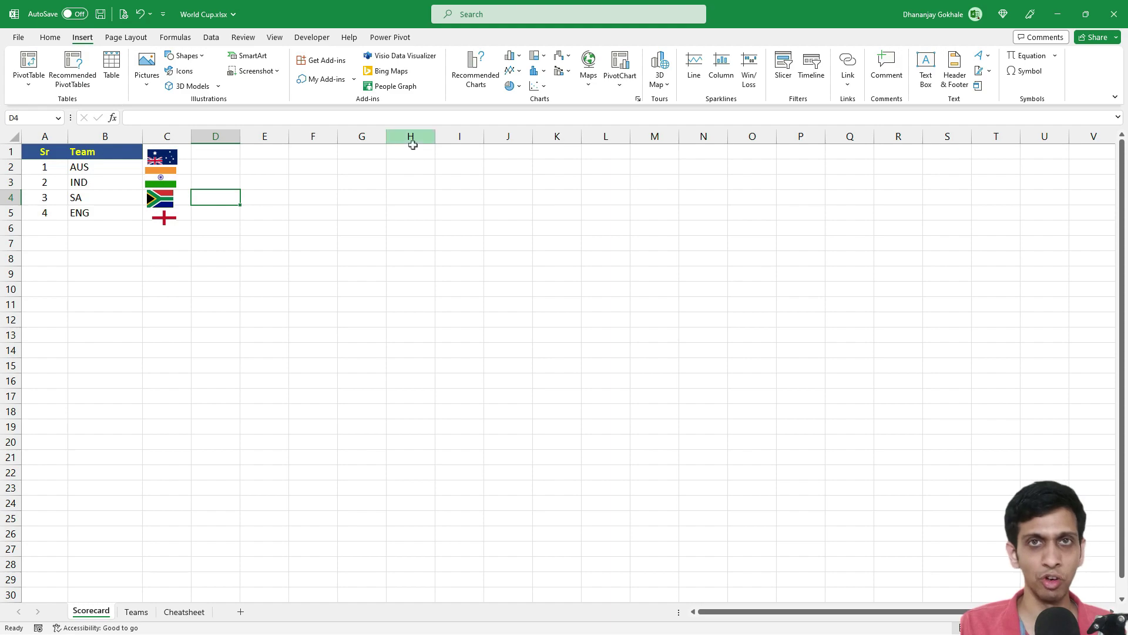
# Switch to Chrome and look through the list of country flags of the world on flagpedia.net.
pyautogui.press('super+Tab')
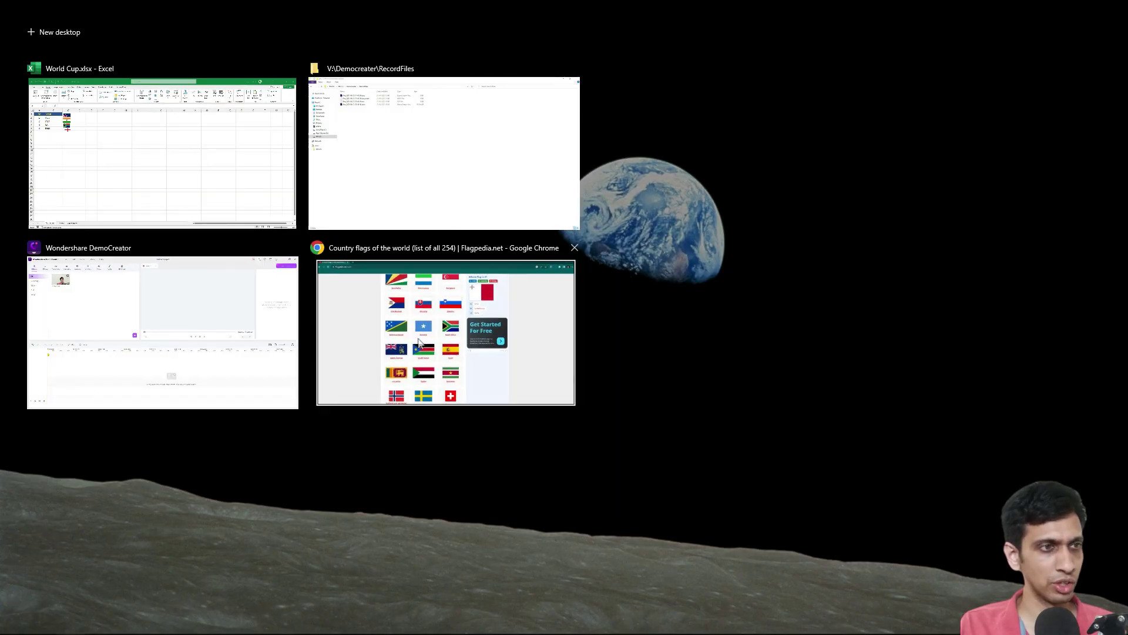
pyautogui.click(376, 305)
pyautogui.scroll(20, 219, 266)
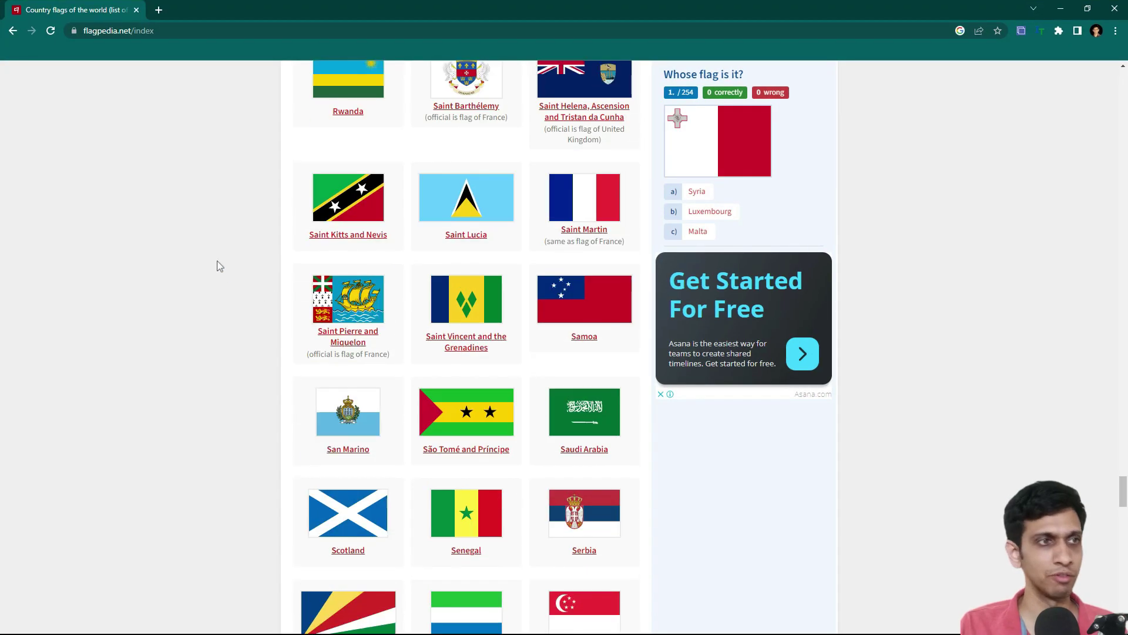
pyautogui.scroll(20, 219, 265)
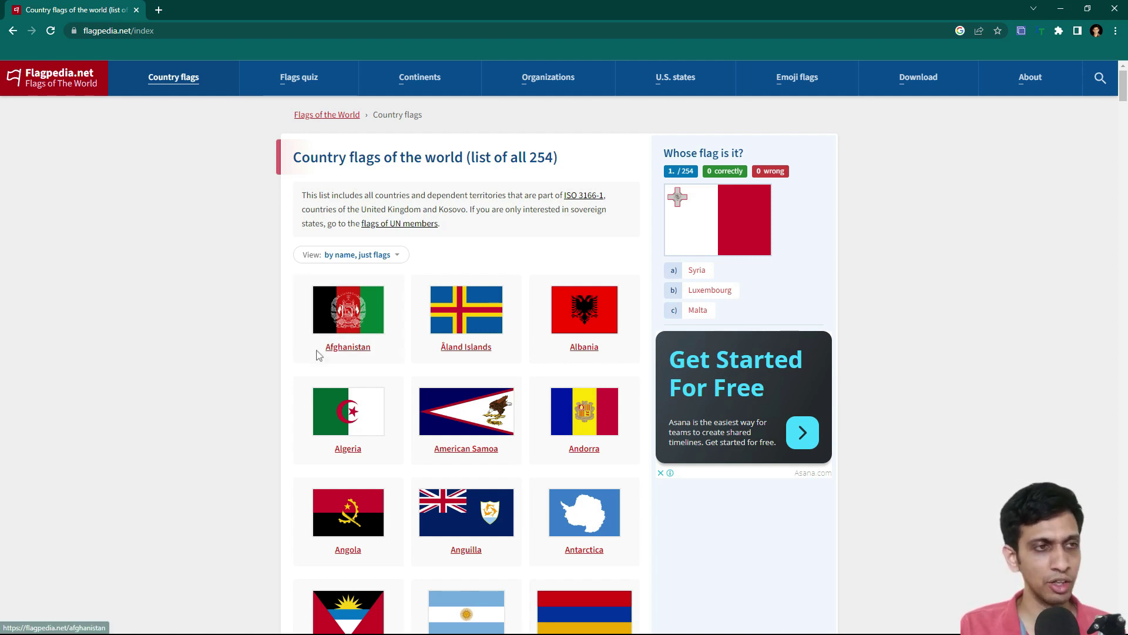
pyautogui.scroll(-4, 280, 317)
pyautogui.scroll(4, 279, 317)
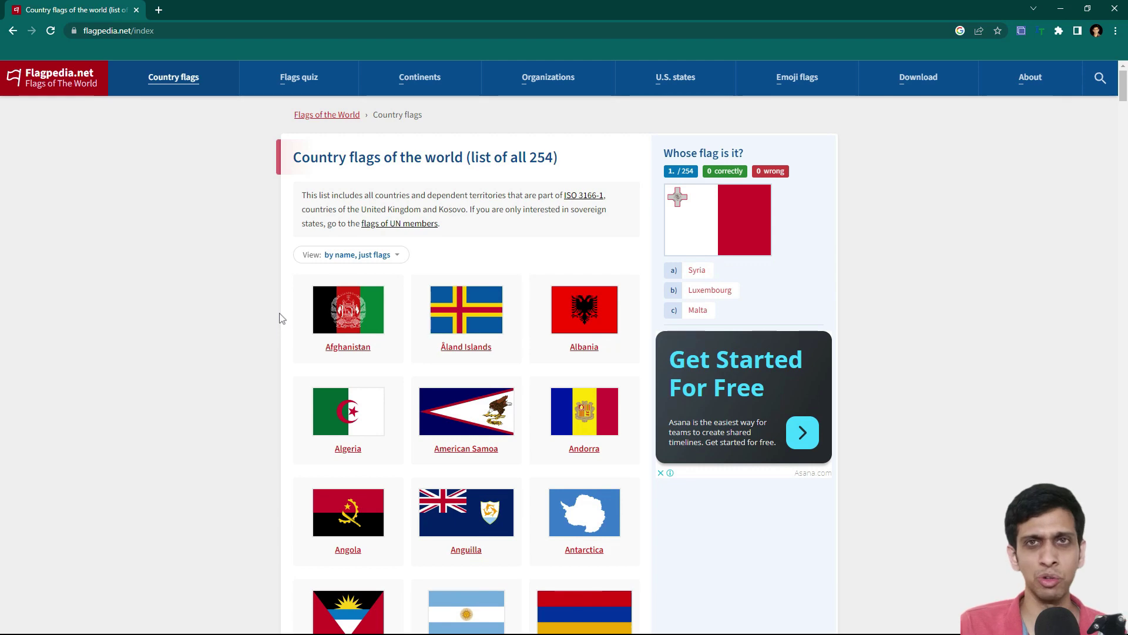
pyautogui.scroll(-5, 280, 317)
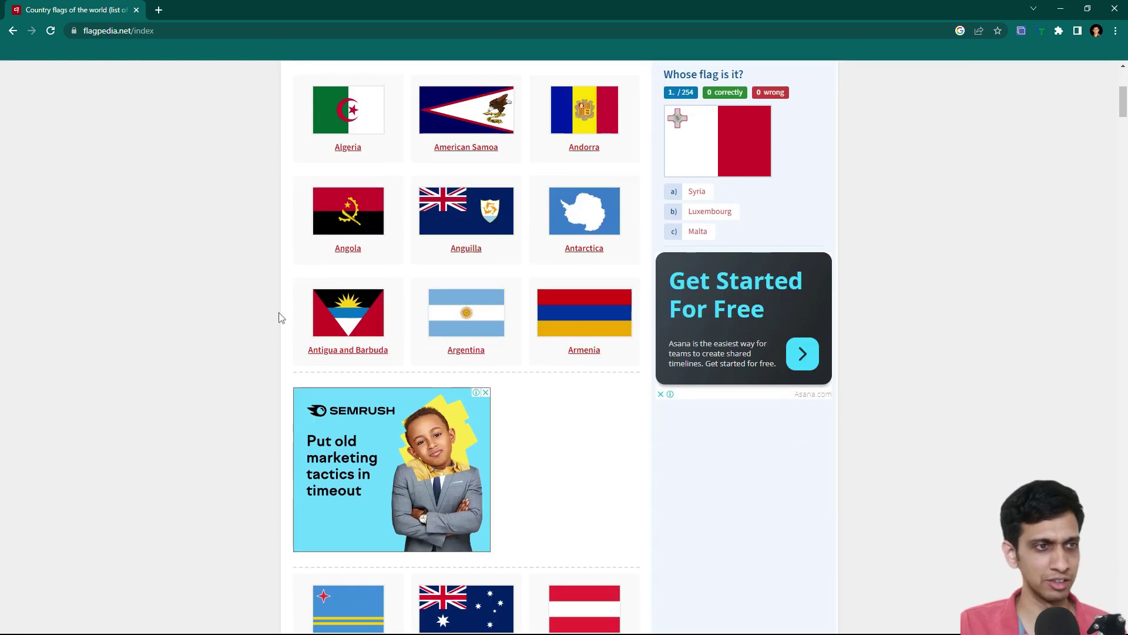
pyautogui.scroll(5, 280, 317)
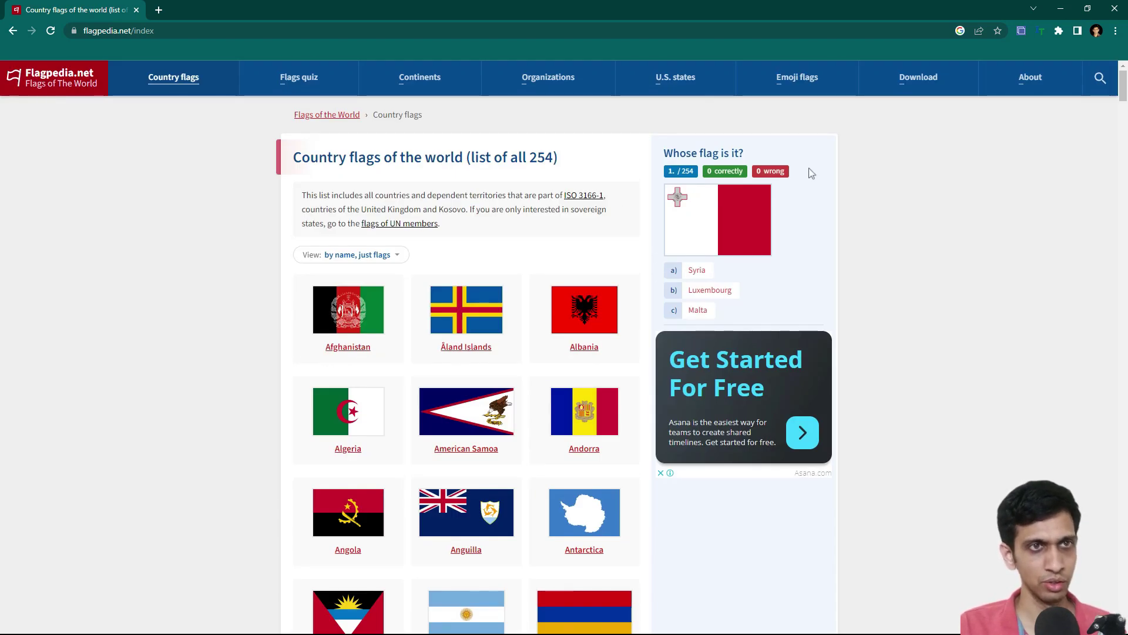
# Open the usage page for embedding or downloading flags programmatically from Flagpedia's download section, dismissing the ad.
pyautogui.click(907, 82)
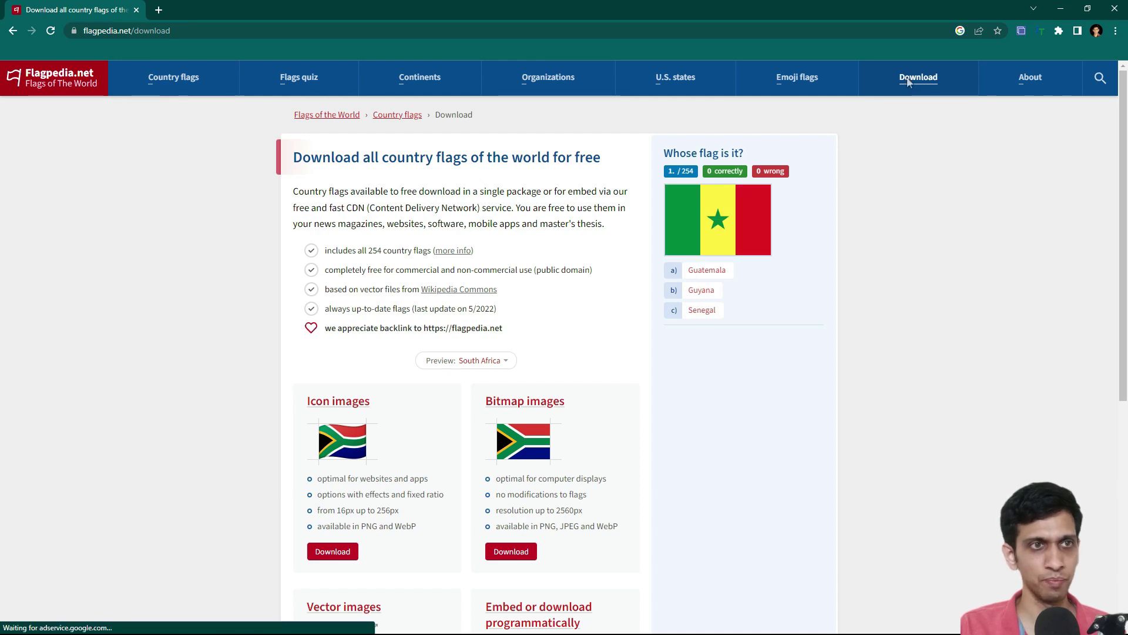
pyautogui.scroll(-5, 288, 319)
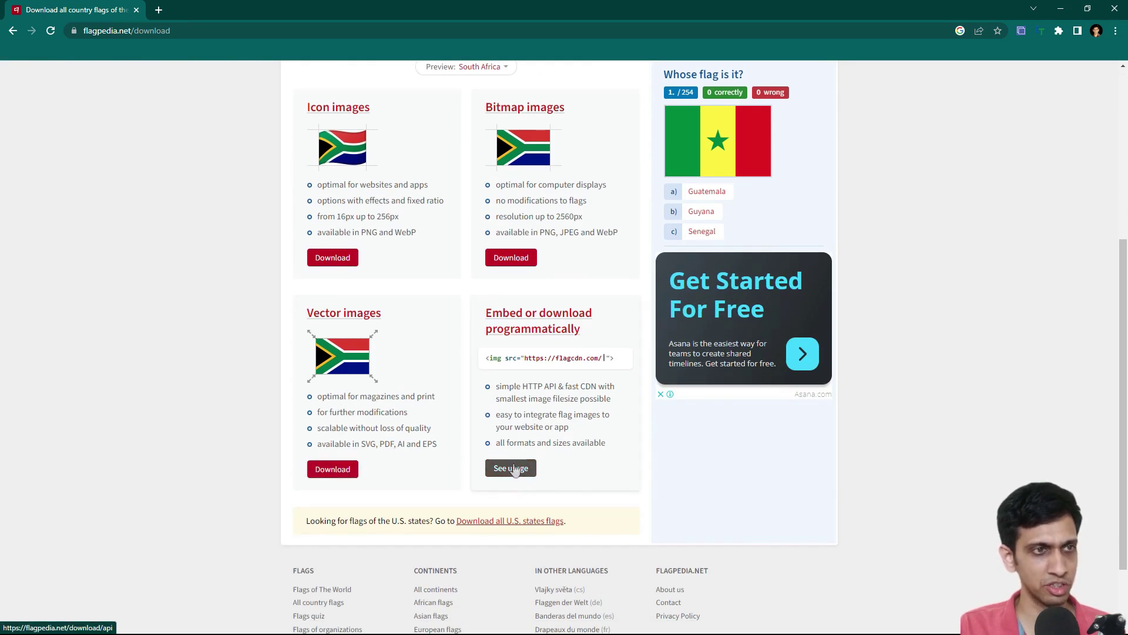
pyautogui.click(514, 470)
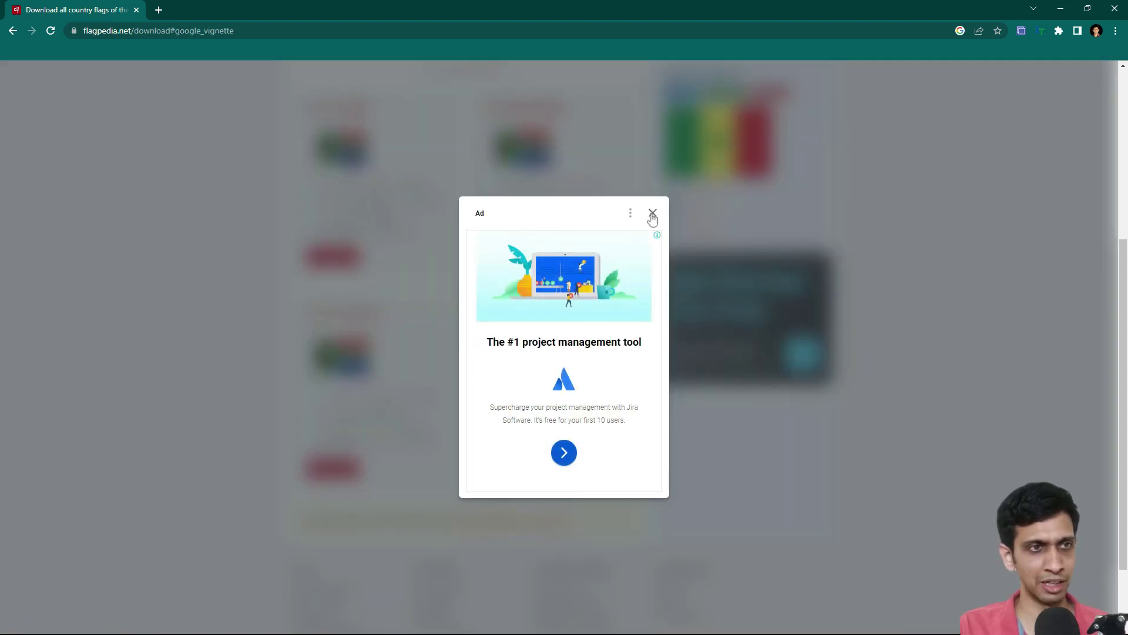
pyautogui.click(652, 213)
# Choose the original flag style with the same height for all icons and set the size to h40.
pyautogui.scroll(-2, 385, 330)
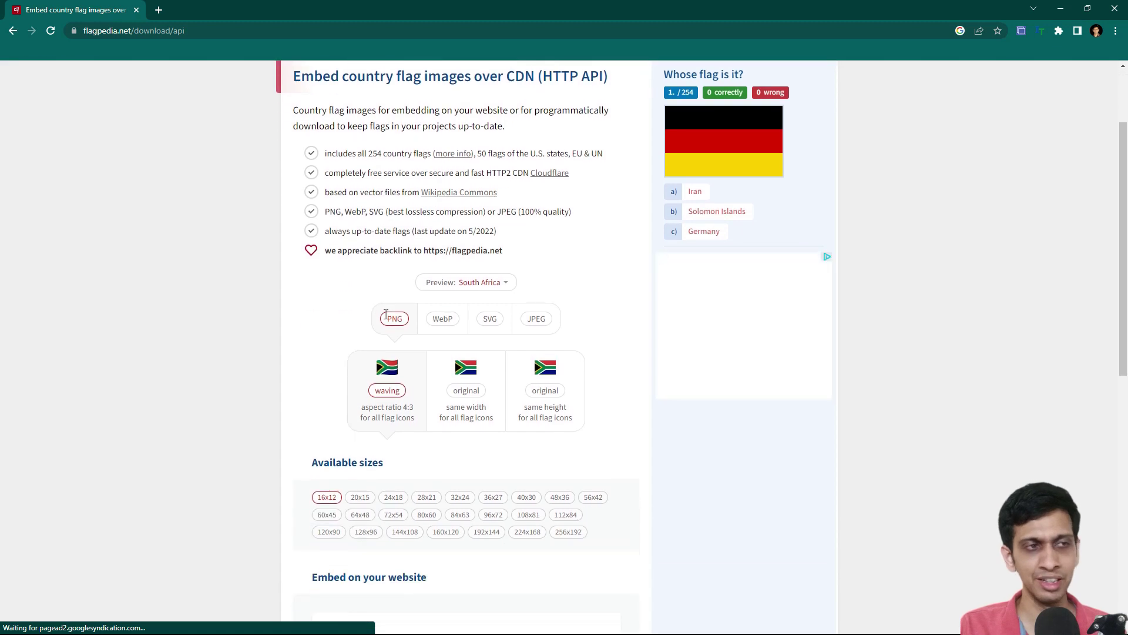
pyautogui.scroll(-2, 313, 380)
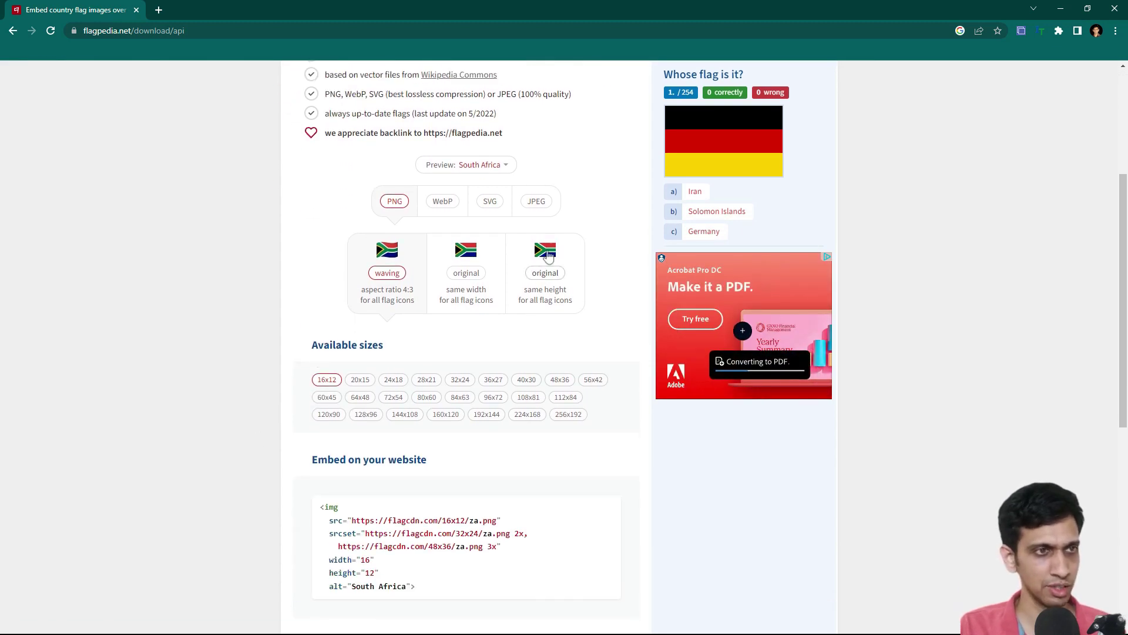
pyautogui.click(545, 303)
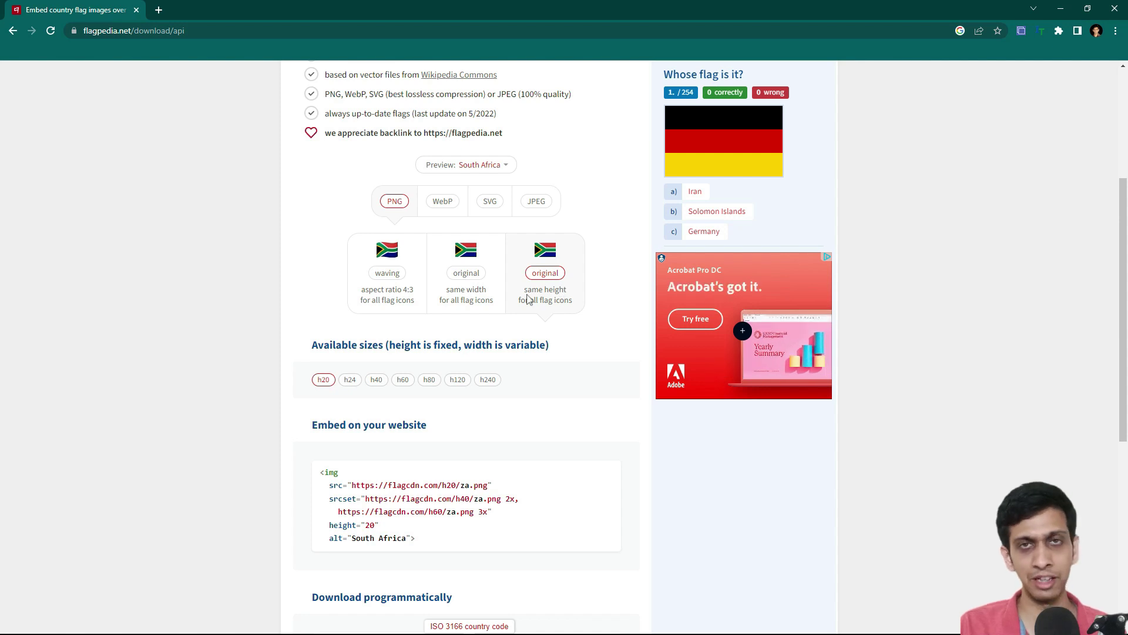
pyautogui.scroll(-2, 532, 303)
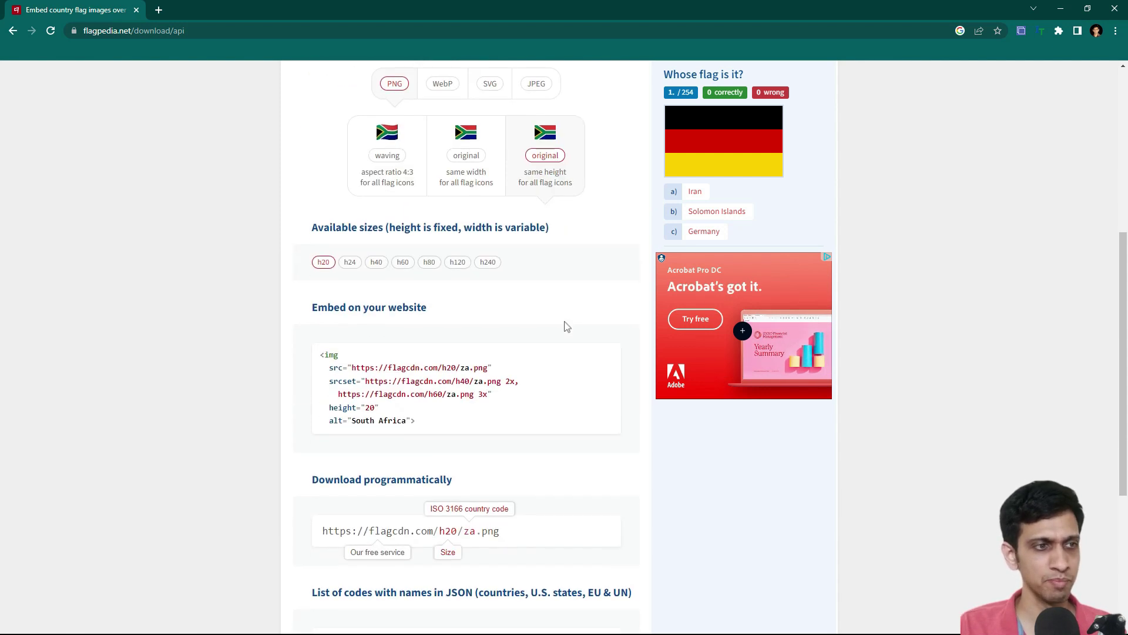
pyautogui.click(377, 262)
# Examine the programmatic download URL, checking its size part and the ISO 3166 country code before .png.
pyautogui.scroll(-4, 536, 317)
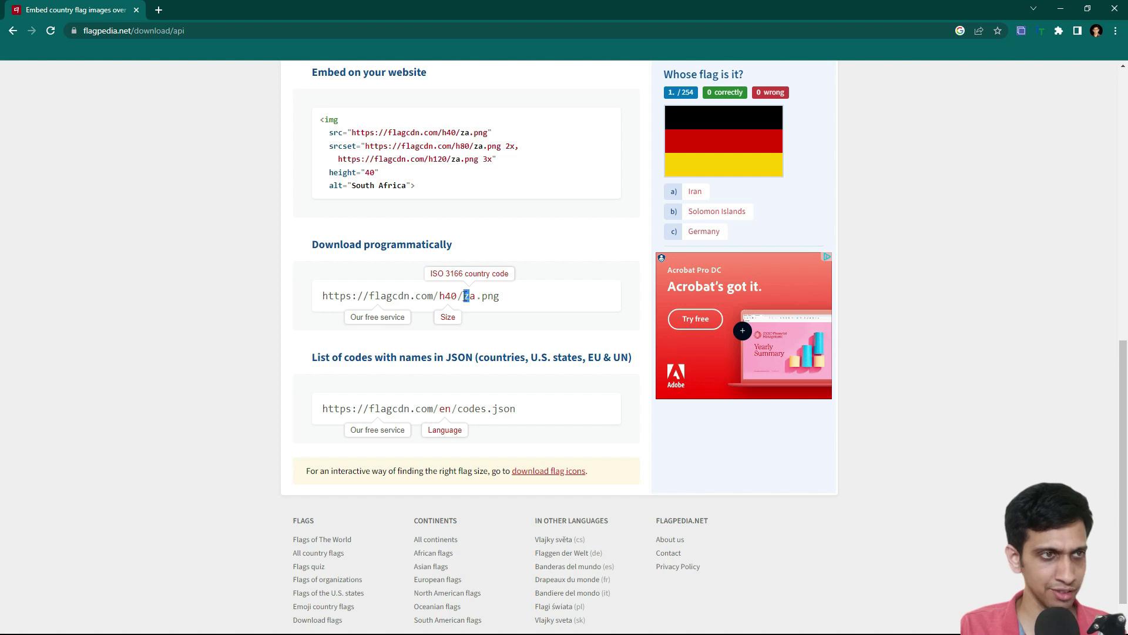
pyautogui.click(487, 303)
pyautogui.scroll(5, 513, 309)
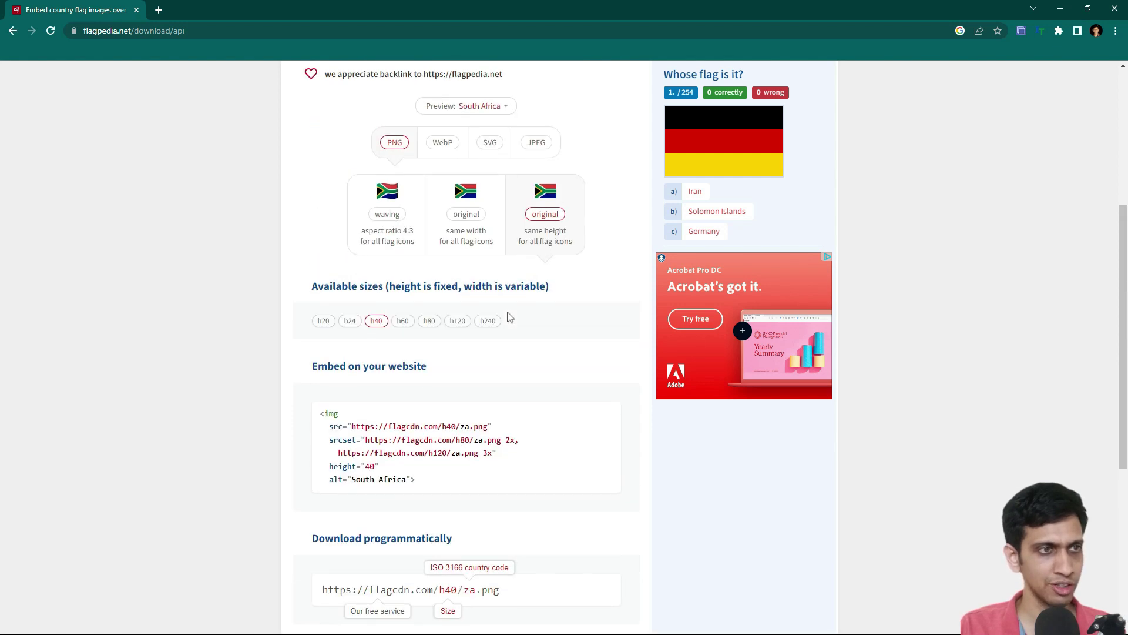
pyautogui.scroll(-3, 510, 318)
pyautogui.moveTo(466, 414); pyautogui.dragTo(477, 416)
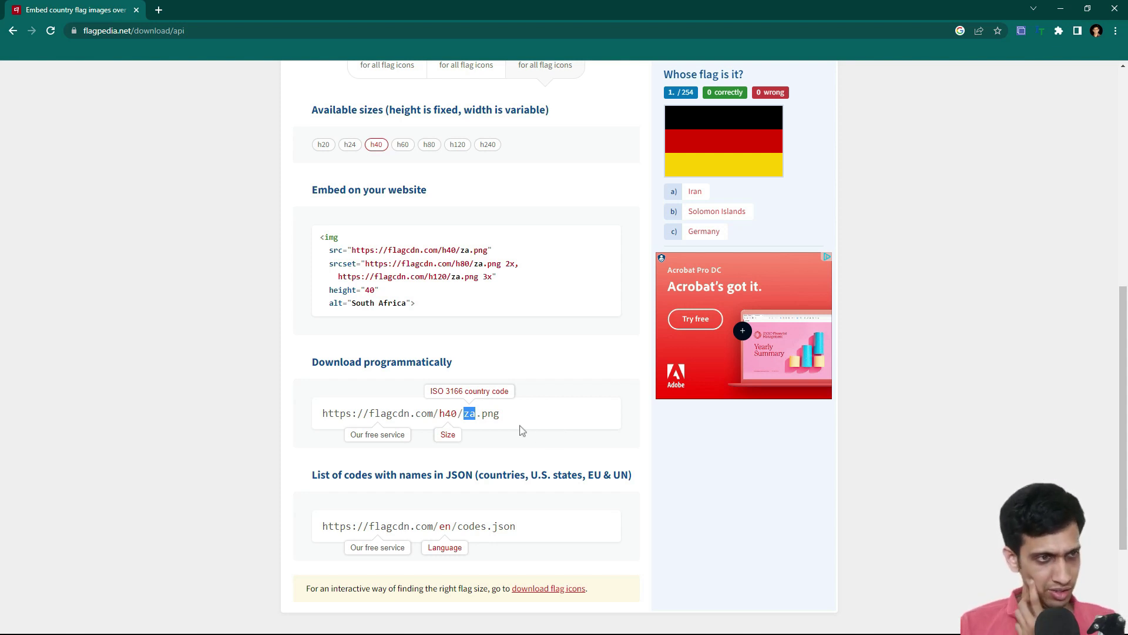
pyautogui.click(602, 434)
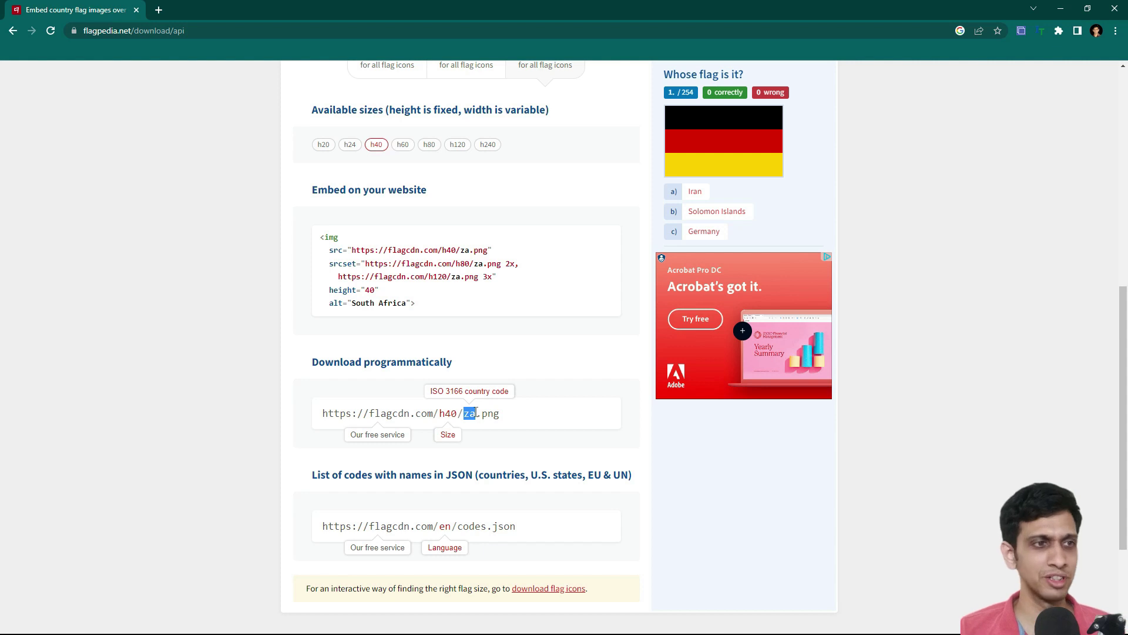
pyautogui.click(490, 416)
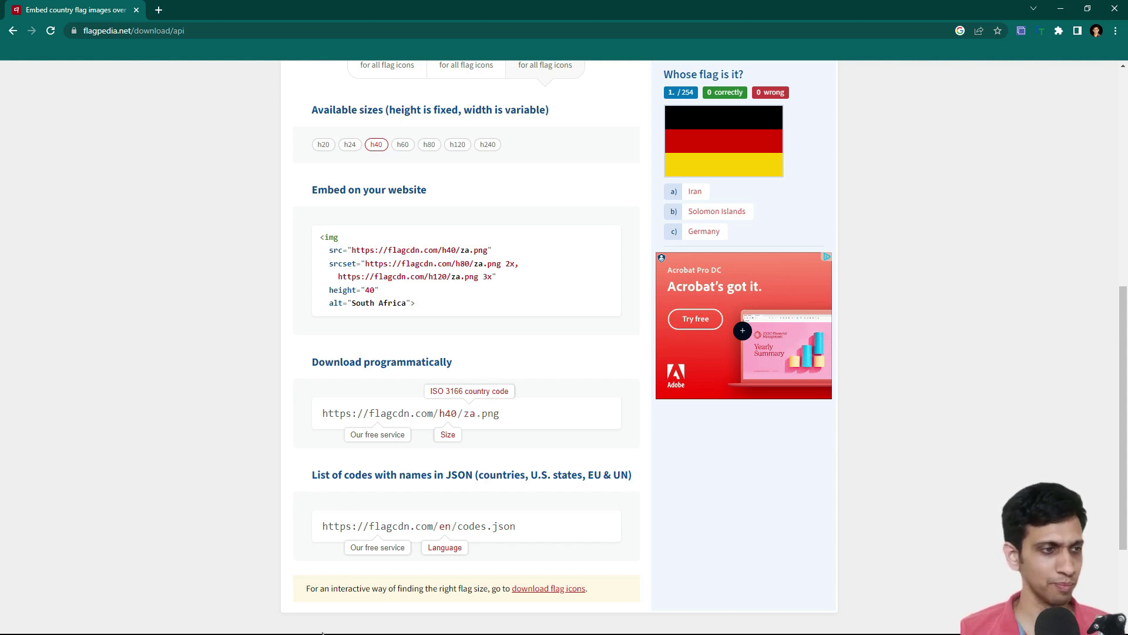
# Switch back to the World Cup workbook in Excel.
pyautogui.press('super+Tab')
pyautogui.click(457, 235)
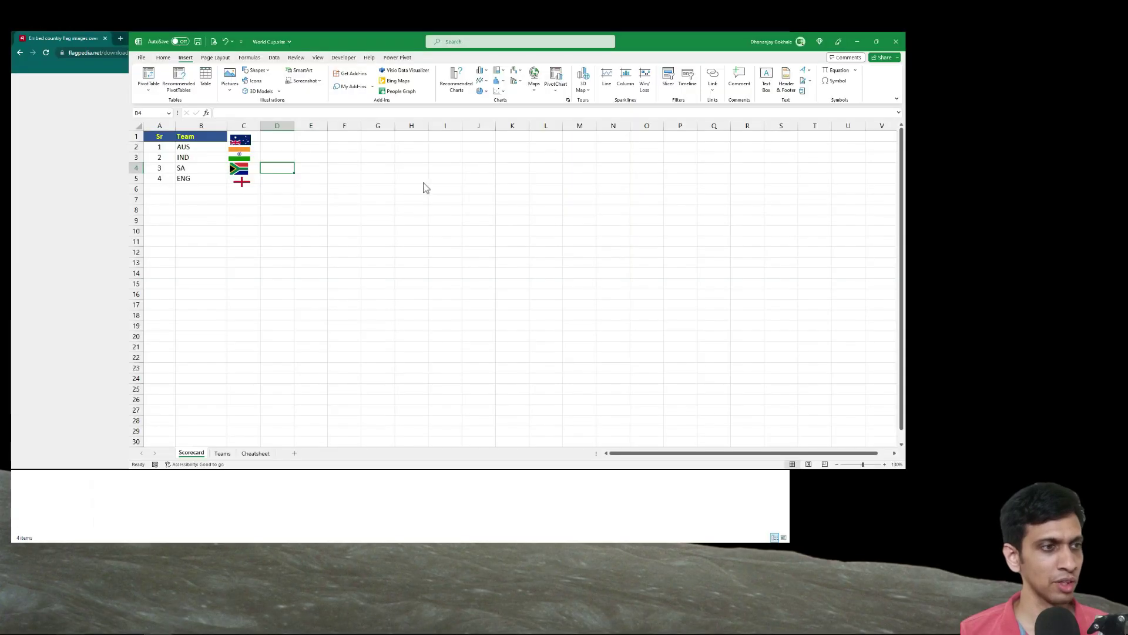
# Open the Cheatsheet sheet and look over its list of country symbols and names, including the row for Australia.
pyautogui.click(184, 612)
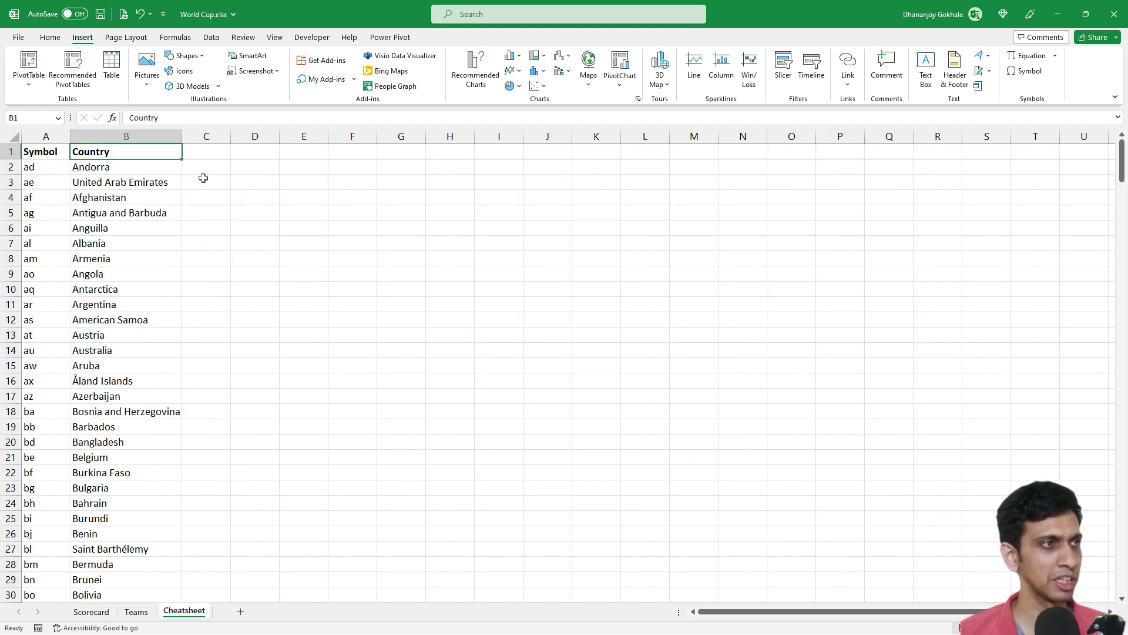
pyautogui.scroll(-1, 240, 219)
pyautogui.scroll(1, 239, 219)
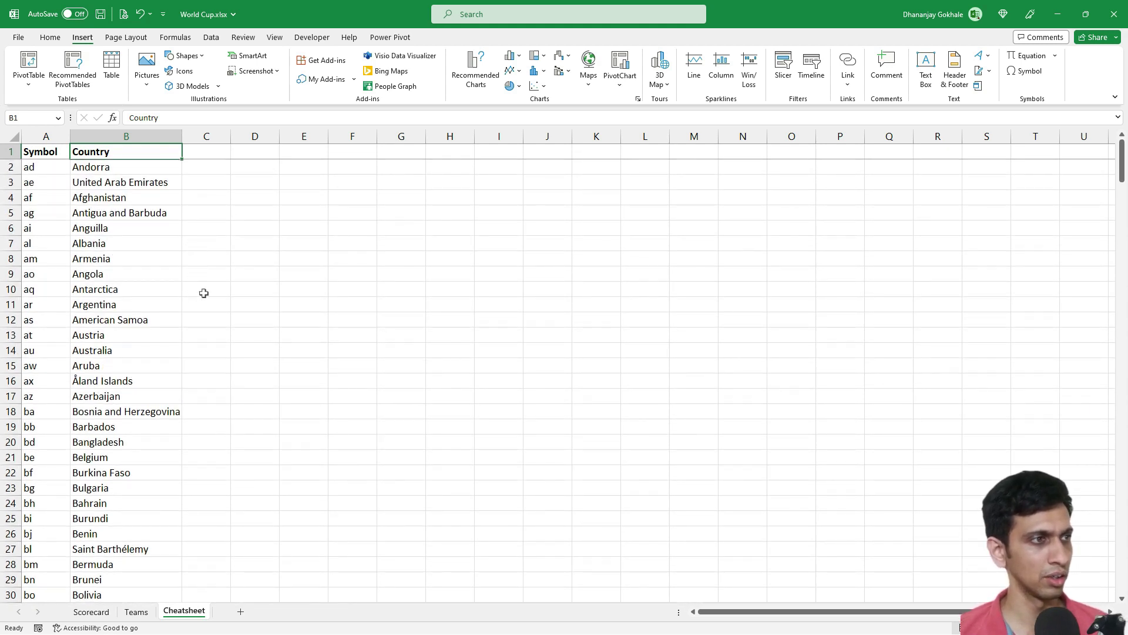
pyautogui.click(196, 335)
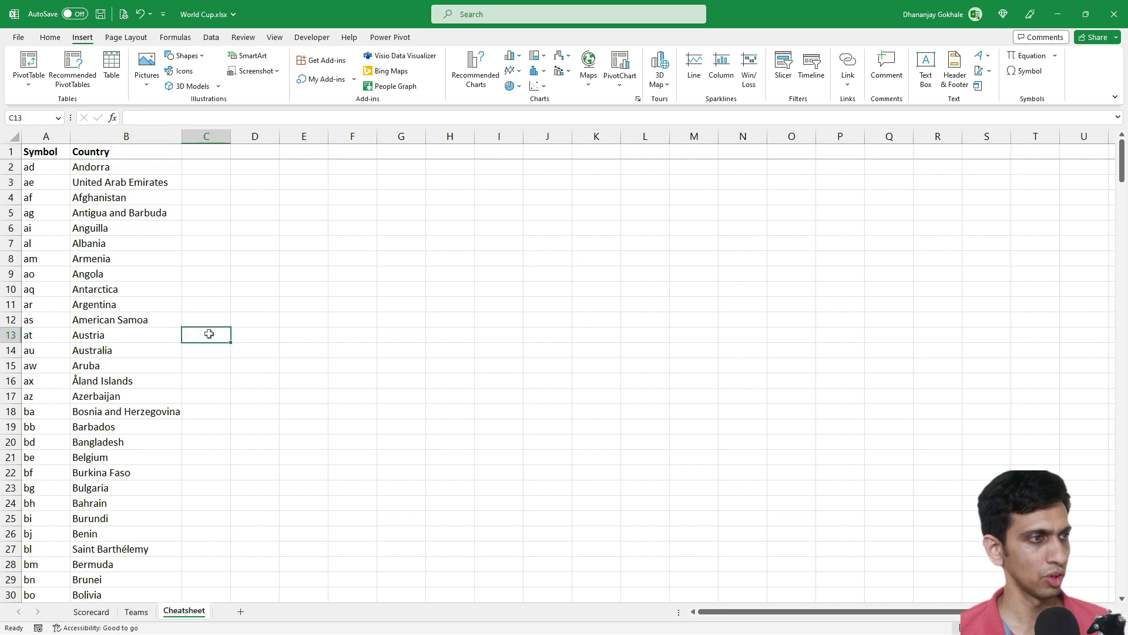
pyautogui.press('Down')
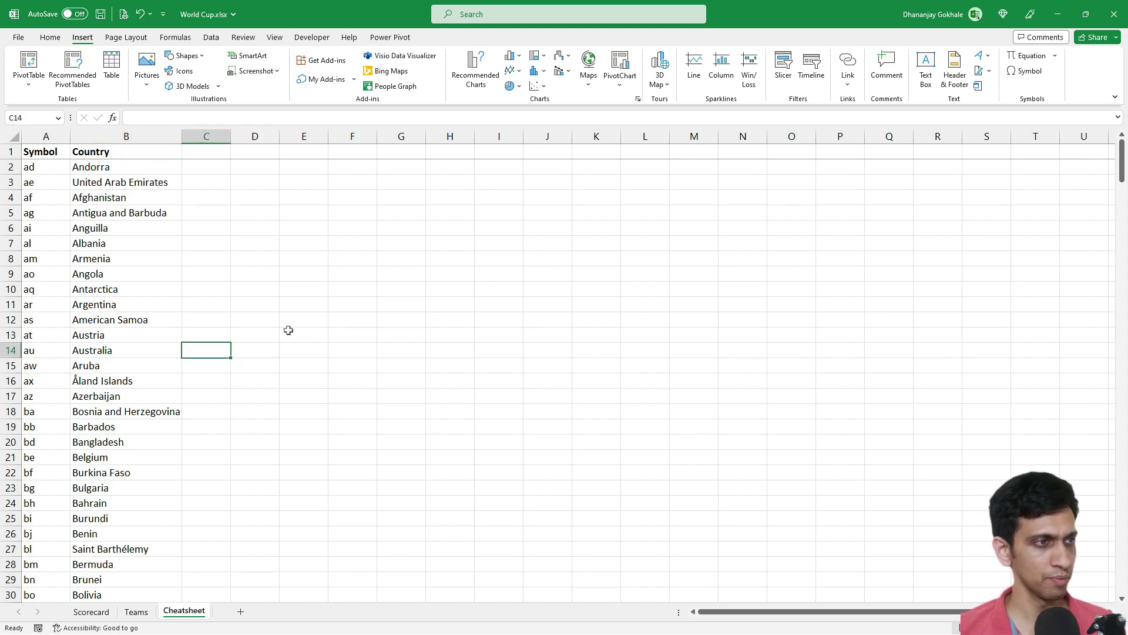
# Switch to the Flagpedia page in Chrome, copy the programmatic download URL for za.png and open it in a new tab.
pyautogui.press('super+Tab')
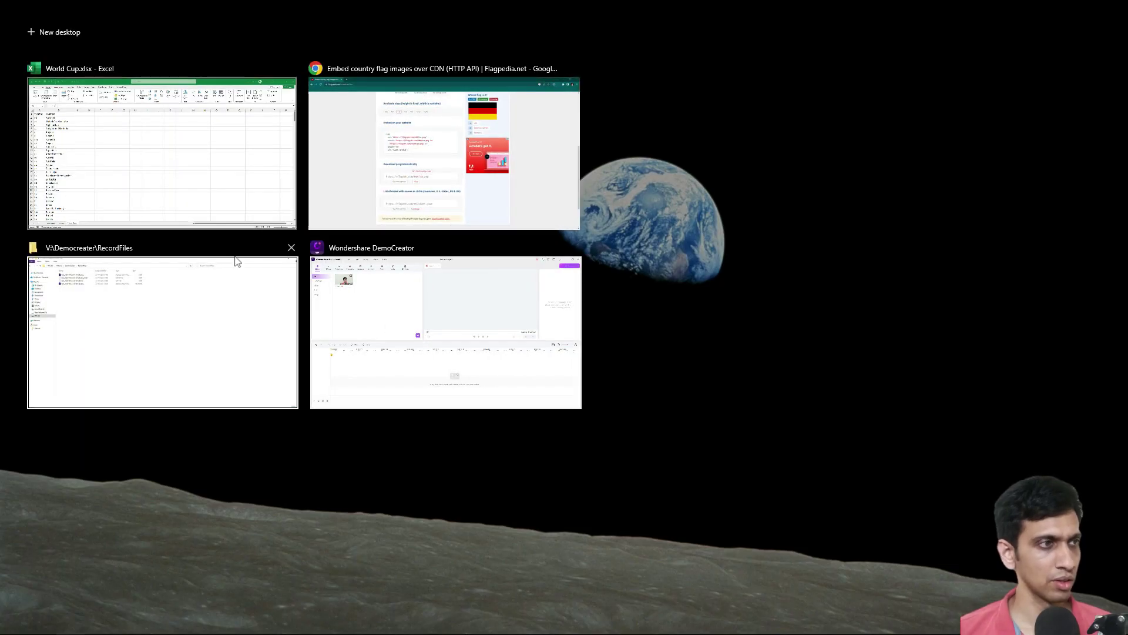
pyautogui.click(446, 170)
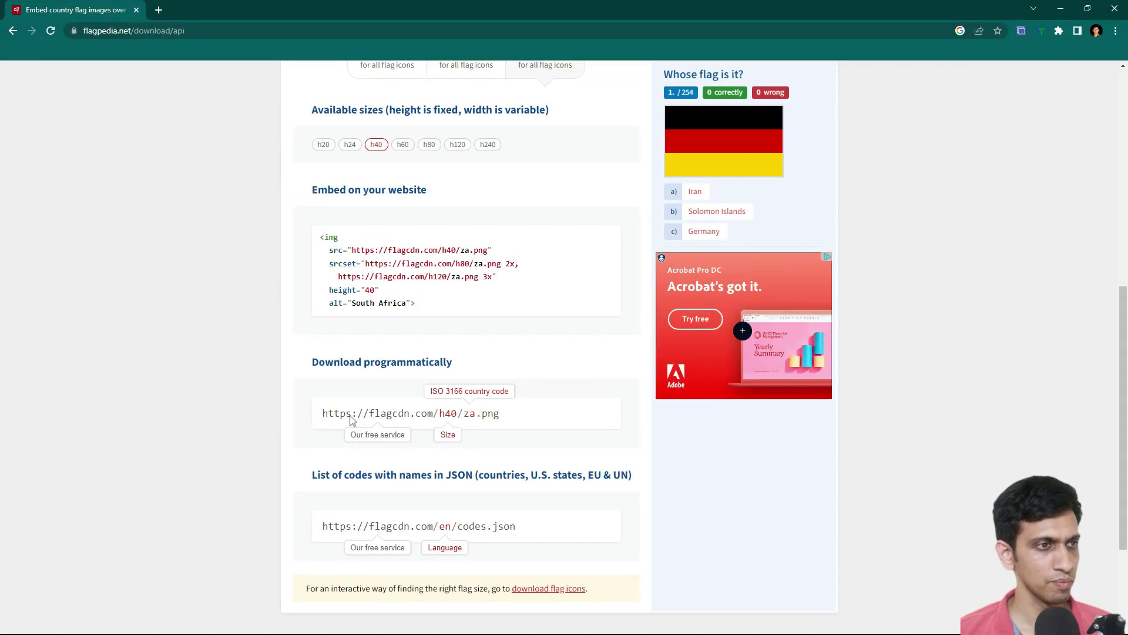
pyautogui.moveTo(324, 412); pyautogui.dragTo(517, 409)
pyautogui.hotkey('ctrl', 'c')
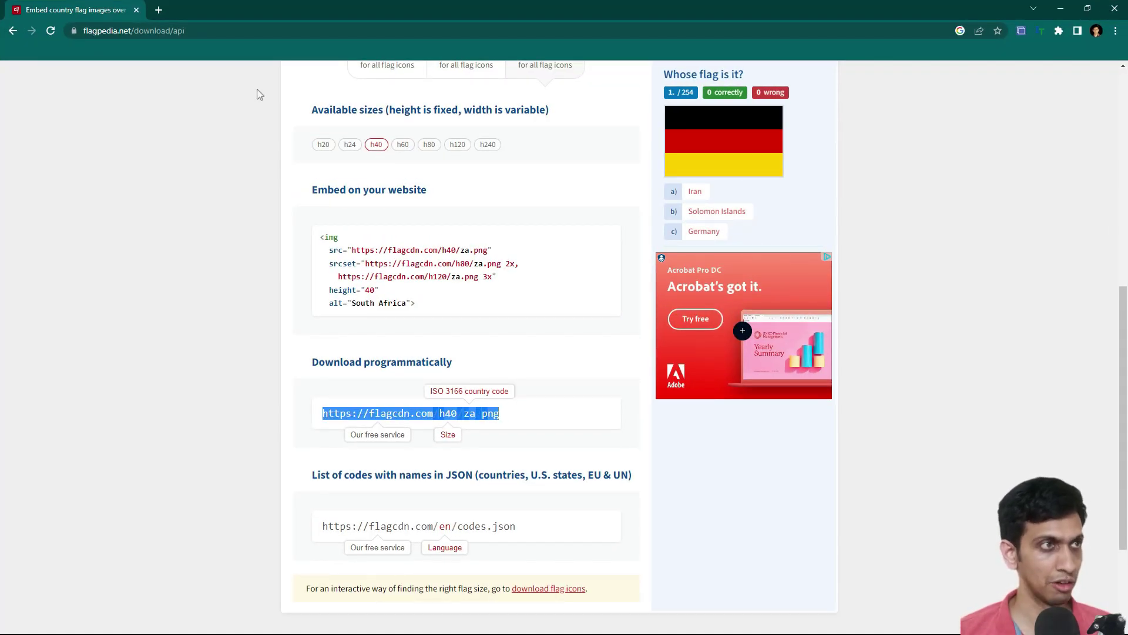
pyautogui.click(159, 10)
pyautogui.hotkey('ctrl', 'v')
pyautogui.press('Return')
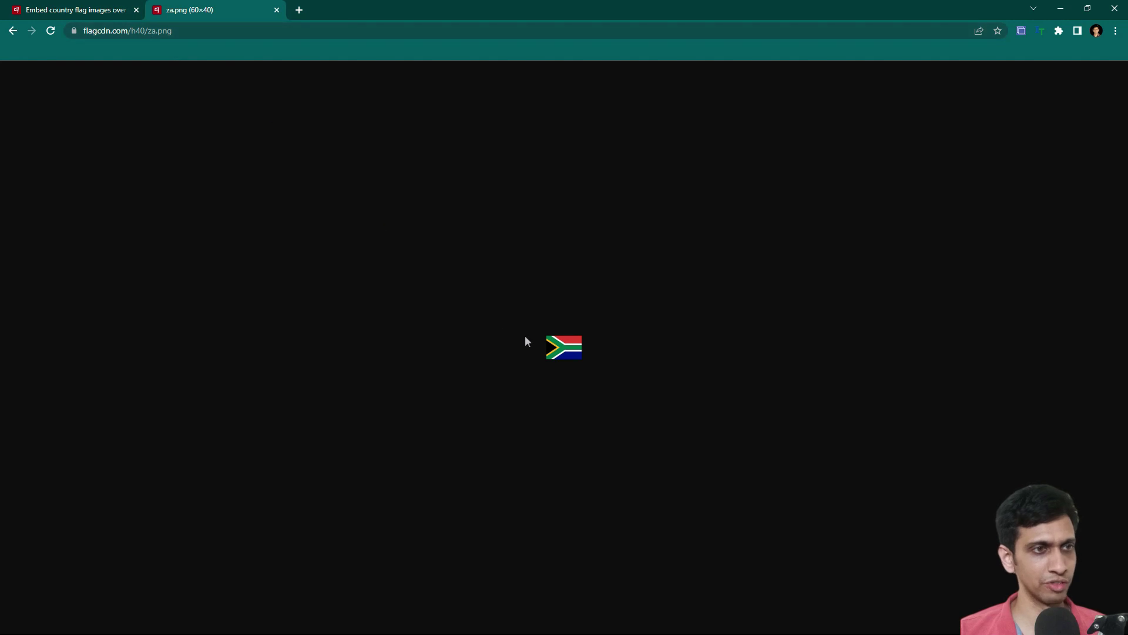
pyautogui.click(206, 33)
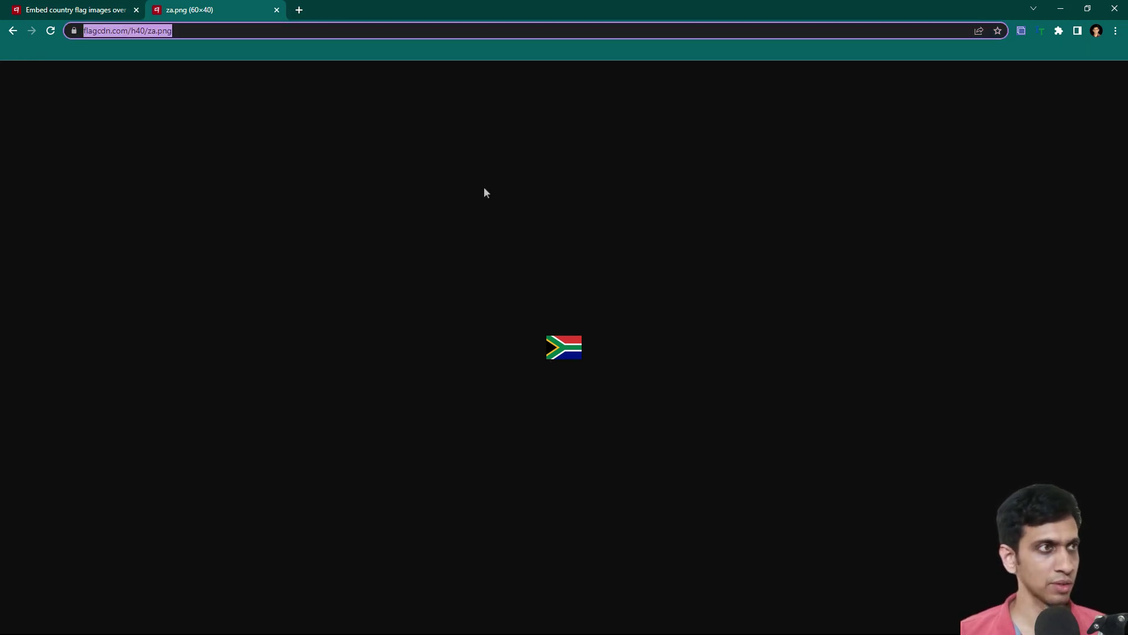
pyautogui.press('super+Tab')
pyautogui.click(390, 198)
pyautogui.click(209, 168)
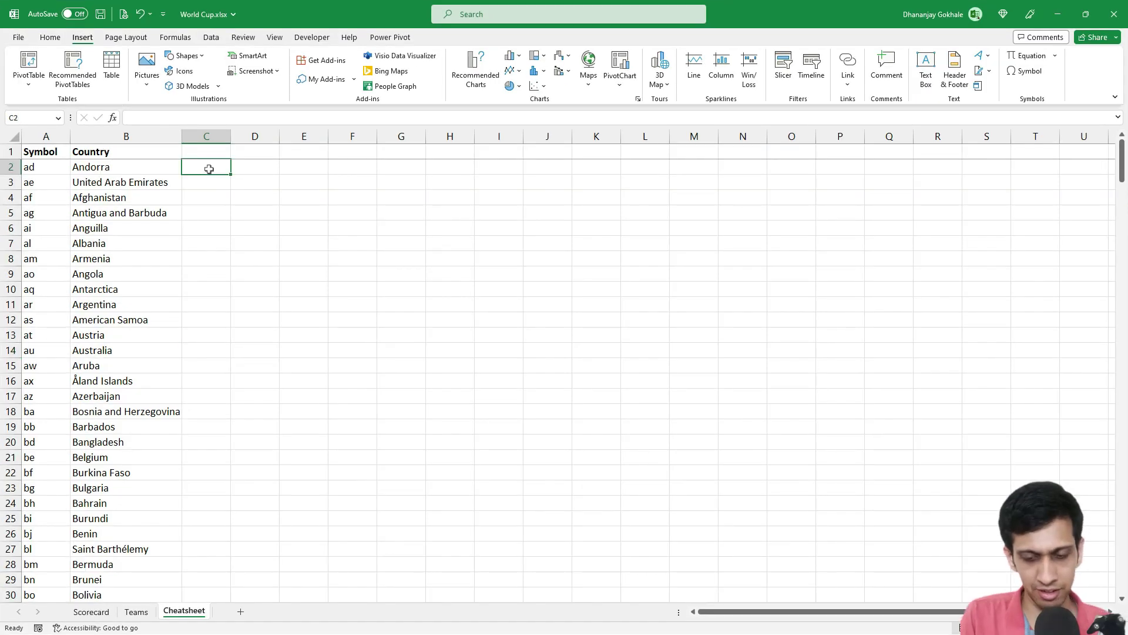
pyautogui.write('=')
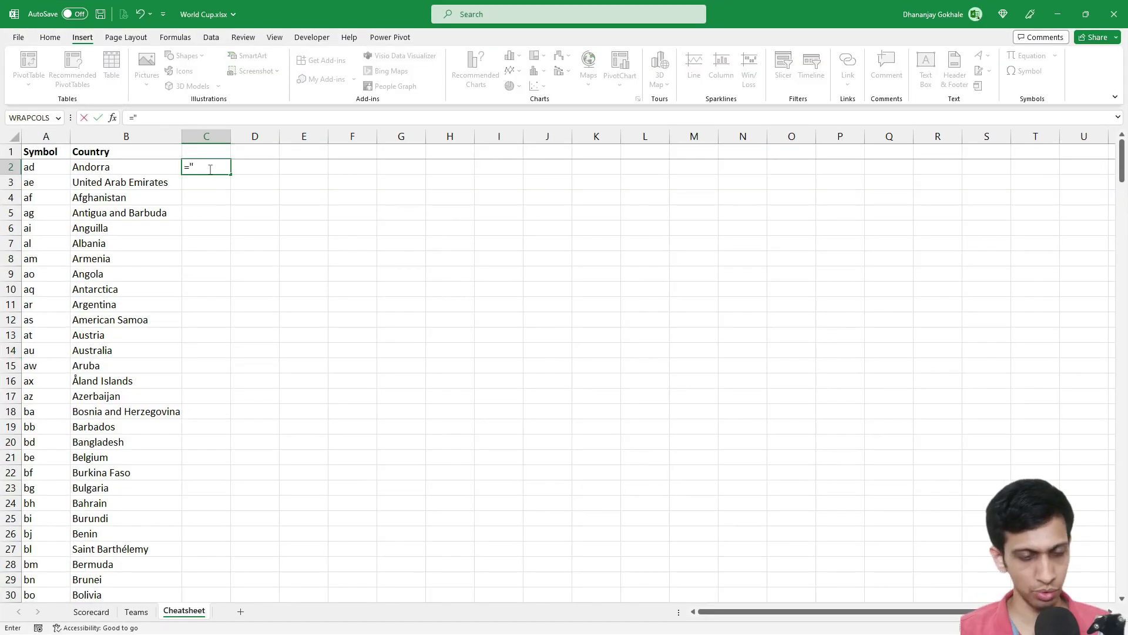
pyautogui.write('"')
pyautogui.hotkey('ctrl', 'v')
pyautogui.press('Return')
pyautogui.press('Up')
pyautogui.press('F2')
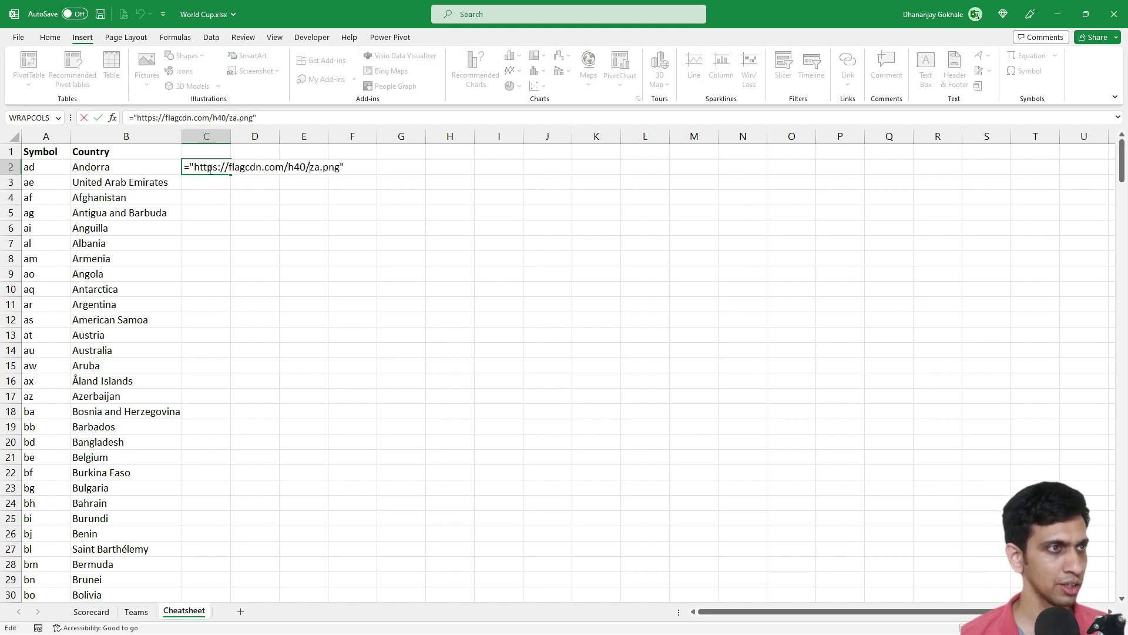
pyautogui.press('Escape')
pyautogui.press('Home')
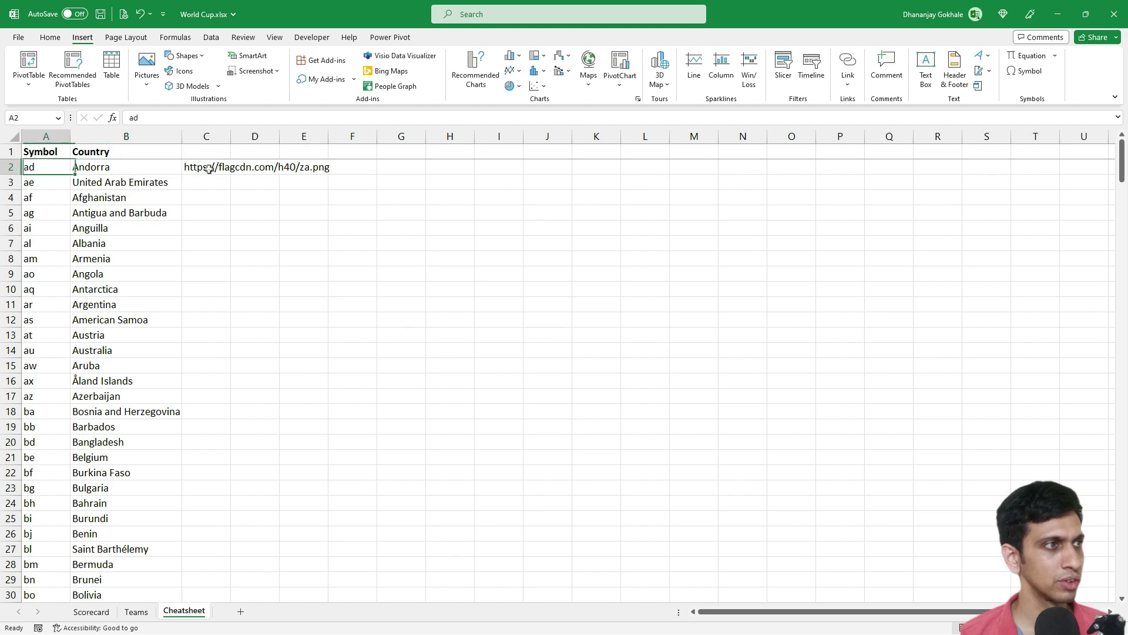
pyautogui.doubleClick(210, 168)
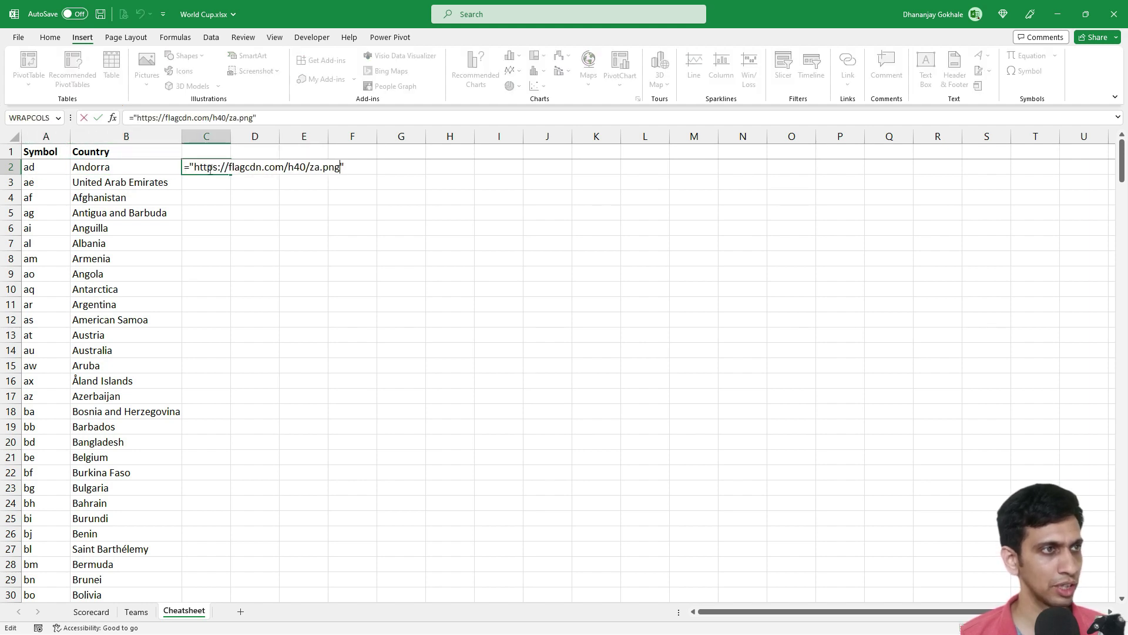
pyautogui.press('BackSpace')
pyautogui.press('BackSpace')
pyautogui.write('""')
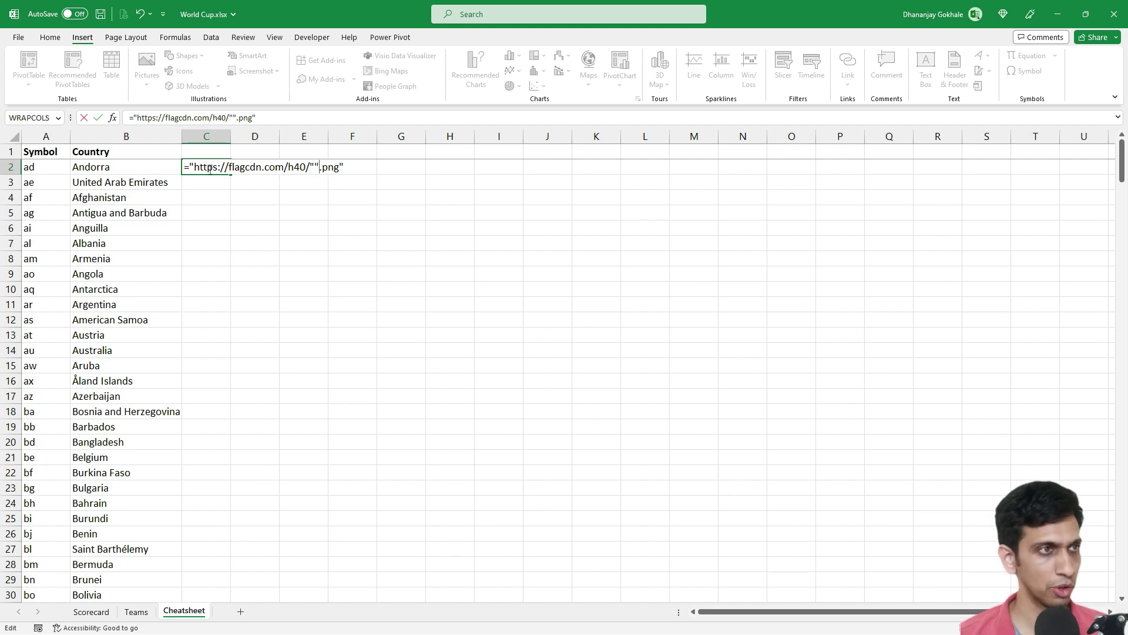
pyautogui.write('&&')
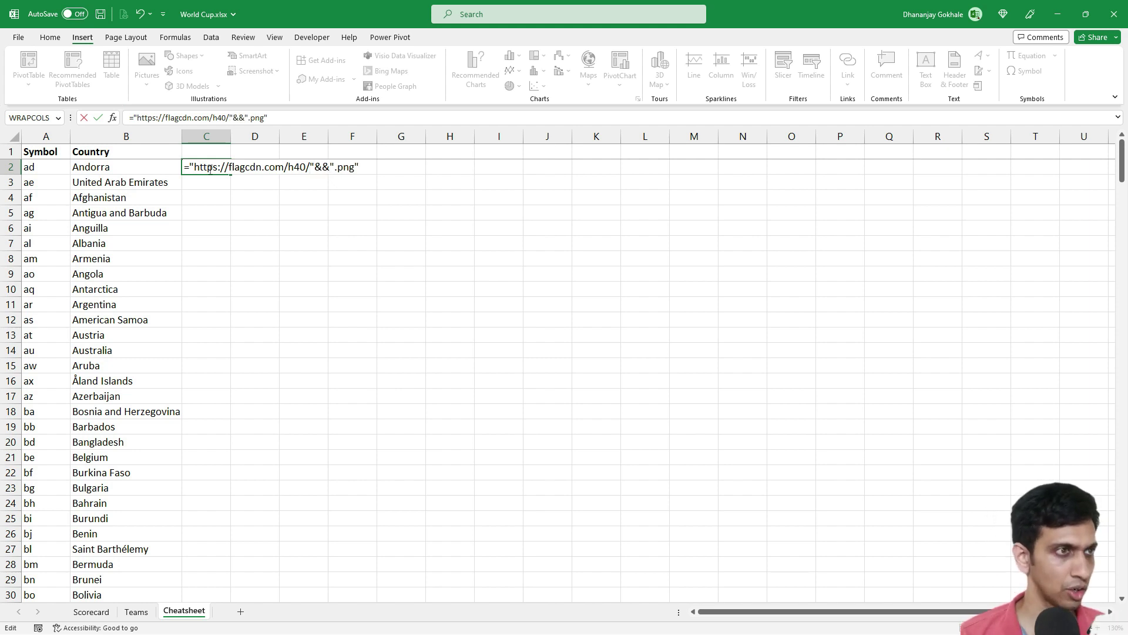
pyautogui.press('Left')
pyautogui.press('Left')
pyautogui.press('Return')
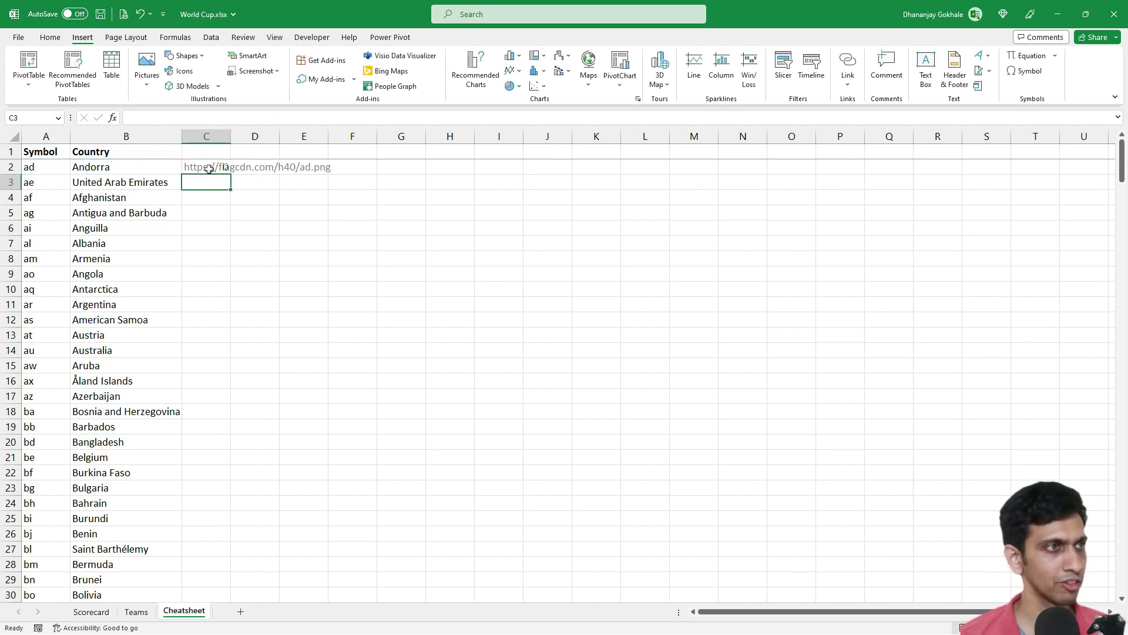
# Fill the URL formula from C2 down column C for all listed countries.
pyautogui.click(210, 168)
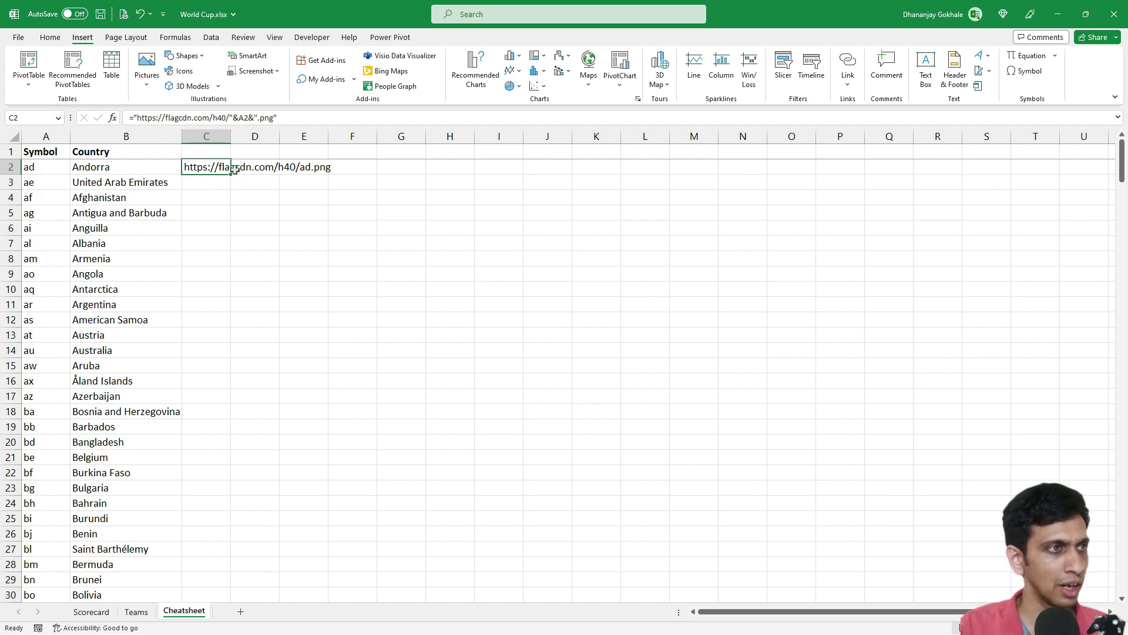
pyautogui.doubleClick(233, 175)
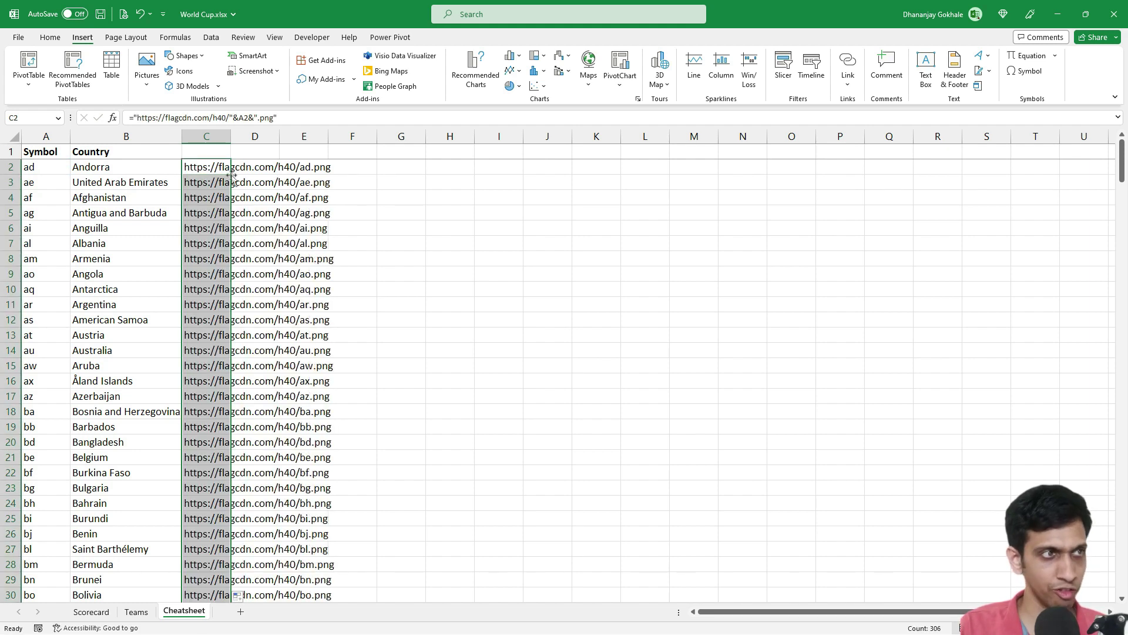
pyautogui.click(231, 174)
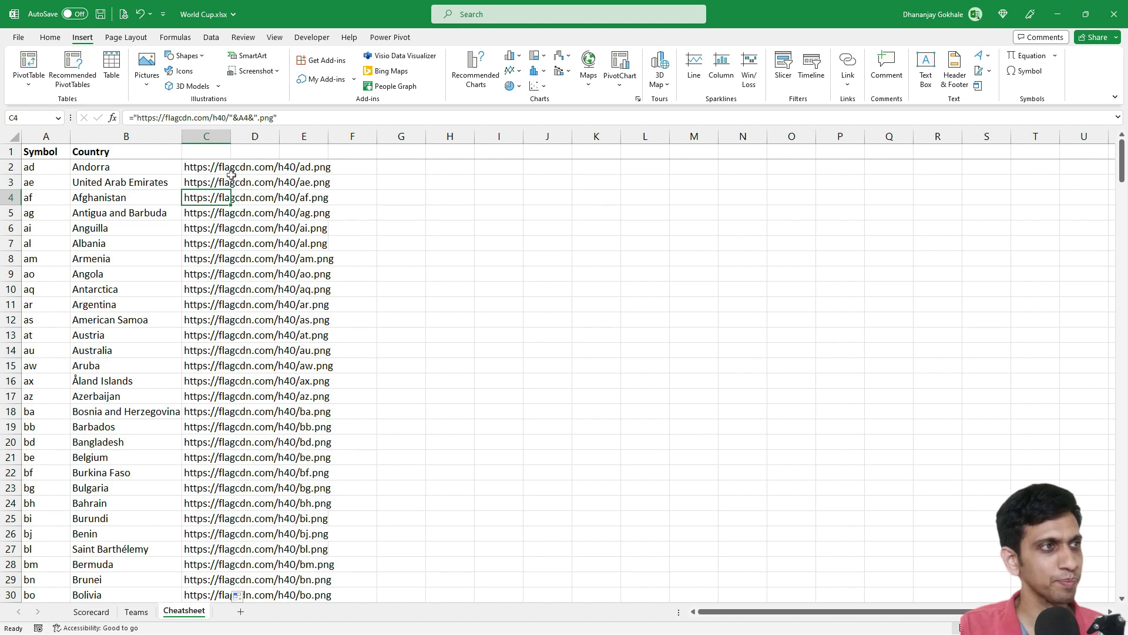
# Enter =IMAGE(C2) in cell G2 to display Andorra's flag from its URL.
pyautogui.press('Right')
pyautogui.press('Right')
pyautogui.press('Right')
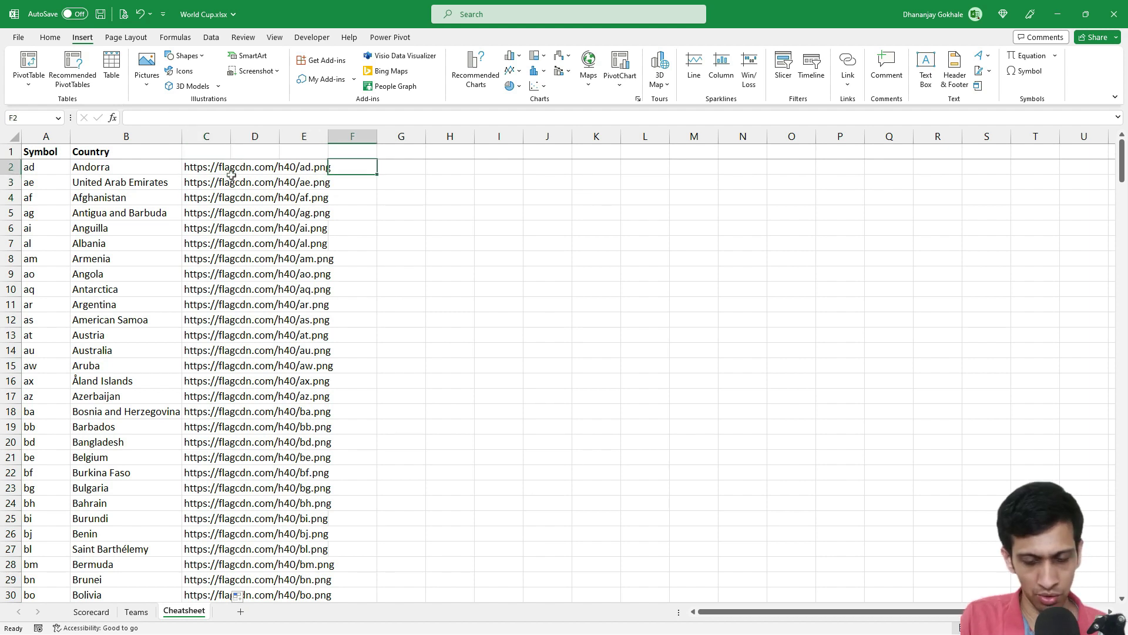
pyautogui.press('Right')
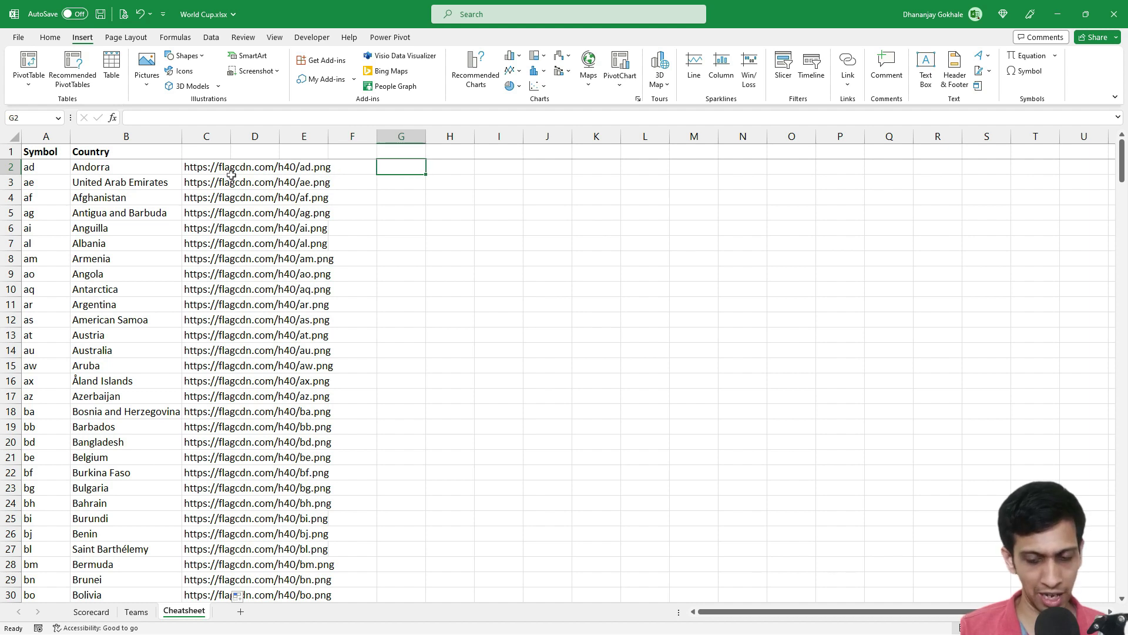
pyautogui.write('=image')
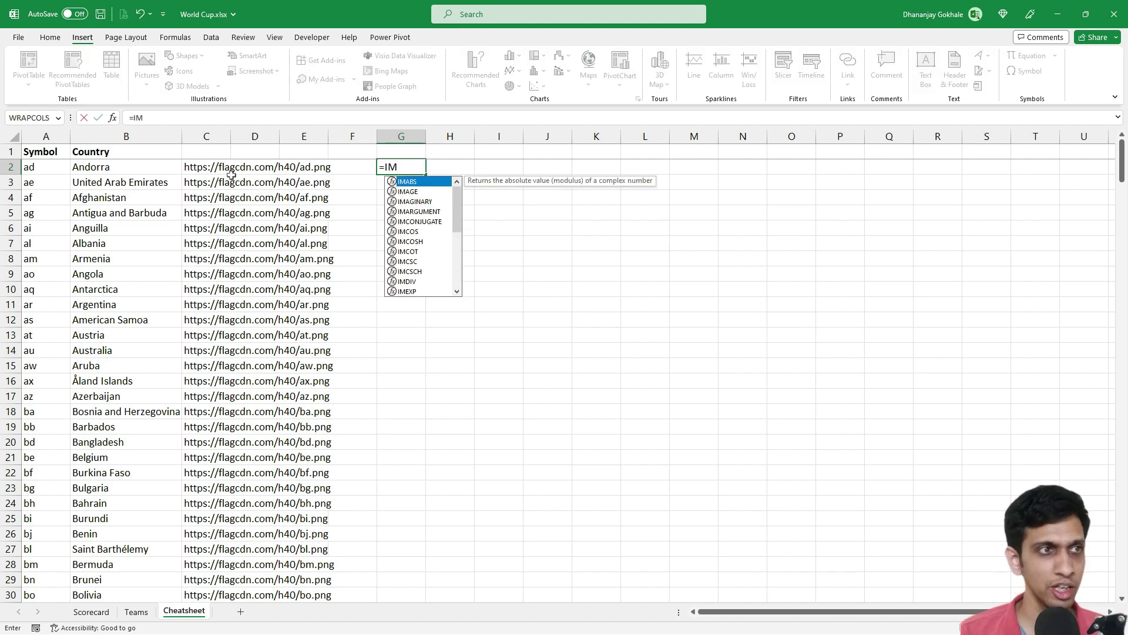
pyautogui.press('Tab')
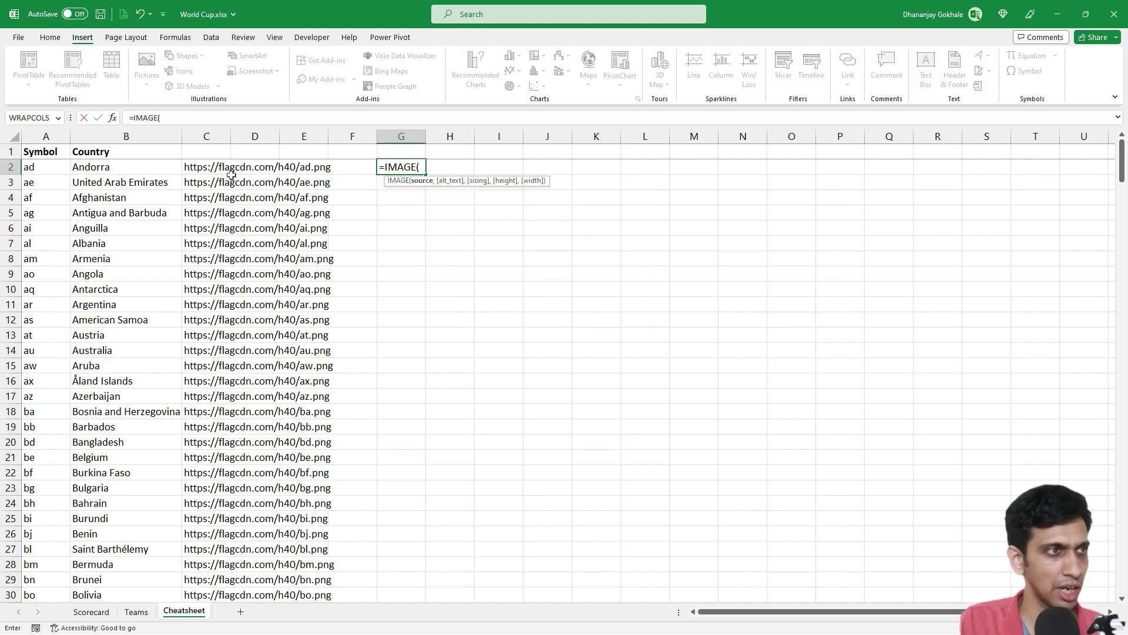
pyautogui.click(195, 167)
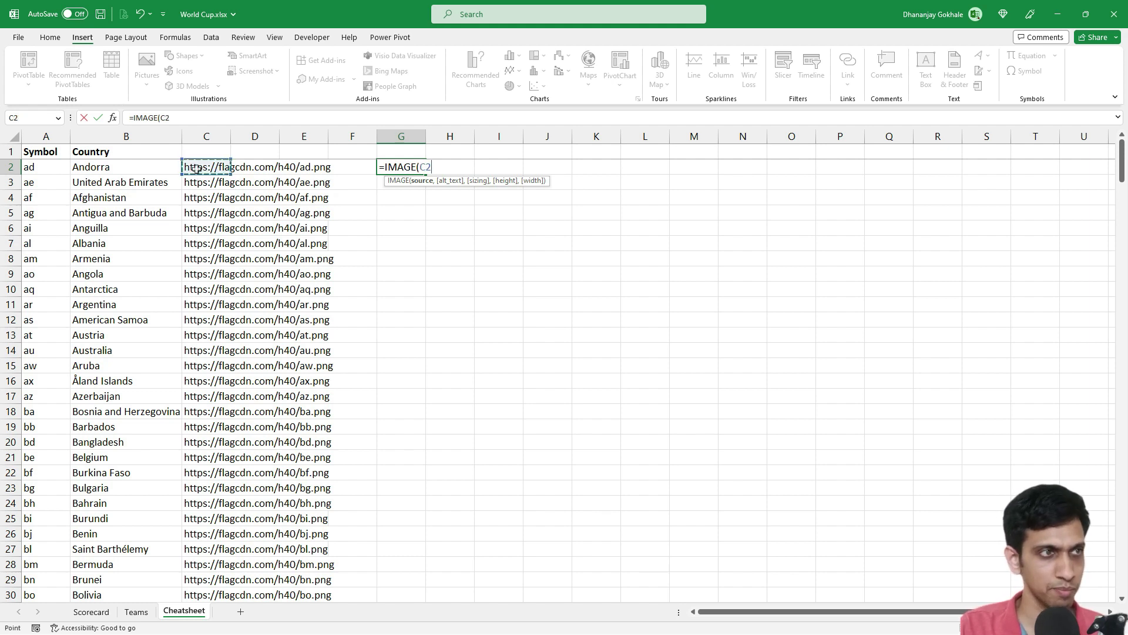
pyautogui.write(')')
pyautogui.press('Return')
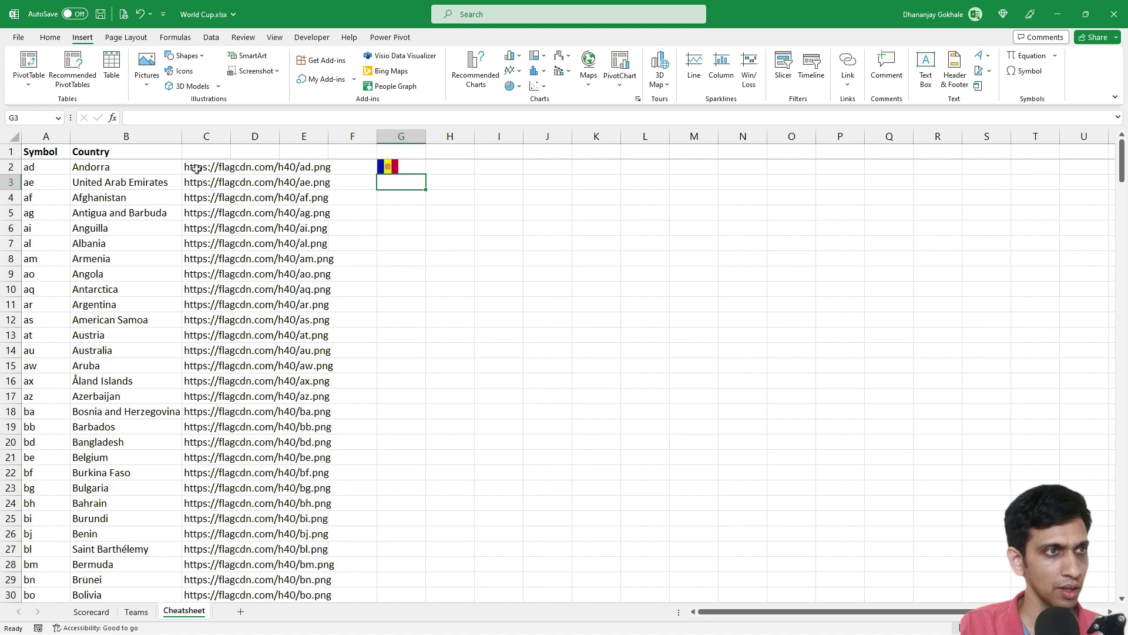
# Copy the IMAGE formula from G2 down to G22 to display the flags for those countries.
pyautogui.click(396, 169)
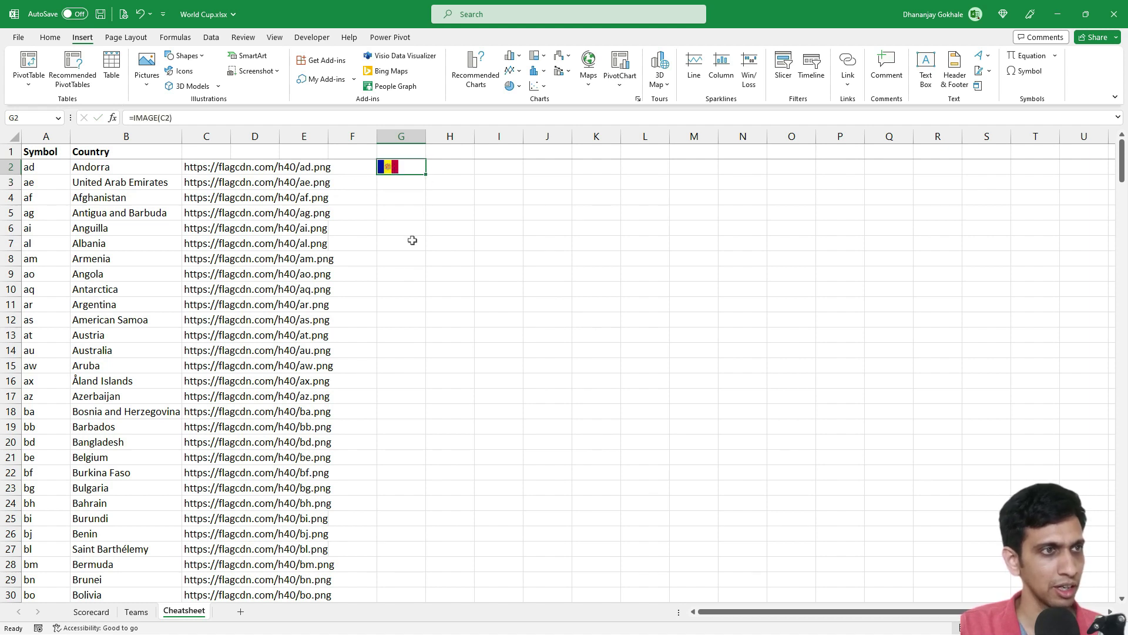
pyautogui.scroll(-2, 380, 254)
pyautogui.scroll(-3, 380, 254)
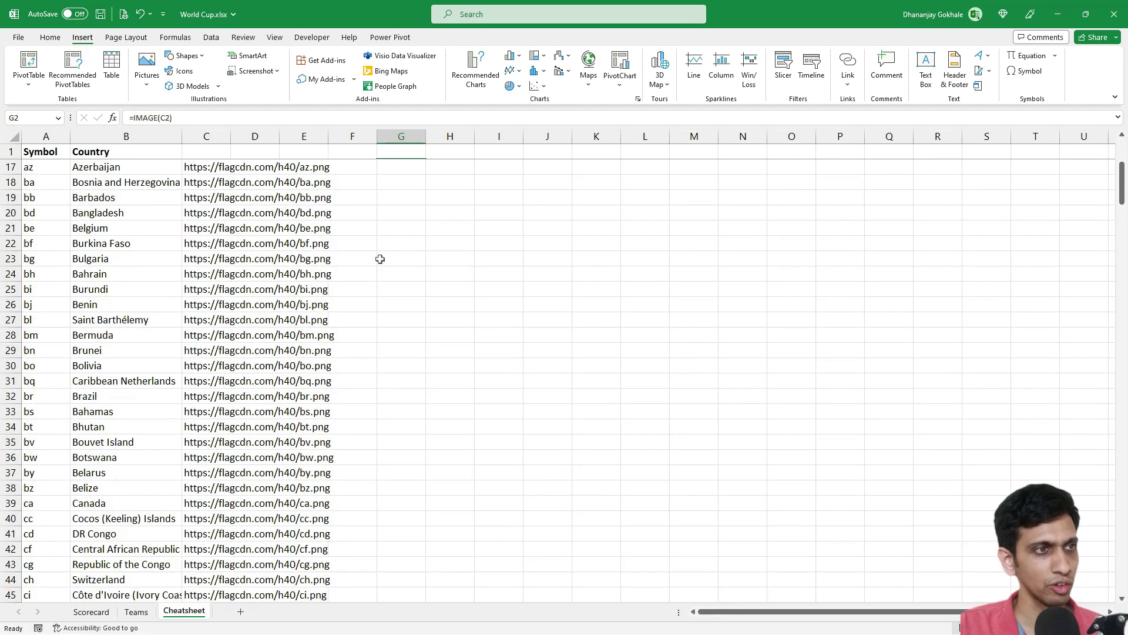
pyautogui.scroll(5, 383, 249)
pyautogui.click(393, 230)
pyautogui.click(395, 170)
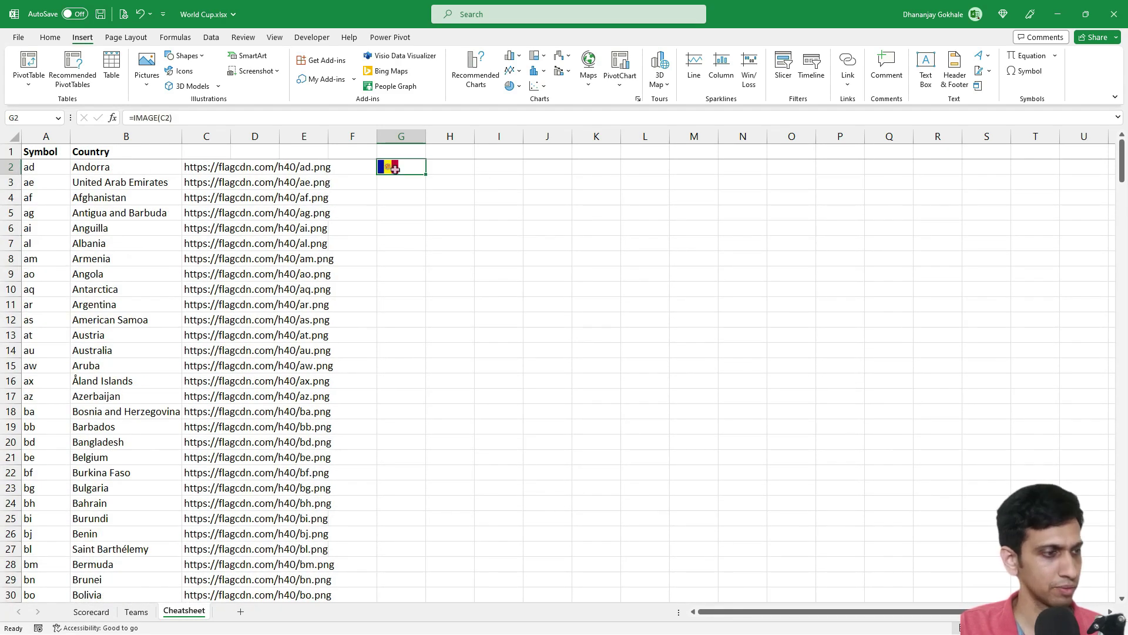
pyautogui.moveTo(427, 174); pyautogui.dragTo(428, 474)
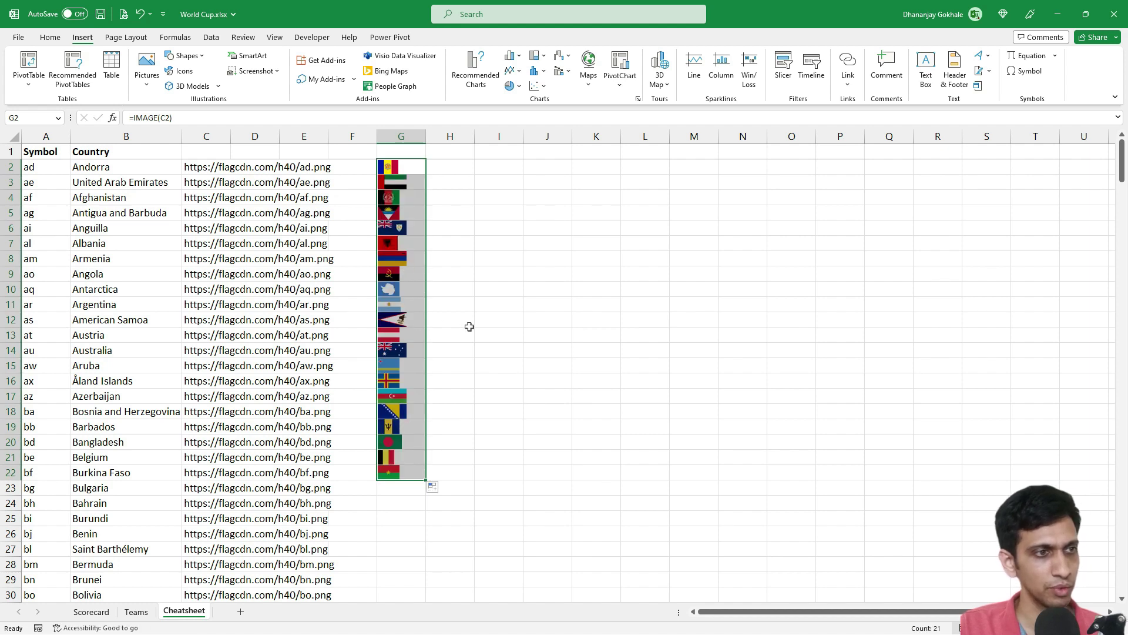
# Clear the test flag images from G2:G22.
pyautogui.click(499, 319)
pyautogui.click(406, 167)
pyautogui.moveTo(407, 167); pyautogui.dragTo(410, 465)
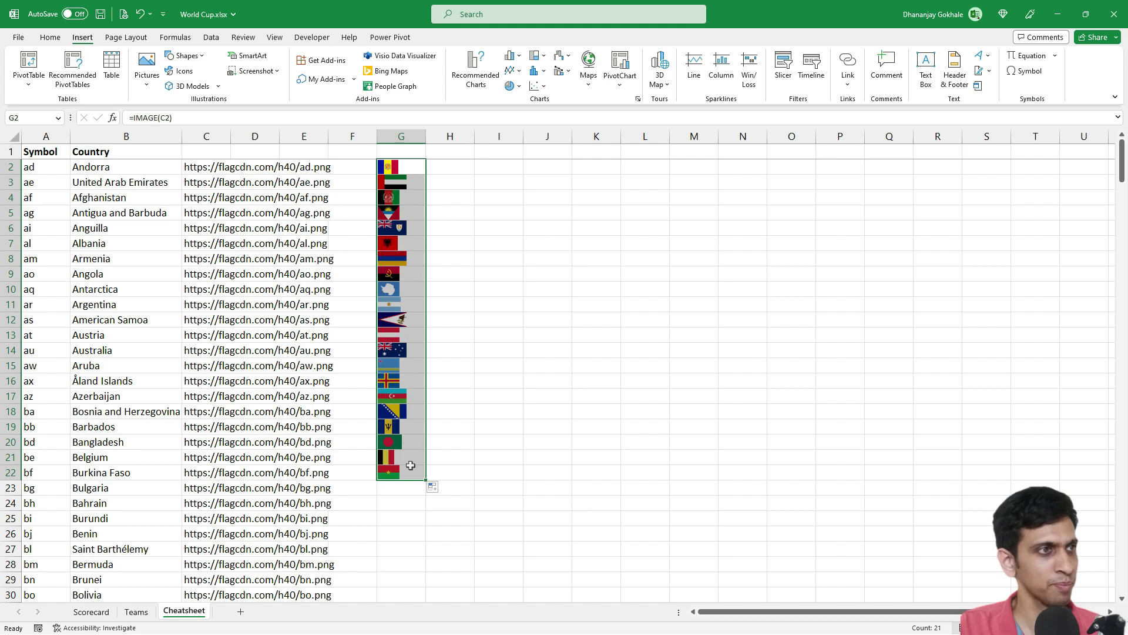
pyautogui.press('Delete')
pyautogui.press('Down')
pyautogui.press('Left')
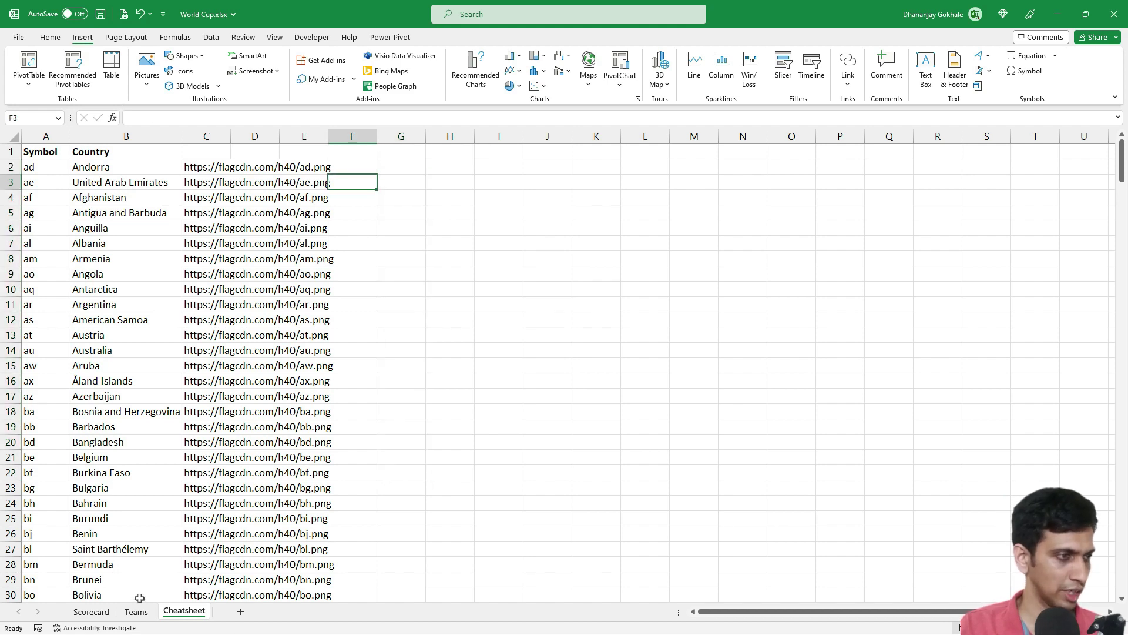
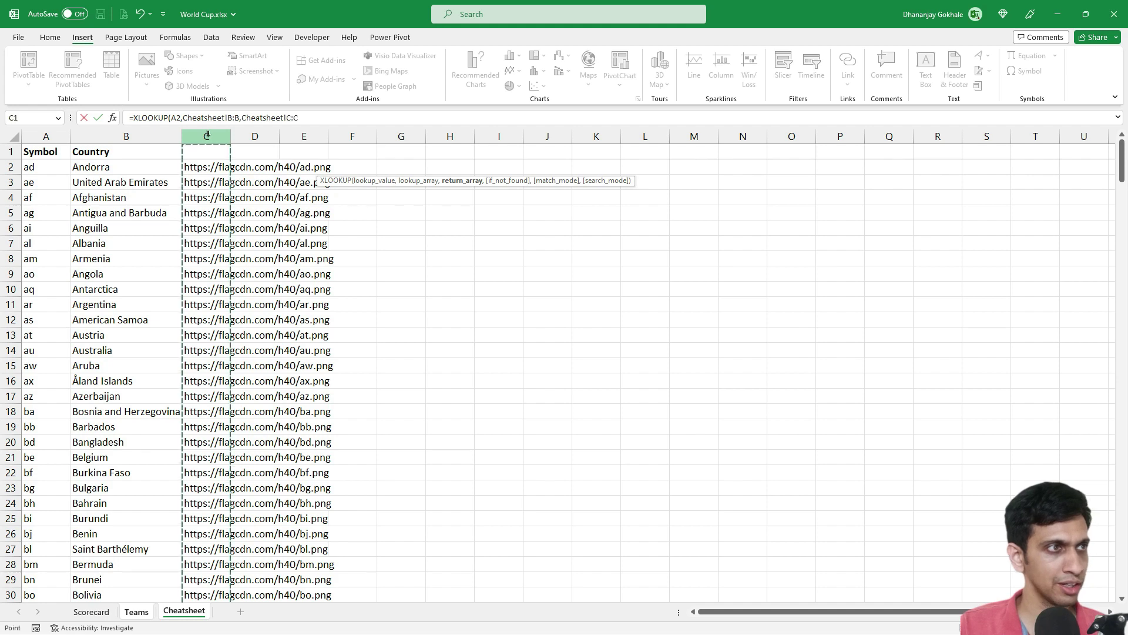
# Complete the Teams sheet's first URL lookup as =XLOOKUP(A2,Cheatsheet!B:B,Cheatsheet!C:C) and go back to the Cheatsheet sheet.
pyautogui.press('Return')
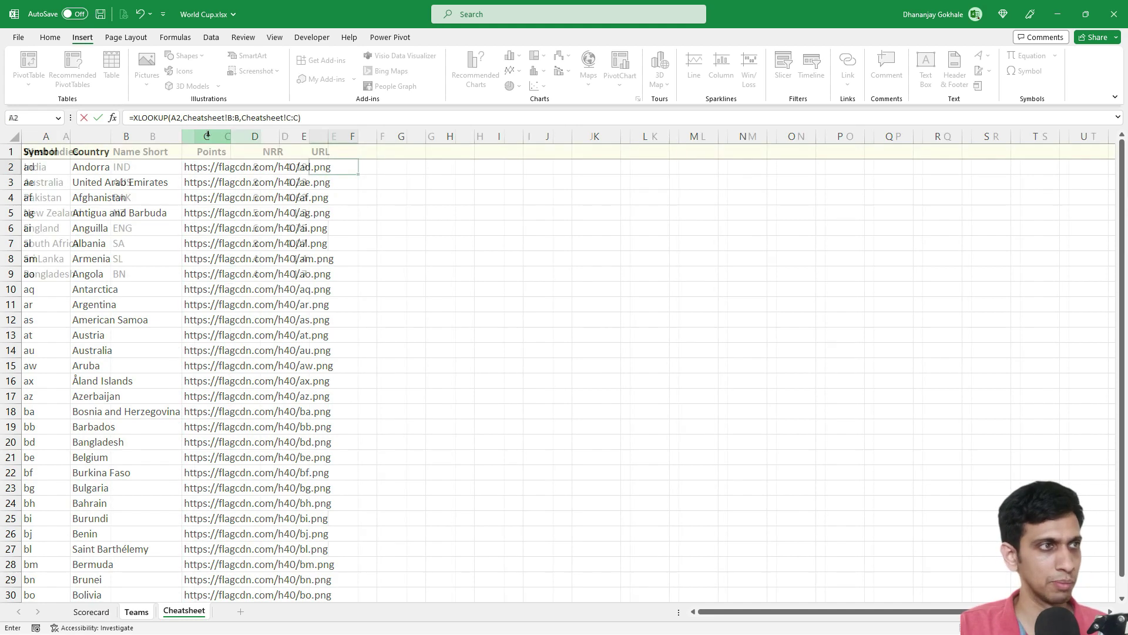
pyautogui.click(185, 611)
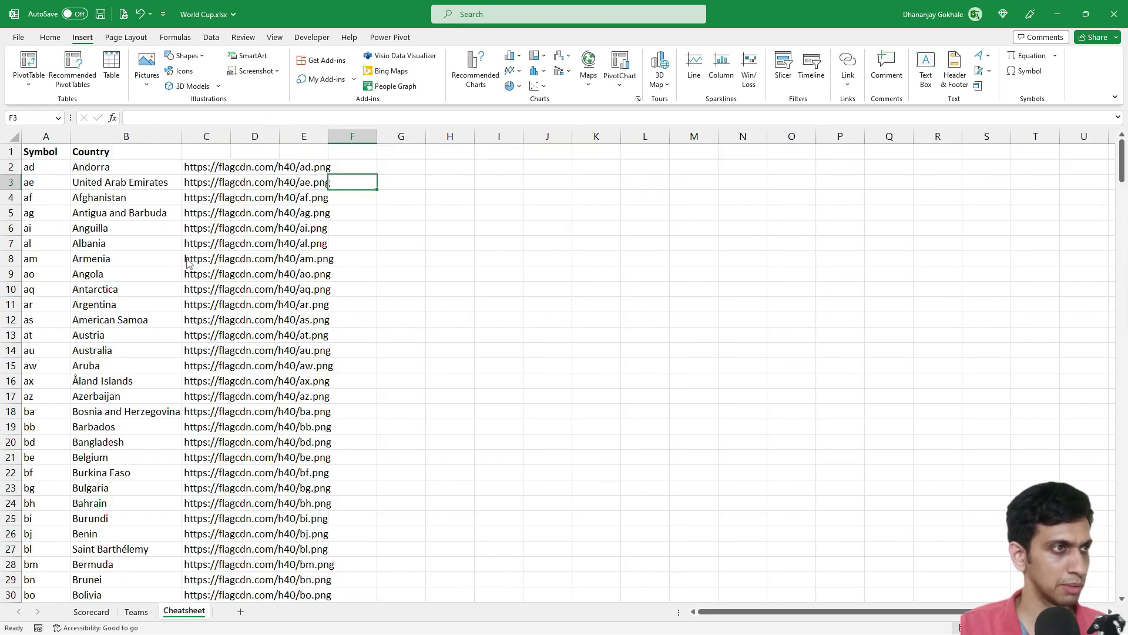
# Enter URL as a bold header in cell C1 of the Cheatsheet sheet and save the workbook.
pyautogui.click(215, 156)
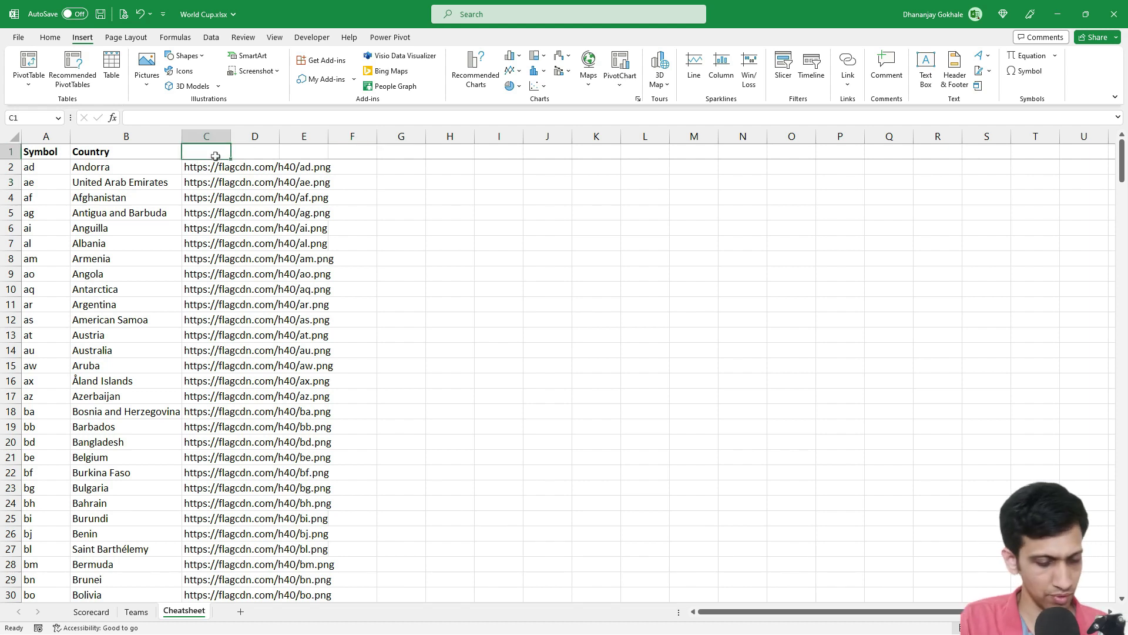
pyautogui.write('URL')
pyautogui.press('Return')
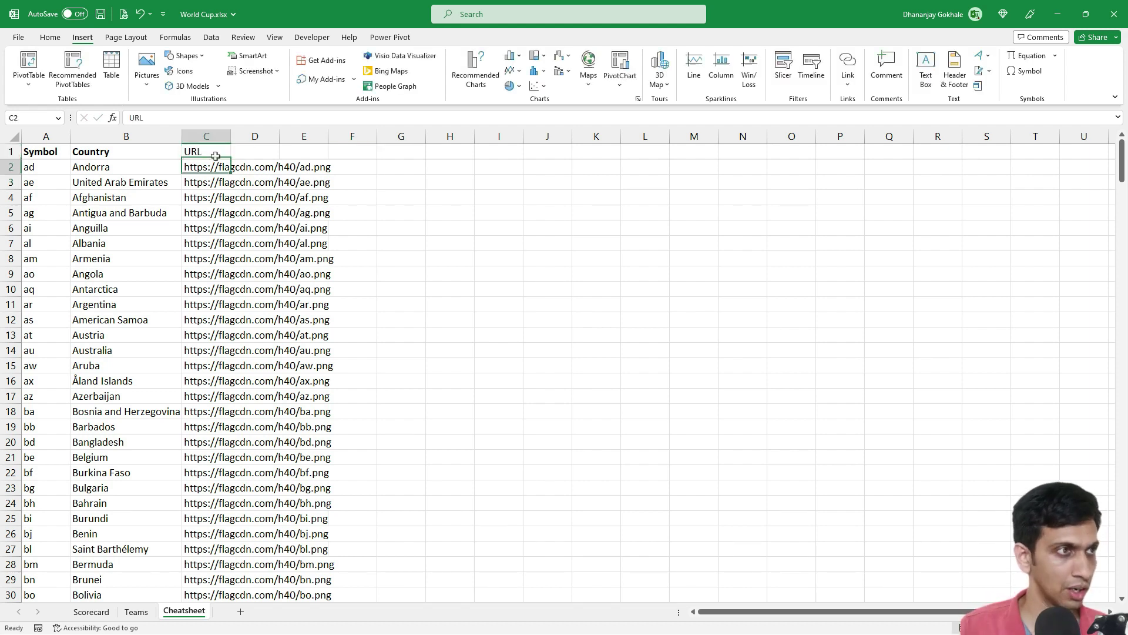
pyautogui.click(215, 156)
pyautogui.hotkey('ctrl', 's')
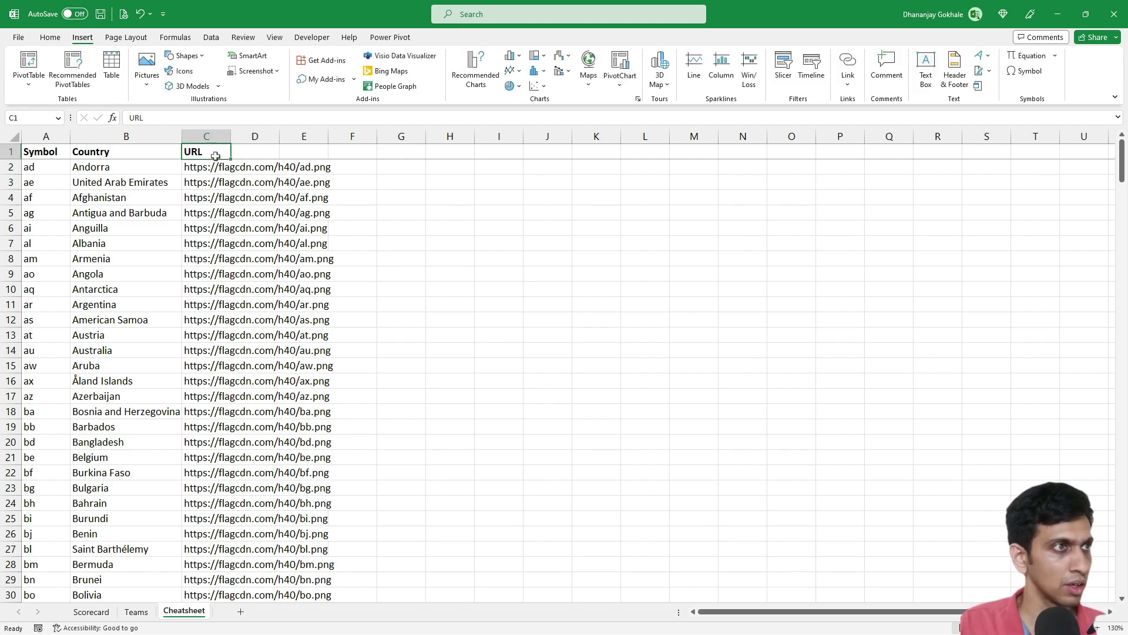
# On the Teams sheet, copy the XLOOKUP formula from E2 down to E9 and save the workbook.
pyautogui.click(136, 611)
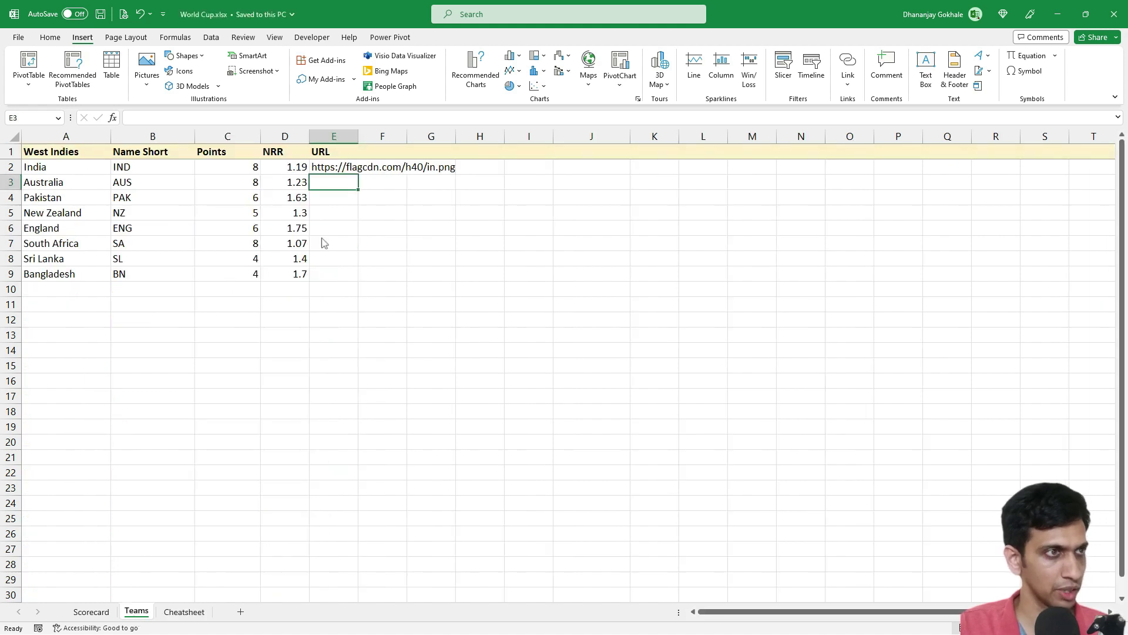
pyautogui.click(332, 166)
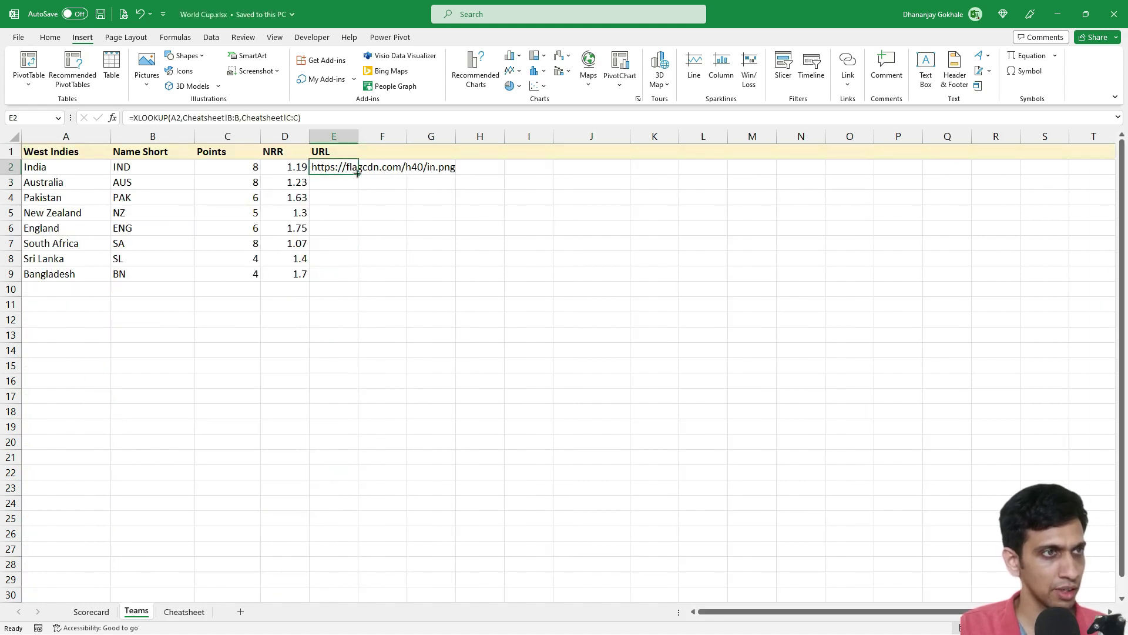
pyautogui.doubleClick(357, 174)
pyautogui.click(342, 232)
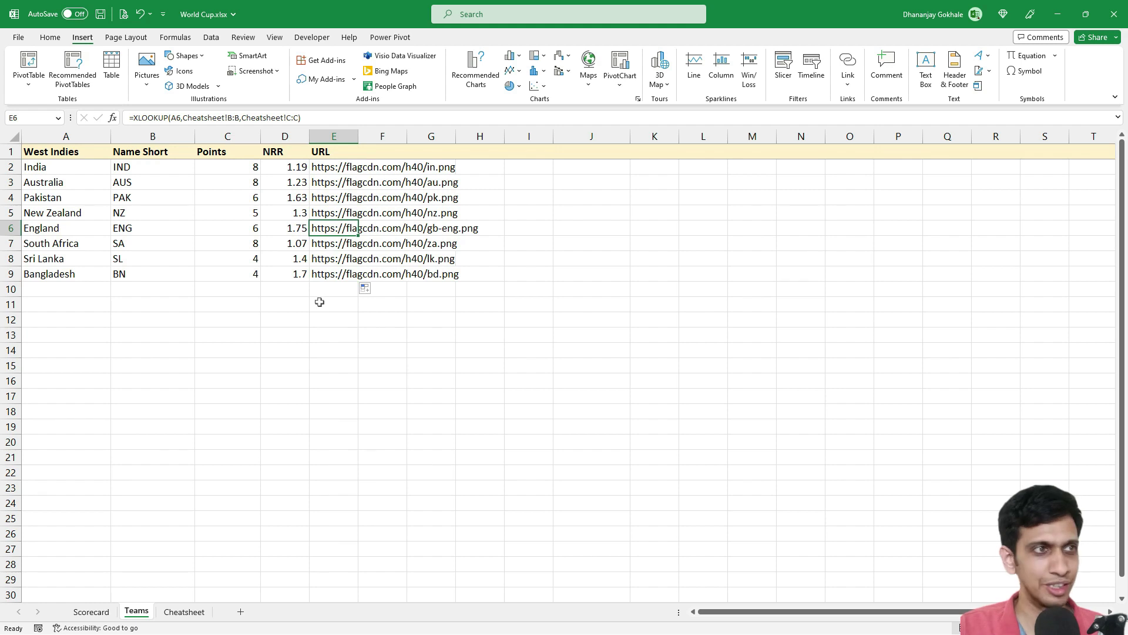
pyautogui.hotkey('ctrl', 's')
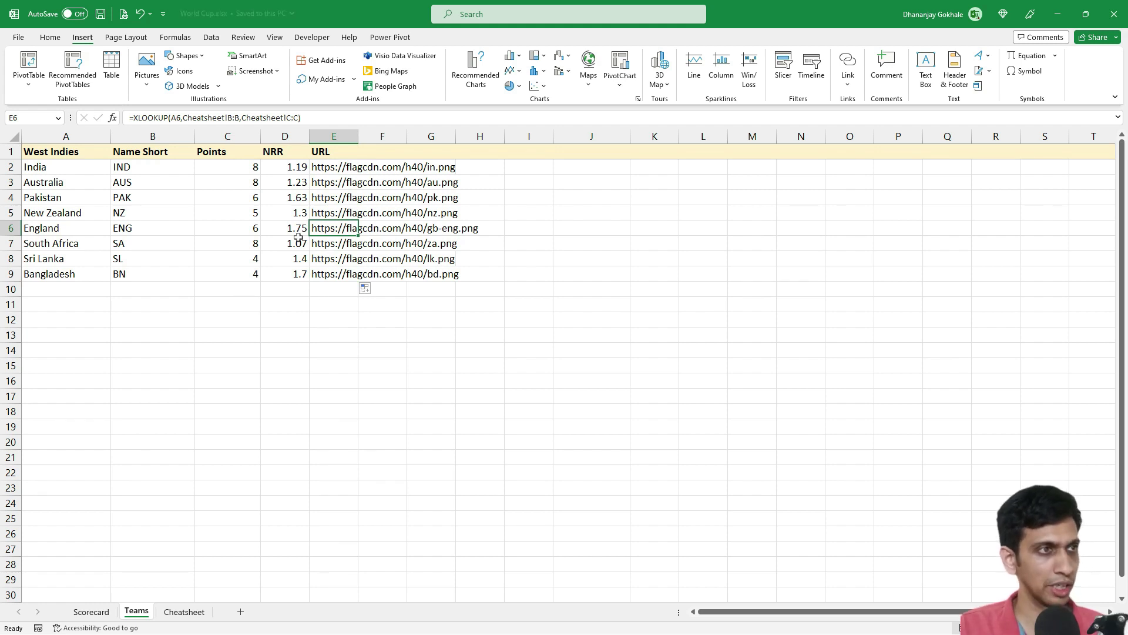
pyautogui.moveTo(245, 174); pyautogui.dragTo(240, 261)
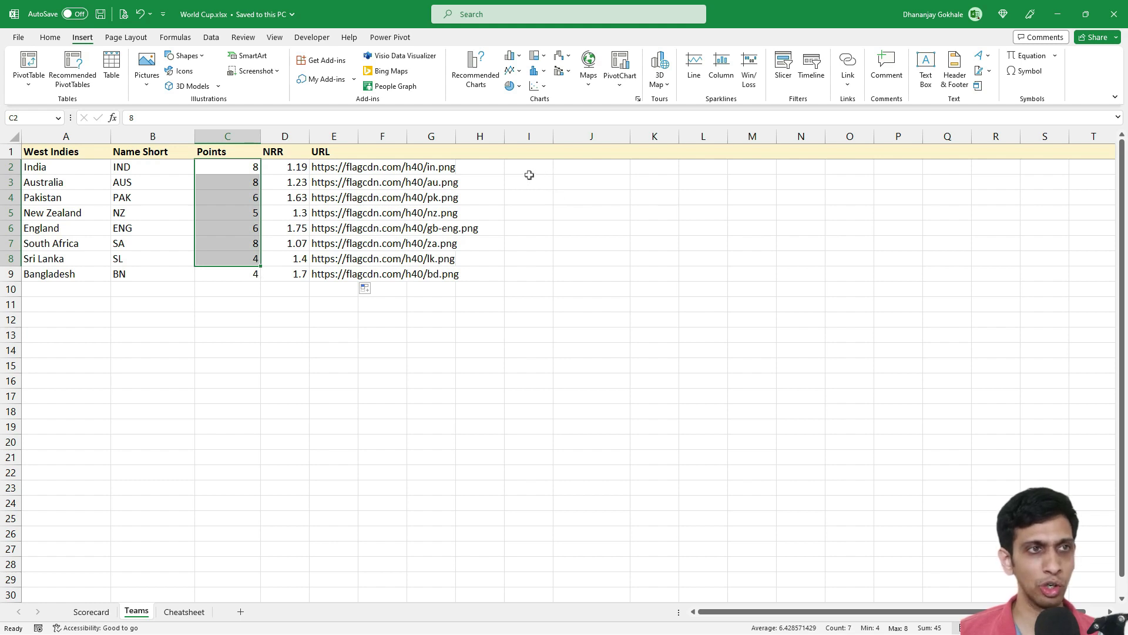
pyautogui.click(522, 223)
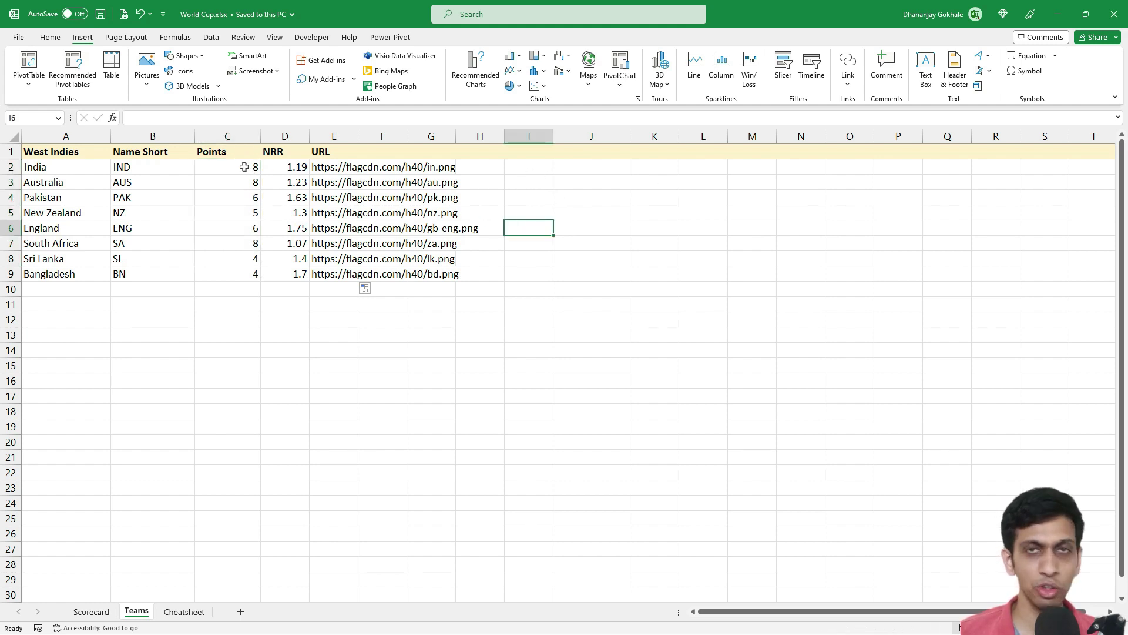
pyautogui.moveTo(244, 167); pyautogui.dragTo(247, 277)
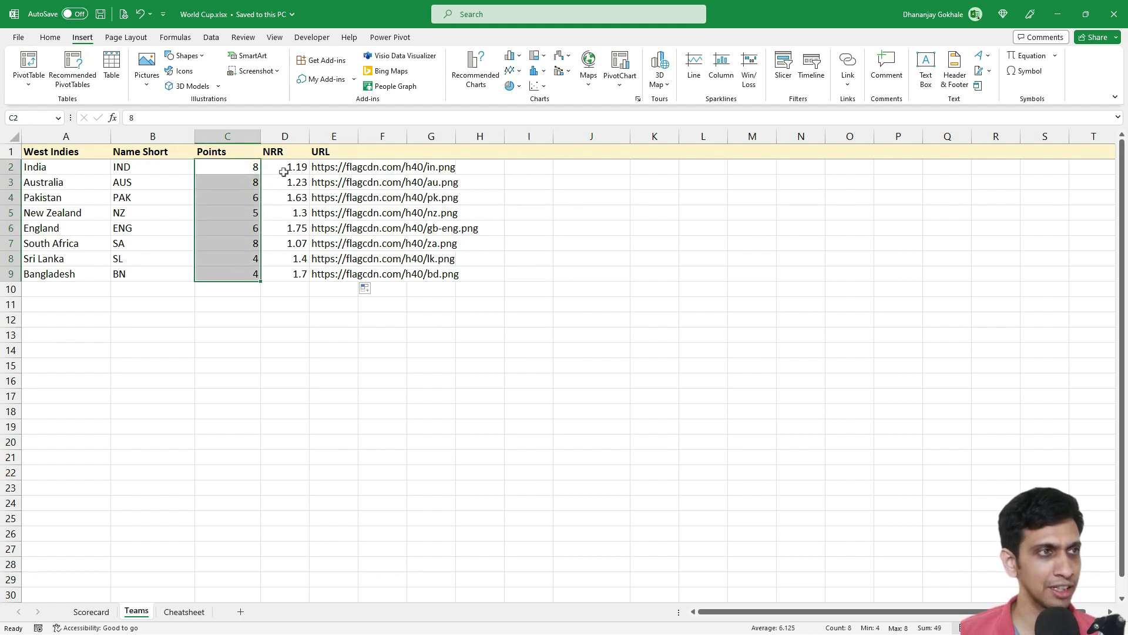
pyautogui.moveTo(284, 172); pyautogui.dragTo(291, 274)
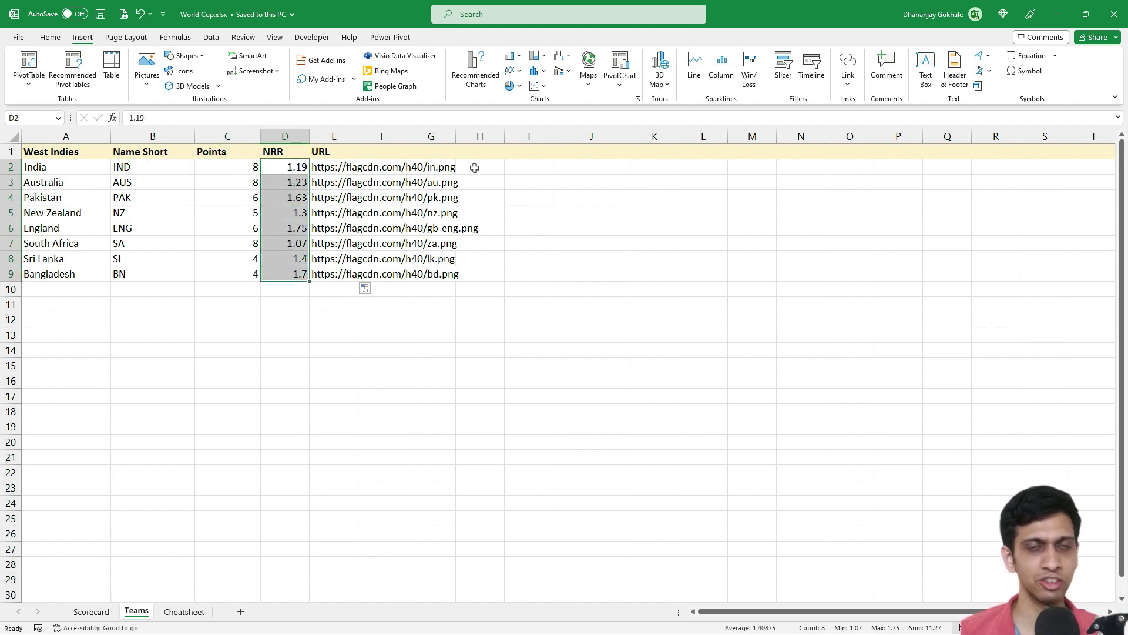
# Start a SORTBY formula in I2 that sorts the short names B2:B9 by points C2:C9 in descending order (-1).
pyautogui.click(520, 153)
pyautogui.press('Down')
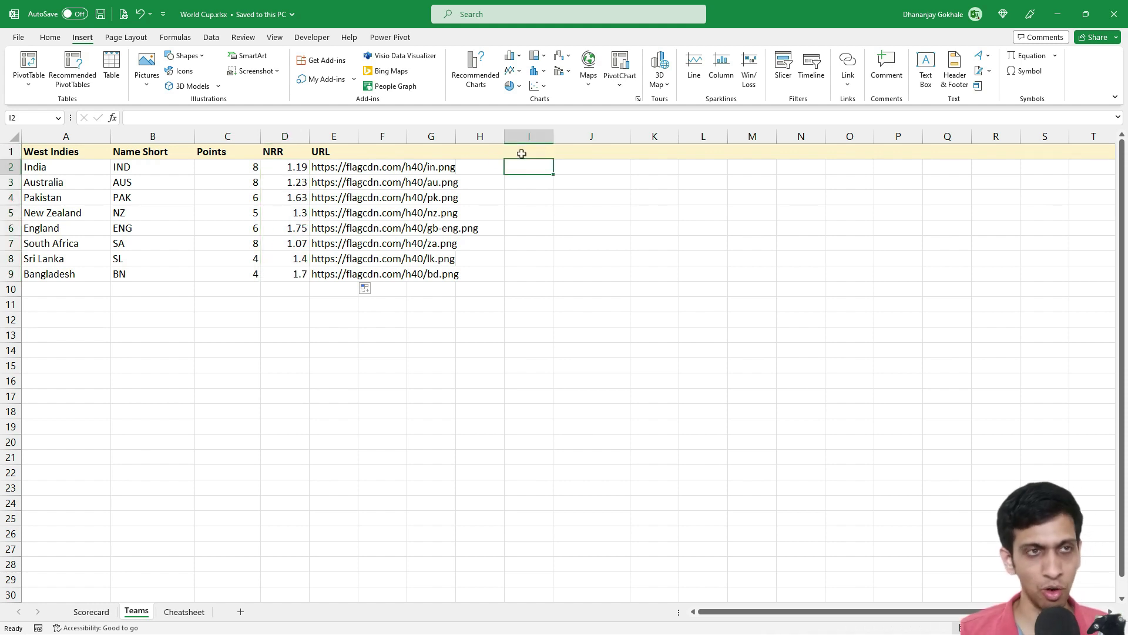
pyautogui.write('=SORT')
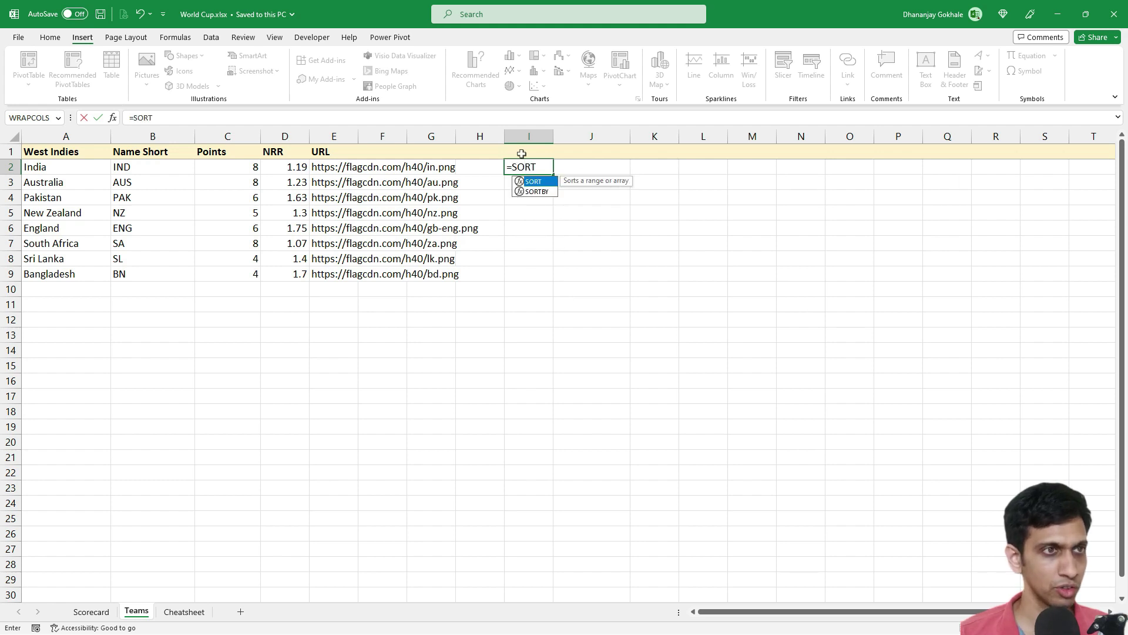
pyautogui.write('BY(')
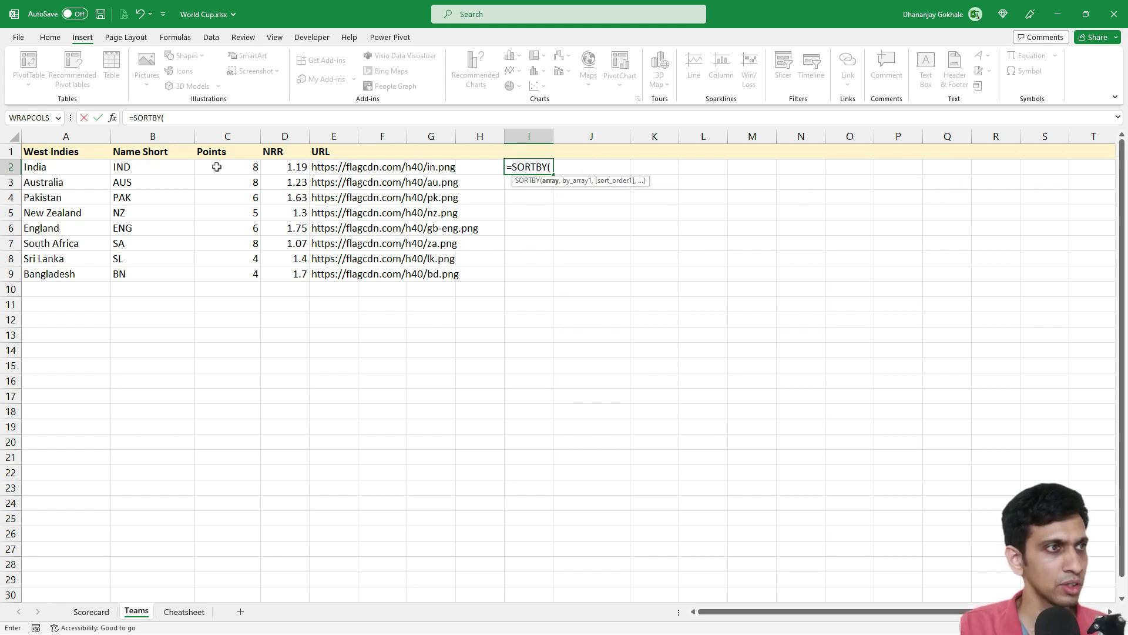
pyautogui.moveTo(147, 169); pyautogui.dragTo(149, 271)
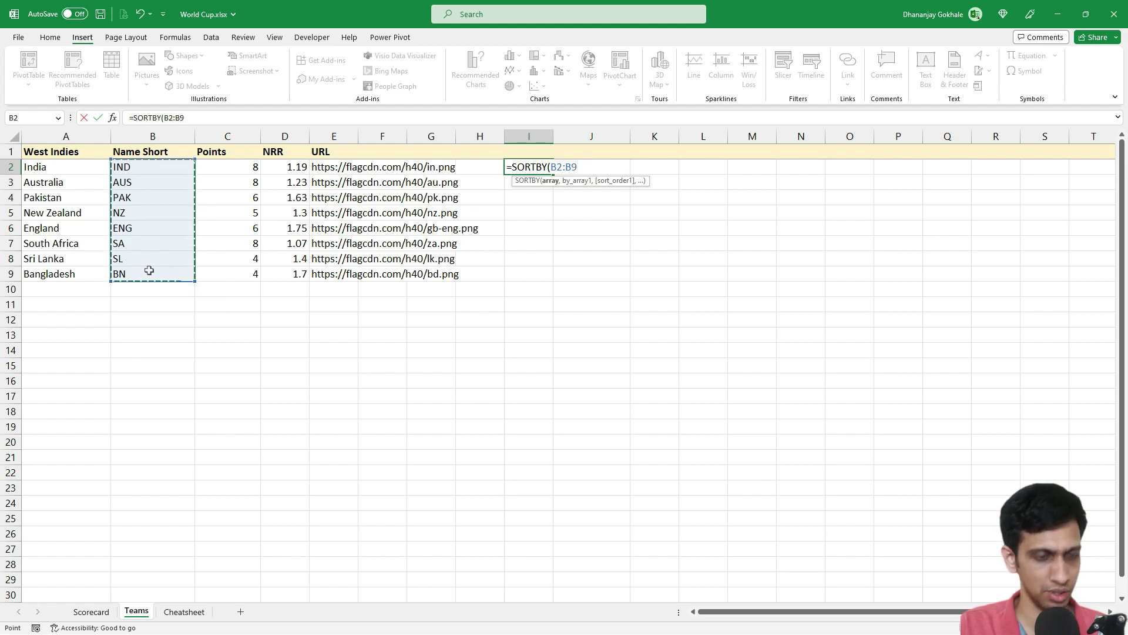
pyautogui.write(',')
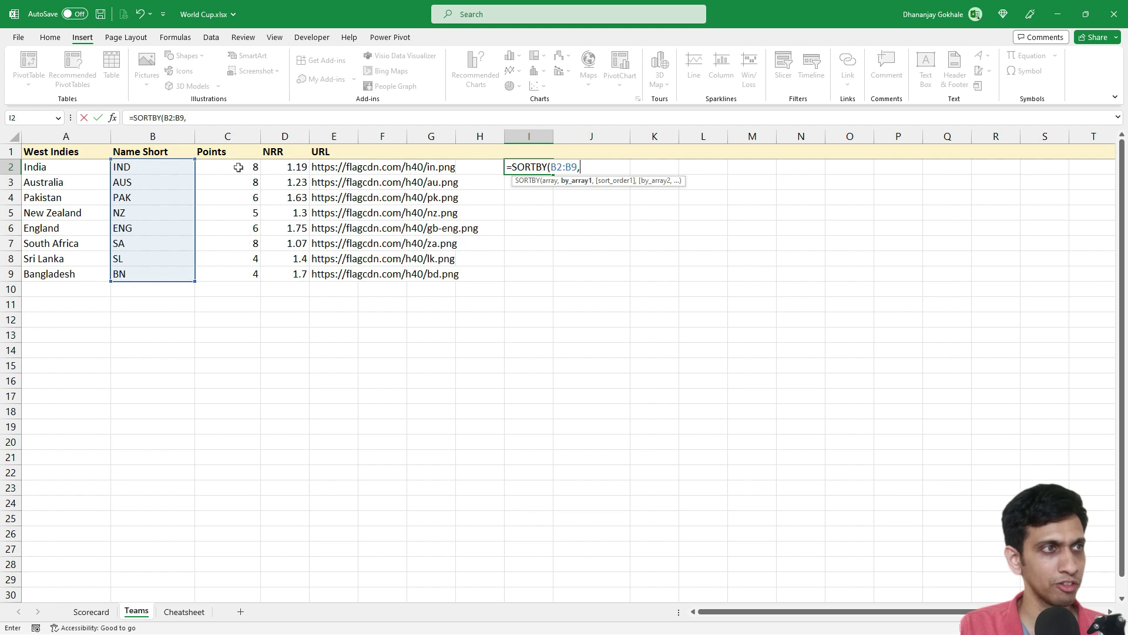
pyautogui.moveTo(238, 166); pyautogui.dragTo(244, 274)
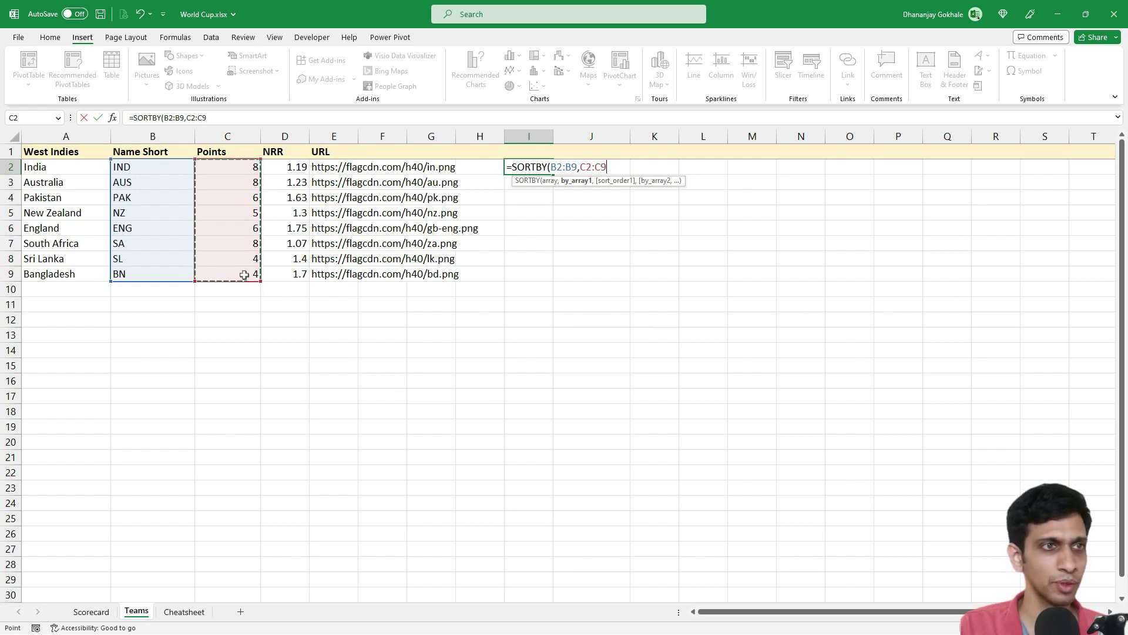
pyautogui.write(',')
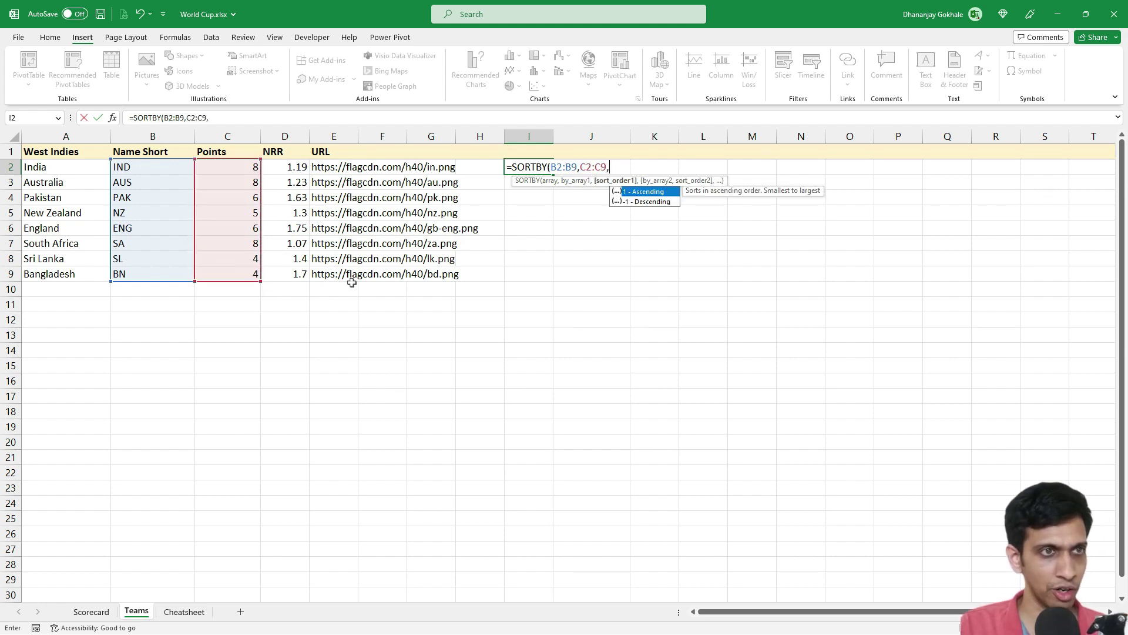
pyautogui.doubleClick(645, 202)
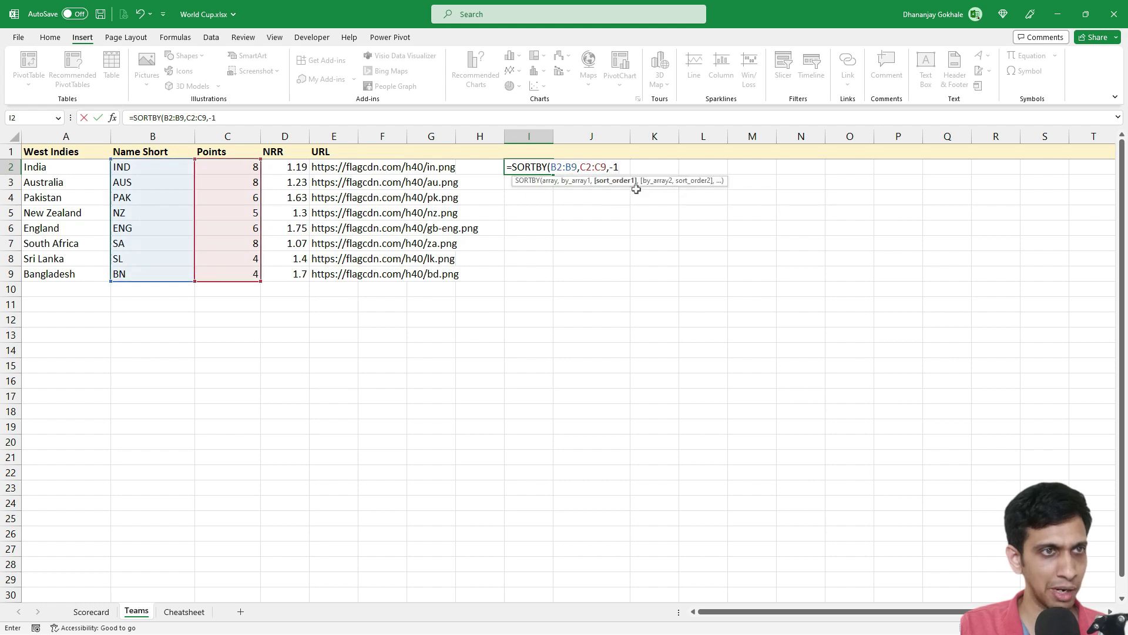
# Add NRR D2:D9 in descending order (-1) as the second sort key and complete the SORTBY formula in I2.
pyautogui.write(',')
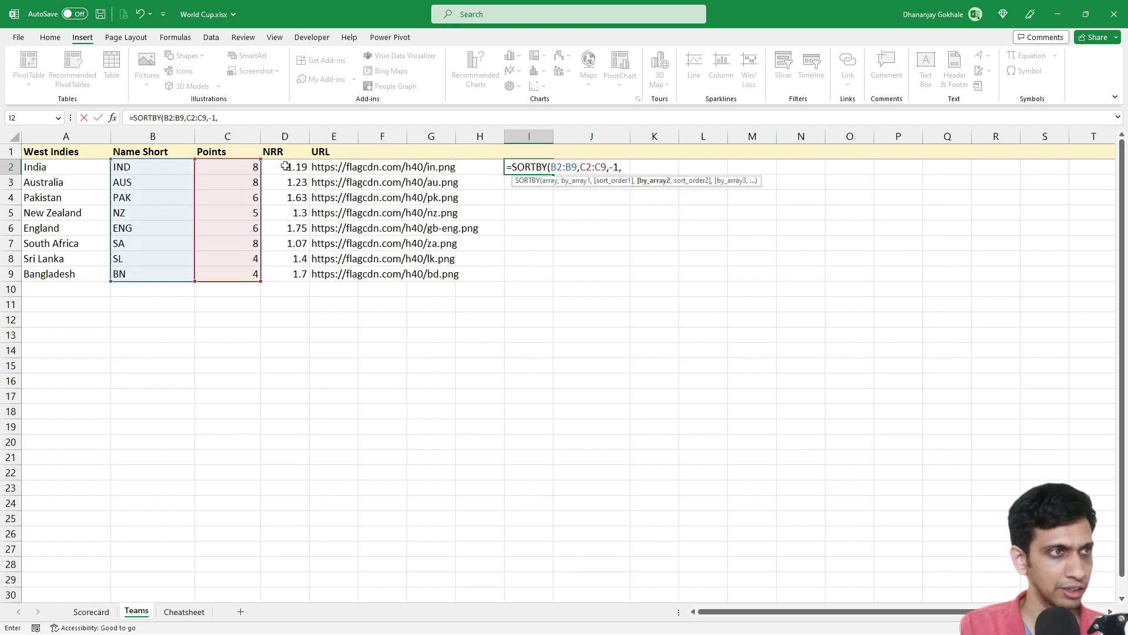
pyautogui.moveTo(285, 166); pyautogui.dragTo(289, 271)
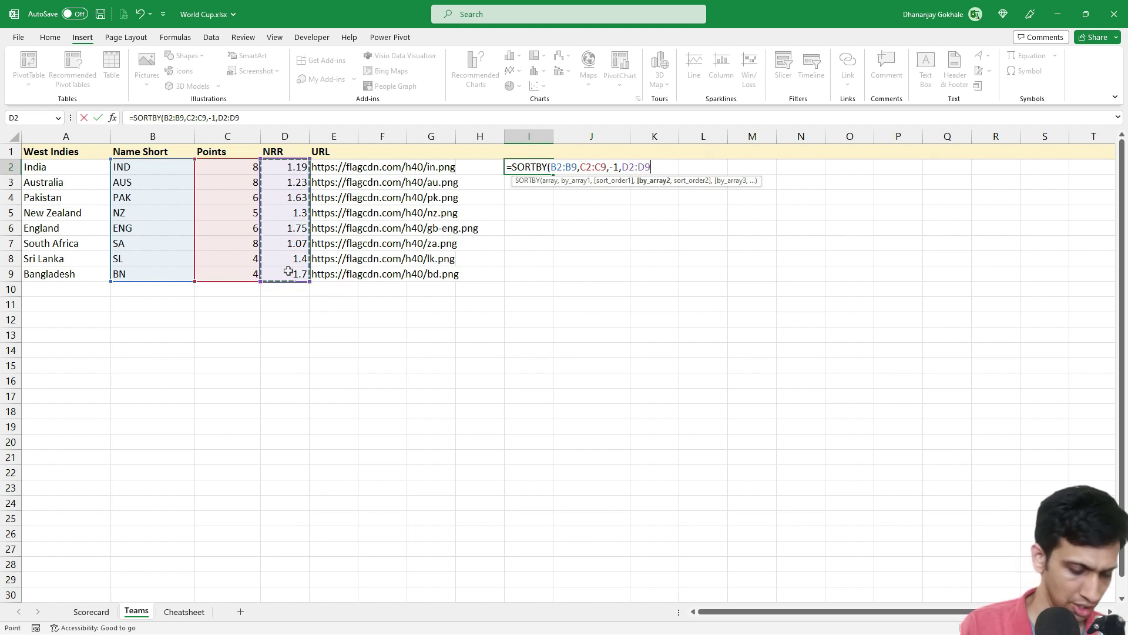
pyautogui.write(',')
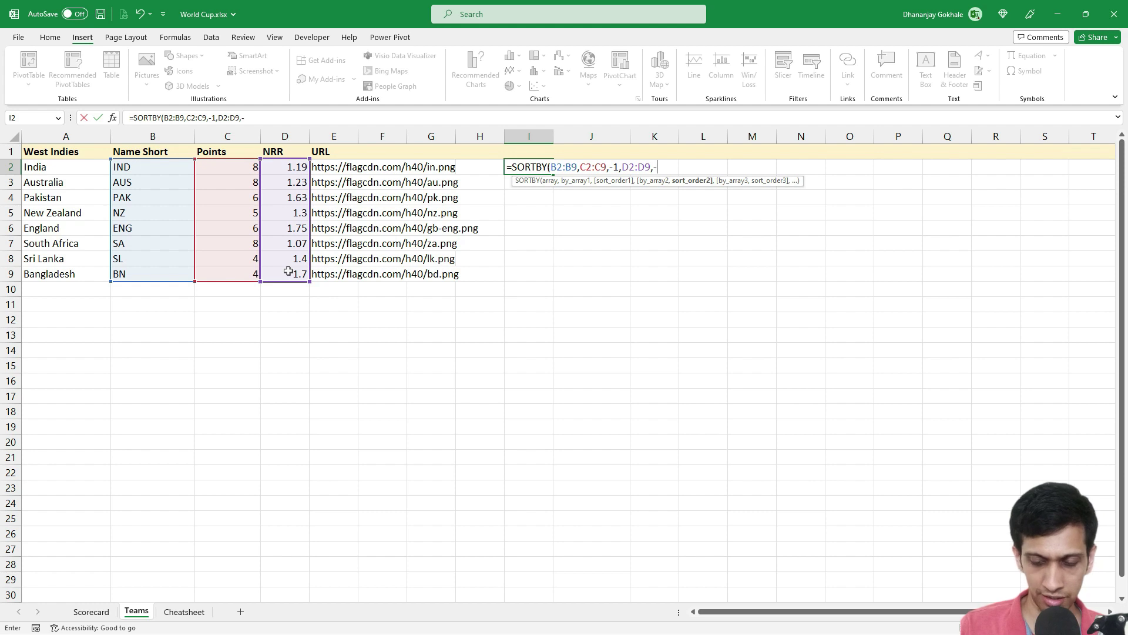
pyautogui.write('-1)')
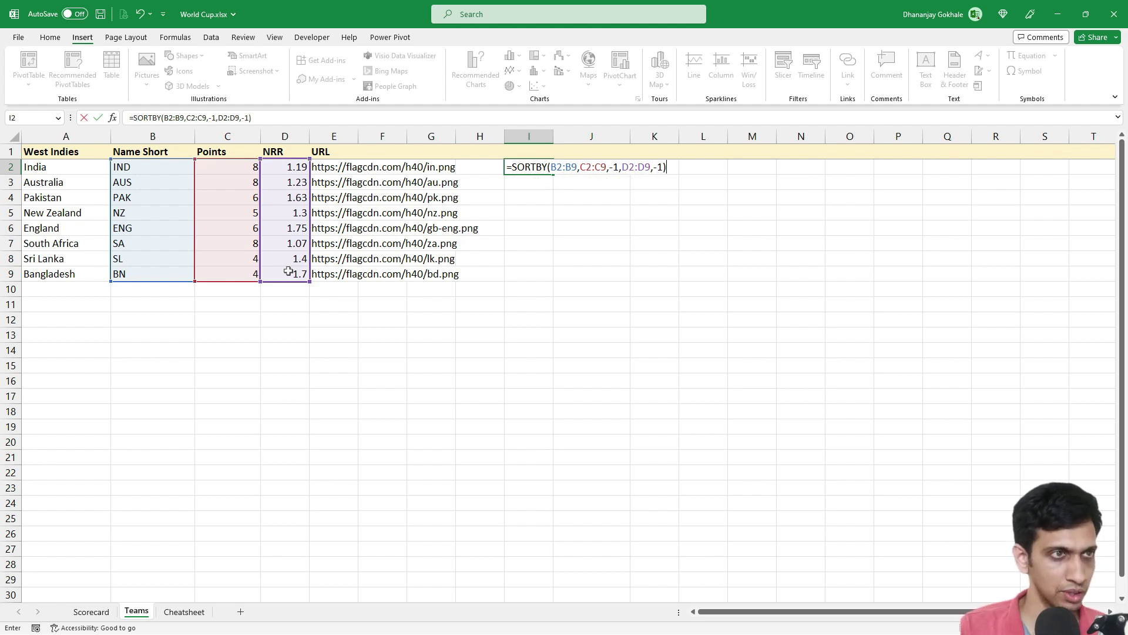
pyautogui.press('Return')
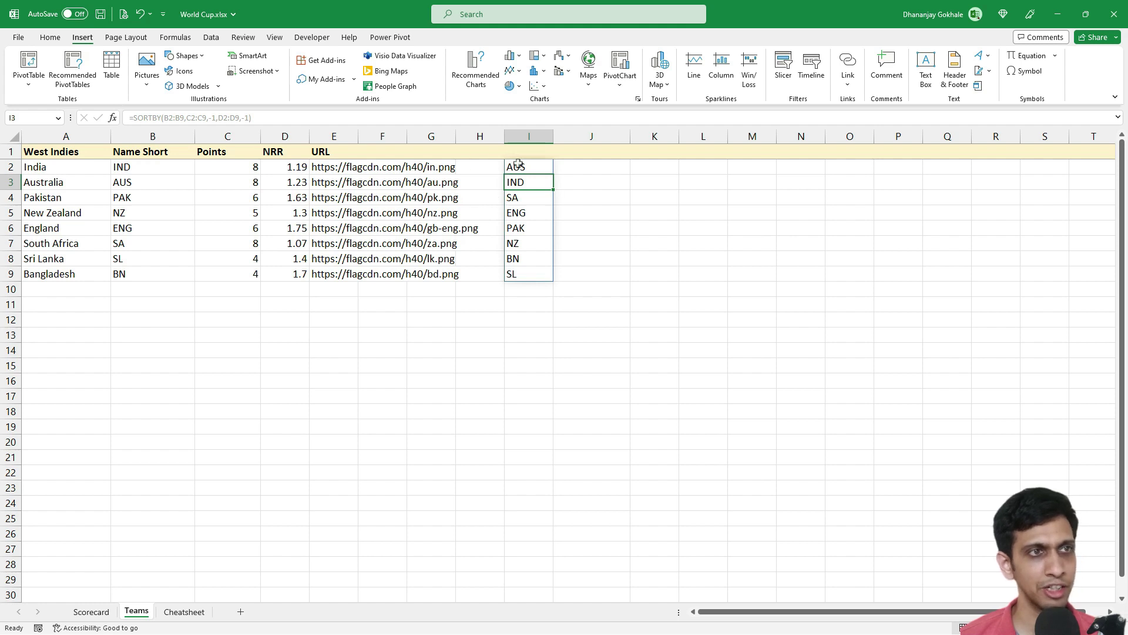
# Check the sorted team order in column I against each team's Points and NRR values.
pyautogui.click(264, 215)
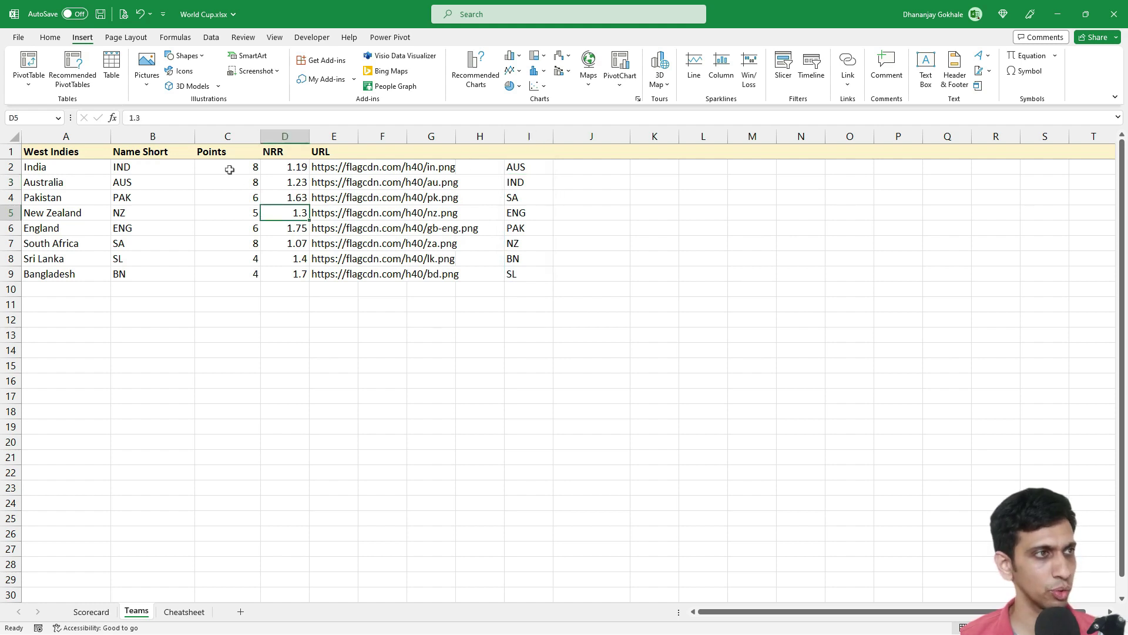
pyautogui.moveTo(226, 184); pyautogui.dragTo(277, 185)
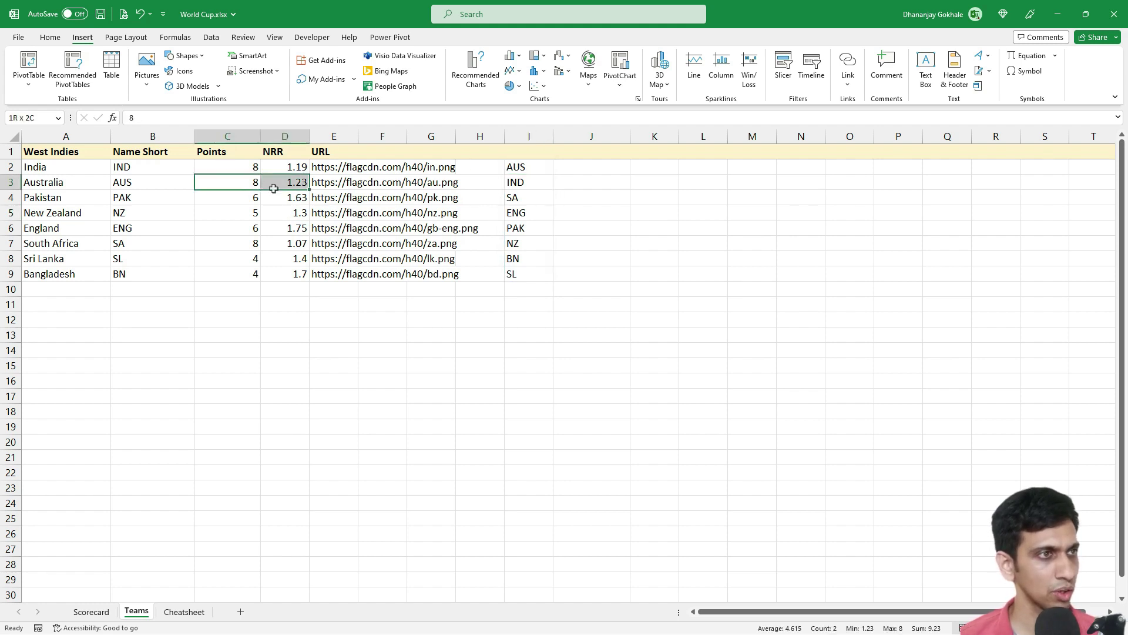
pyautogui.click(243, 222)
pyautogui.click(274, 244)
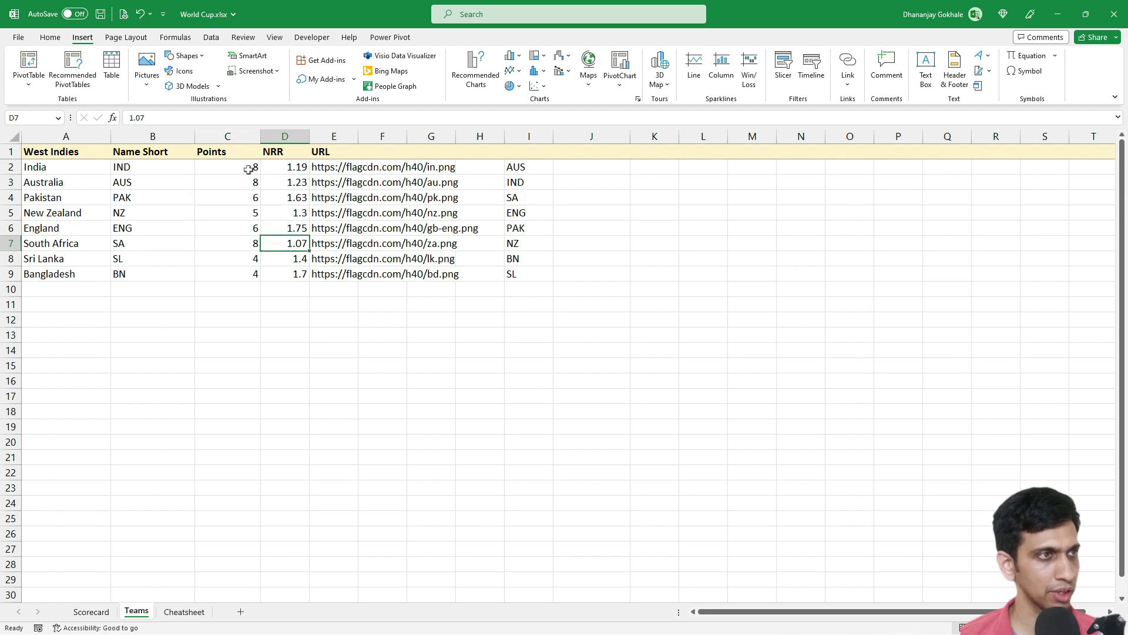
pyautogui.moveTo(236, 167); pyautogui.dragTo(291, 165)
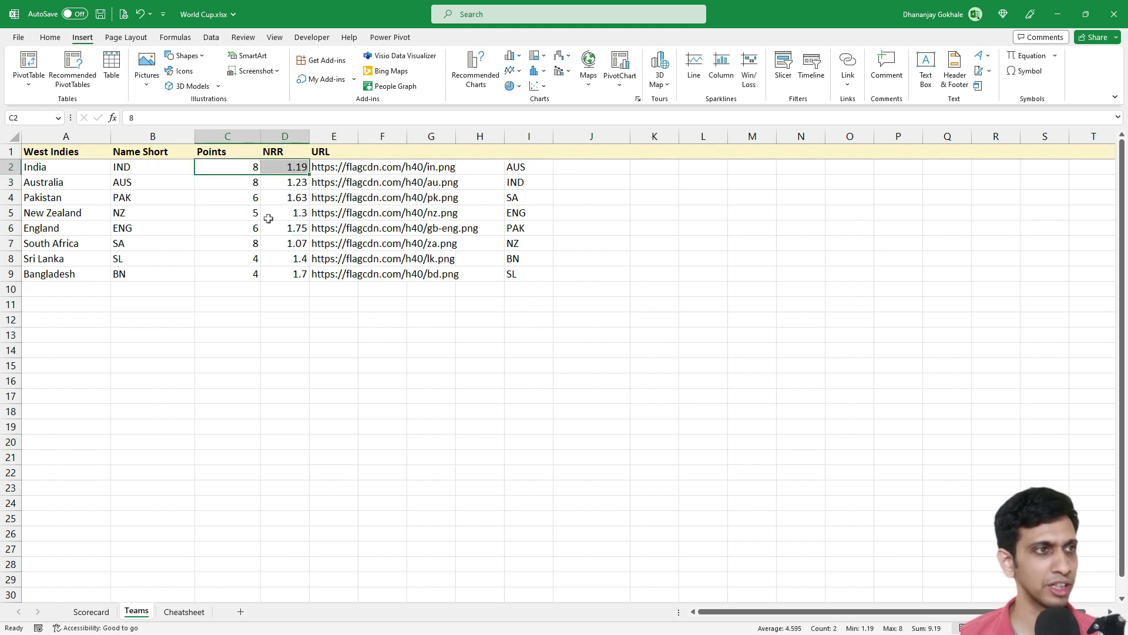
pyautogui.moveTo(245, 243); pyautogui.dragTo(295, 243)
pyautogui.click(239, 207)
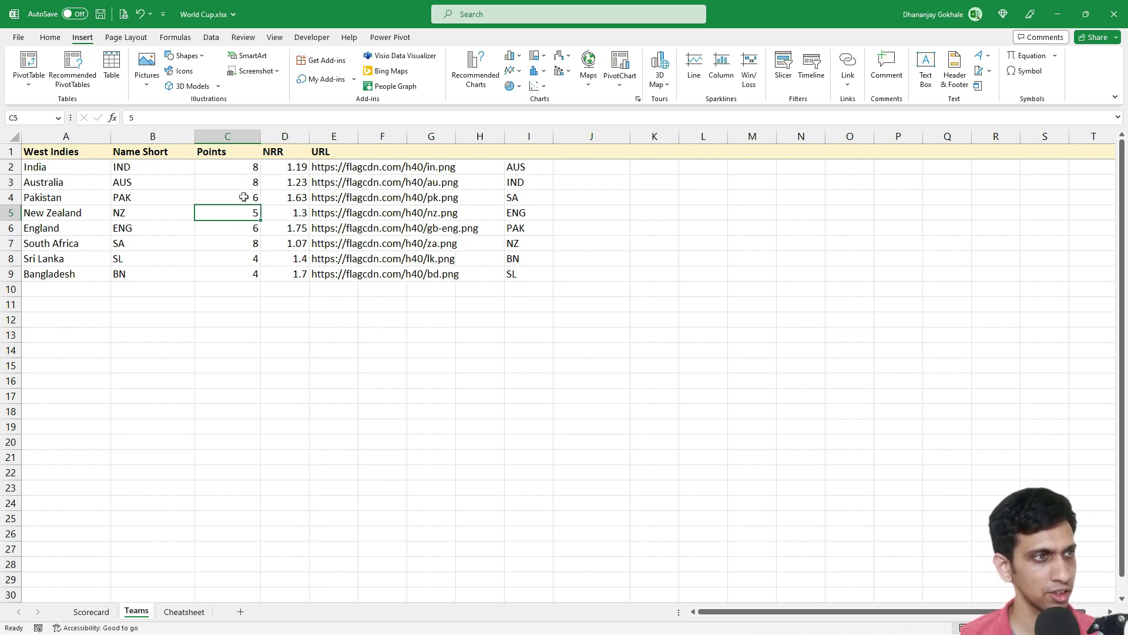
pyautogui.moveTo(243, 197); pyautogui.dragTo(292, 198)
pyautogui.click(300, 246)
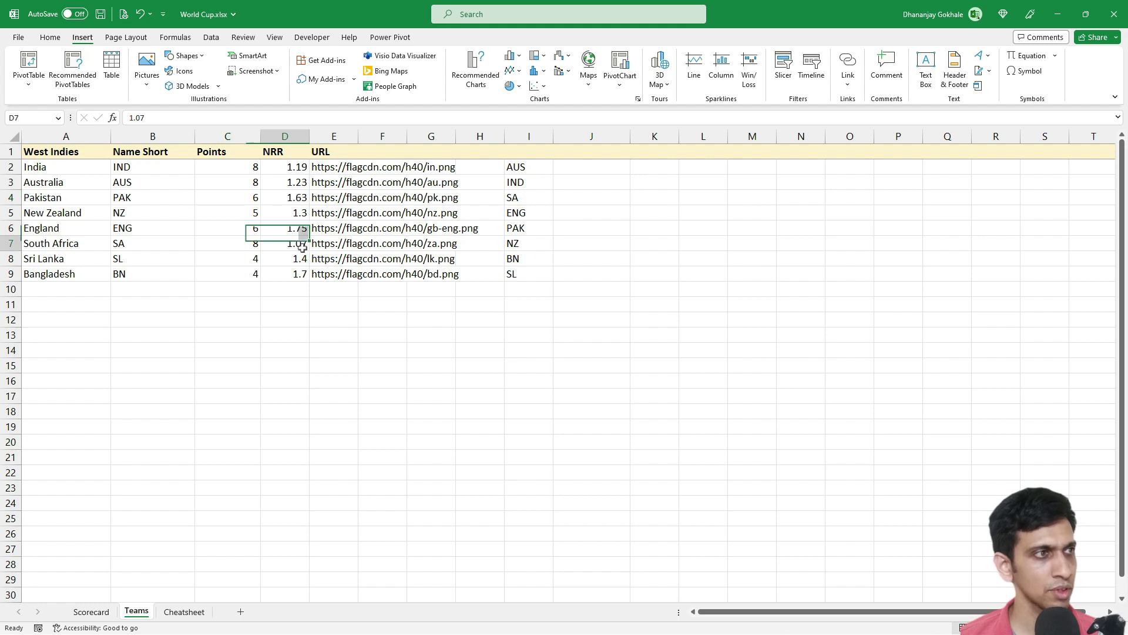
pyautogui.click(529, 213)
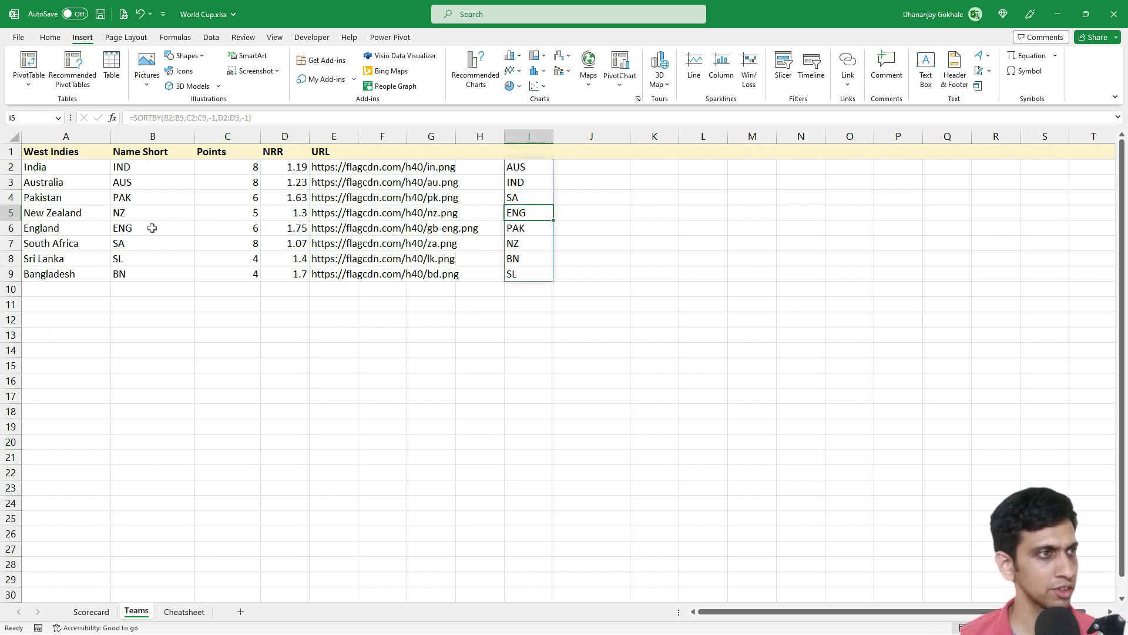
pyautogui.moveTo(244, 231); pyautogui.dragTo(300, 230)
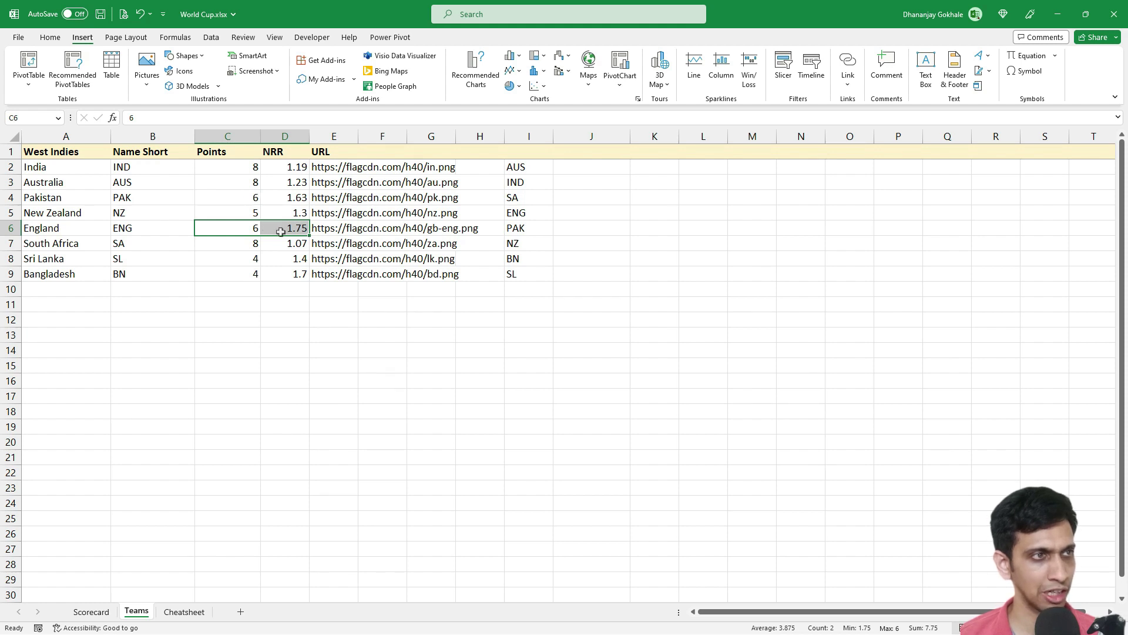
pyautogui.click(278, 271)
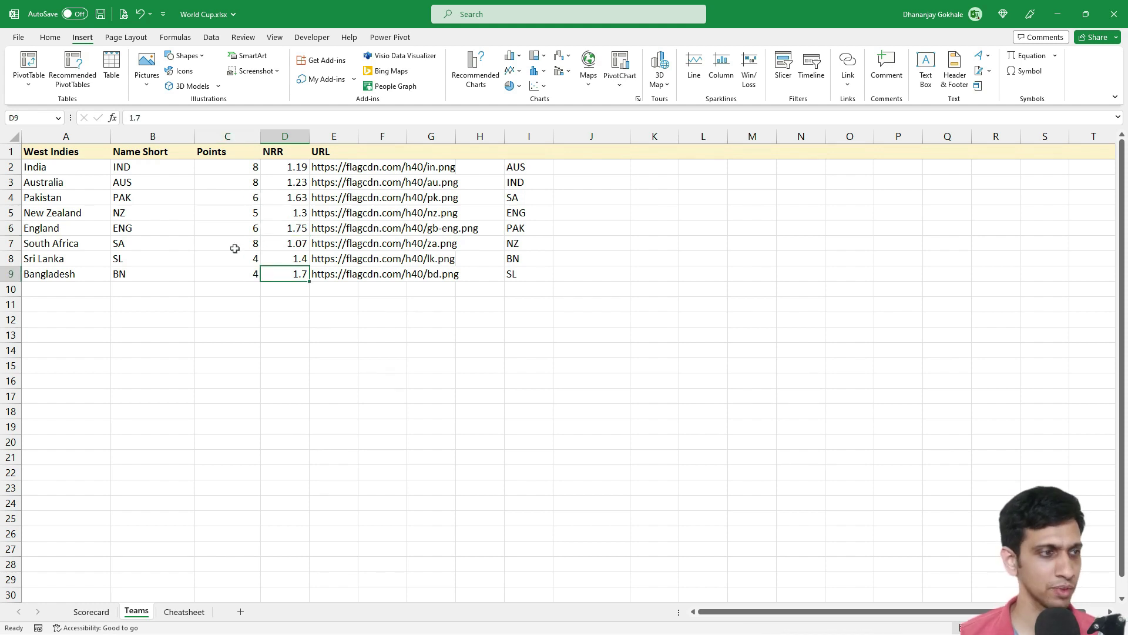
# Clear the manually entered team names from B2:B5 on the Scorecard sheet.
pyautogui.click(85, 612)
pyautogui.click(107, 167)
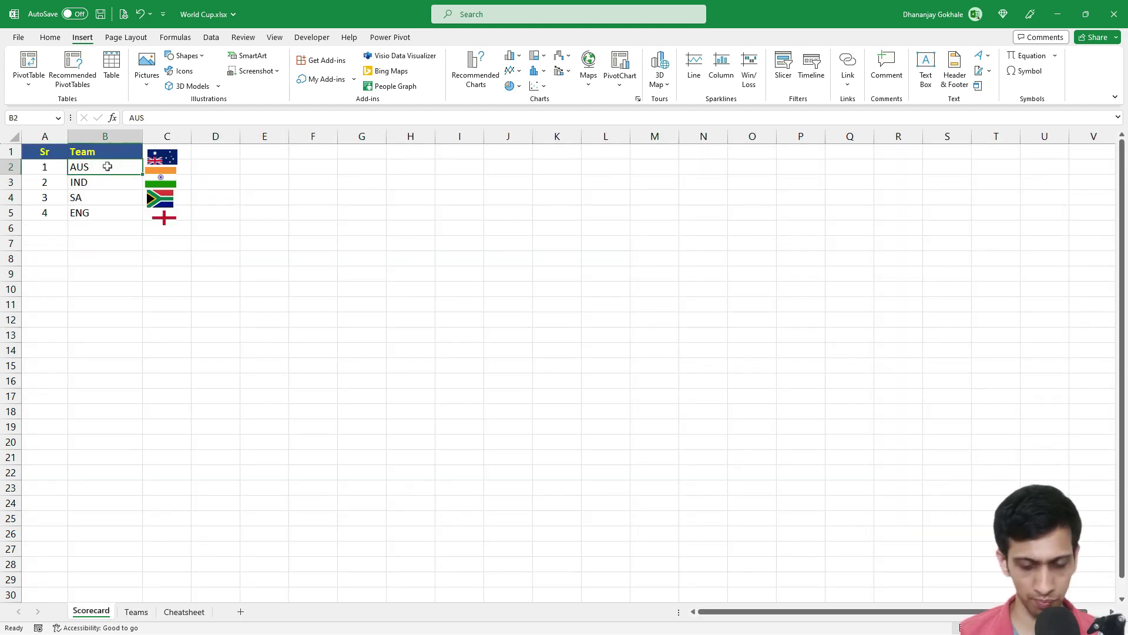
pyautogui.hotkey('ctrl', 'shift', 'Down')
pyautogui.press('Delete')
pyautogui.click(107, 167)
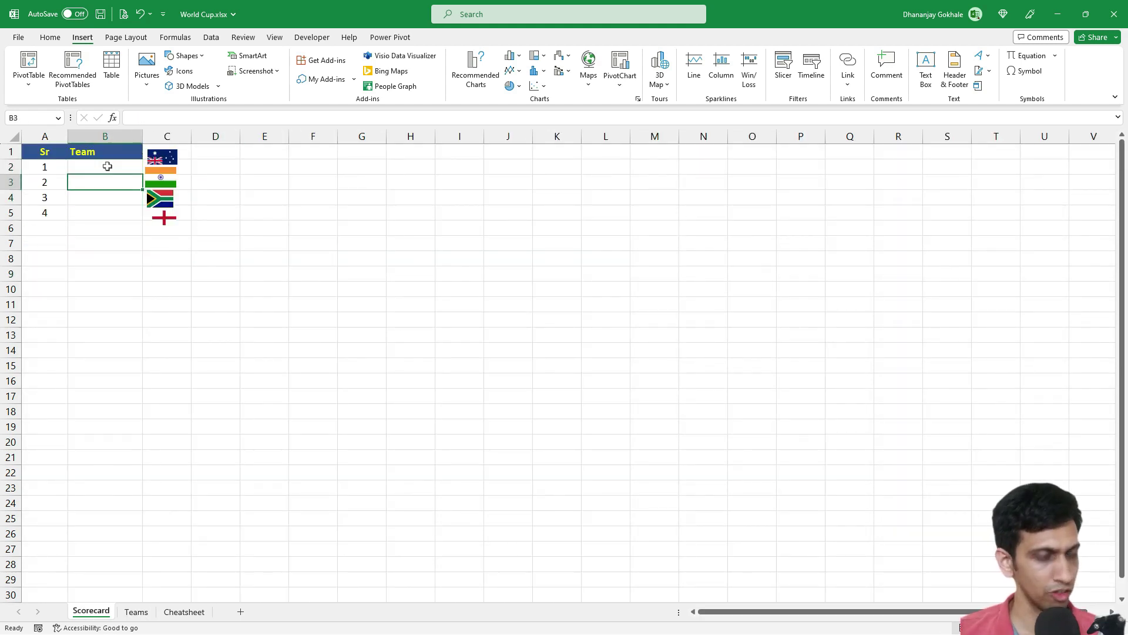
# Link Scorecard cell B2 to the top four sorted teams with =Teams!I2:I5.
pyautogui.write('=')
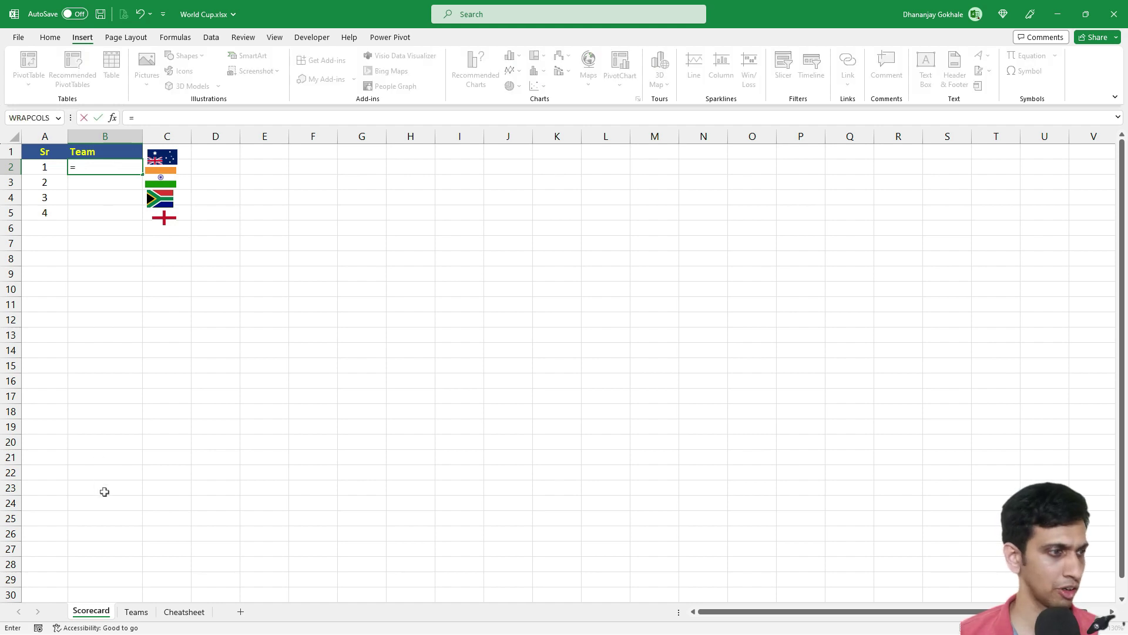
pyautogui.click(137, 613)
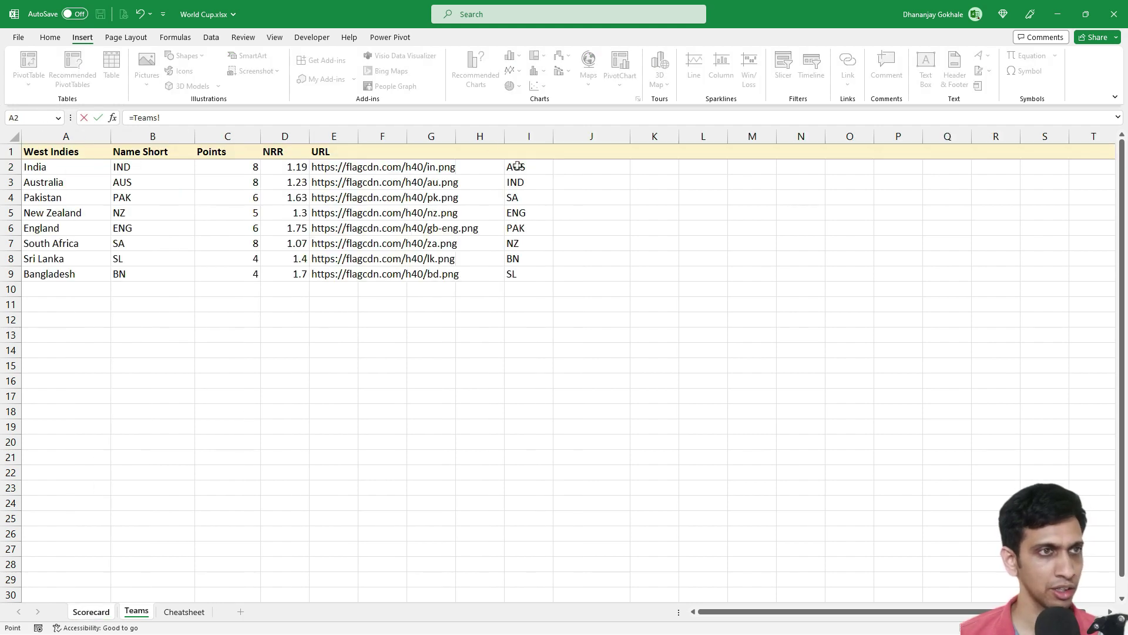
pyautogui.moveTo(517, 166); pyautogui.dragTo(516, 210)
pyautogui.press('Return')
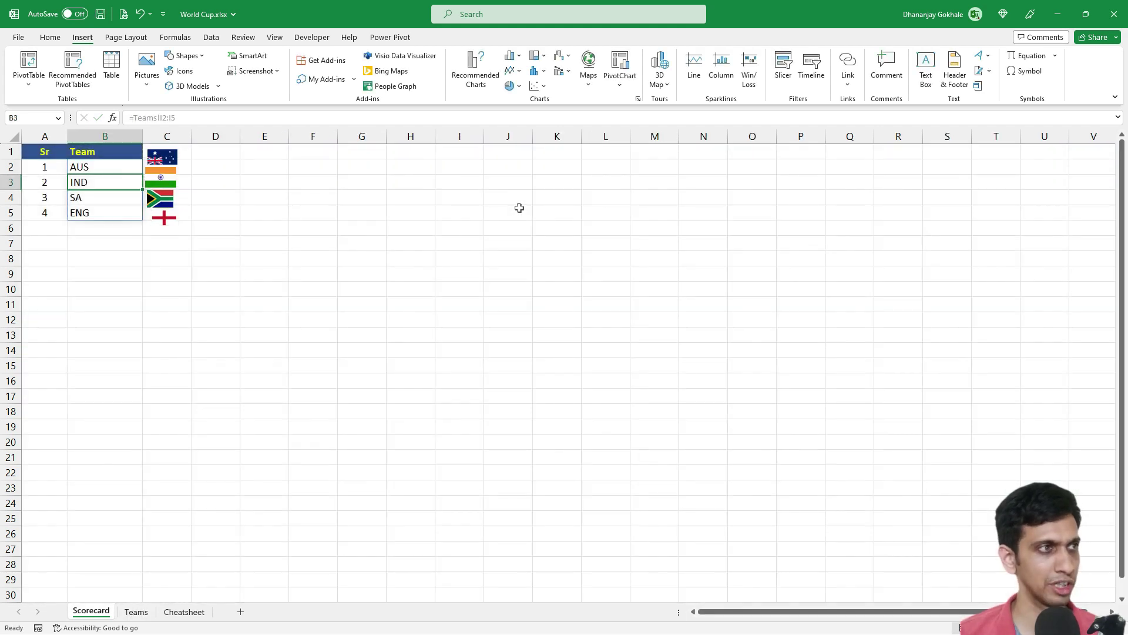
pyautogui.press('Up')
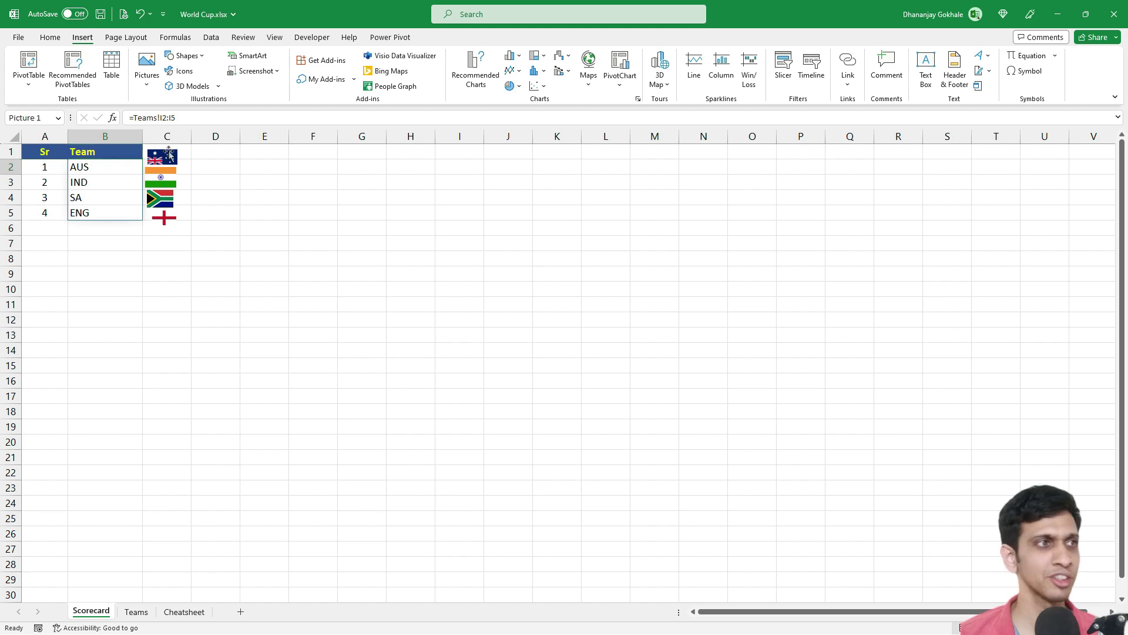
# Delete the four manually placed flag pictures beside the team names.
pyautogui.moveTo(169, 154); pyautogui.dragTo(173, 218)
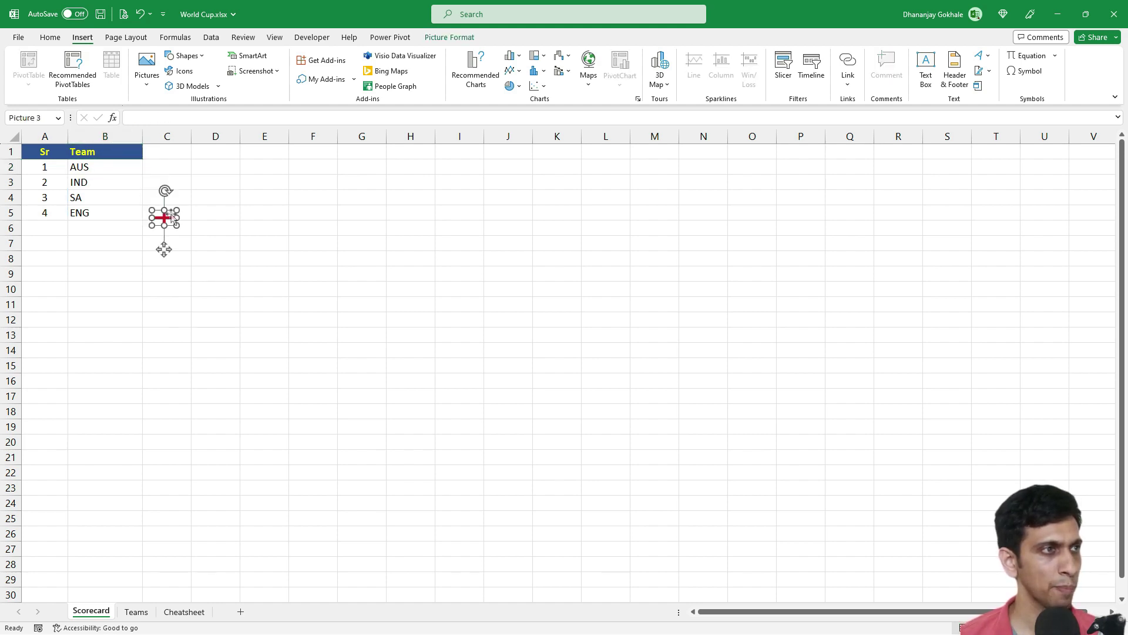
pyautogui.press('Delete')
# Look up the flag URL in C2 with =XLOOKUP(B2,Teams!B:B,Teams!E:E).
pyautogui.click(168, 164)
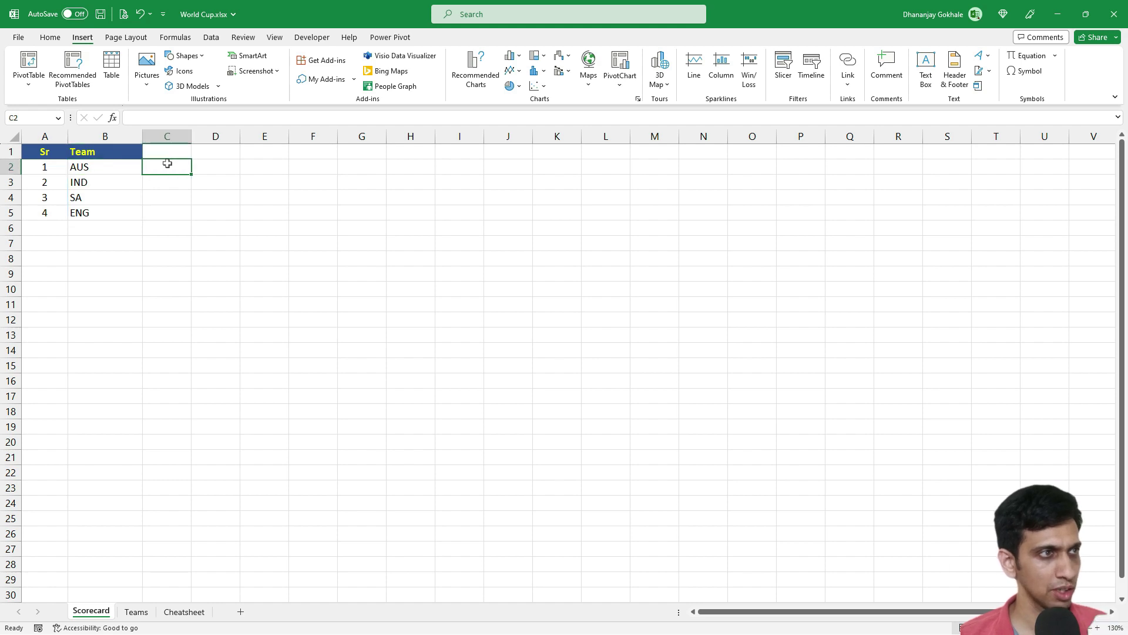
pyautogui.write('=')
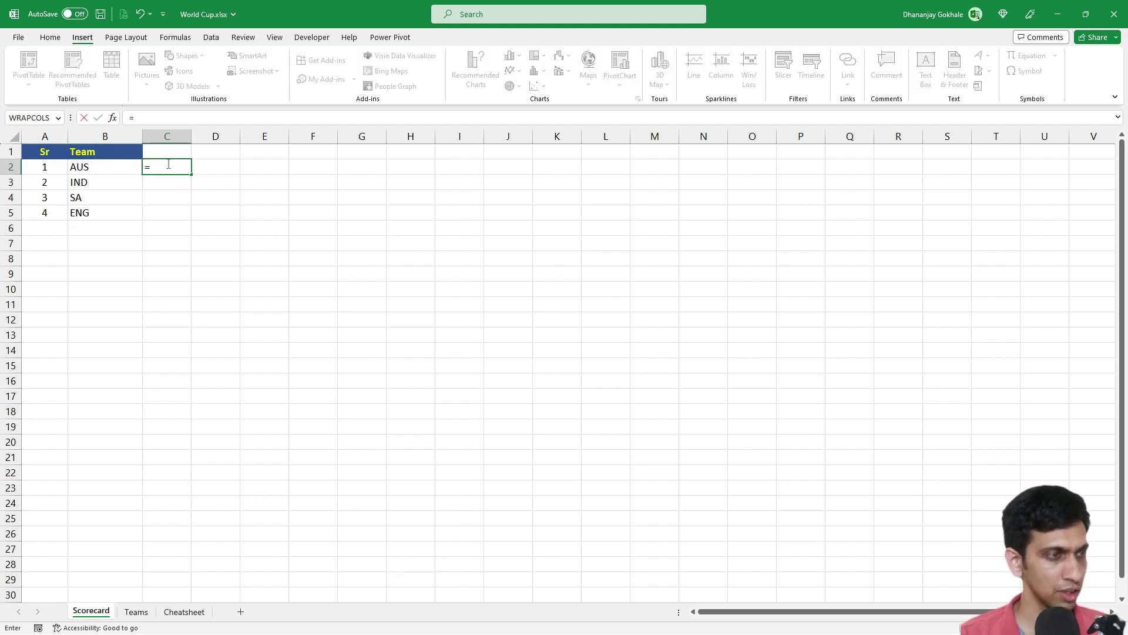
pyautogui.write('XLO')
pyautogui.press('Tab')
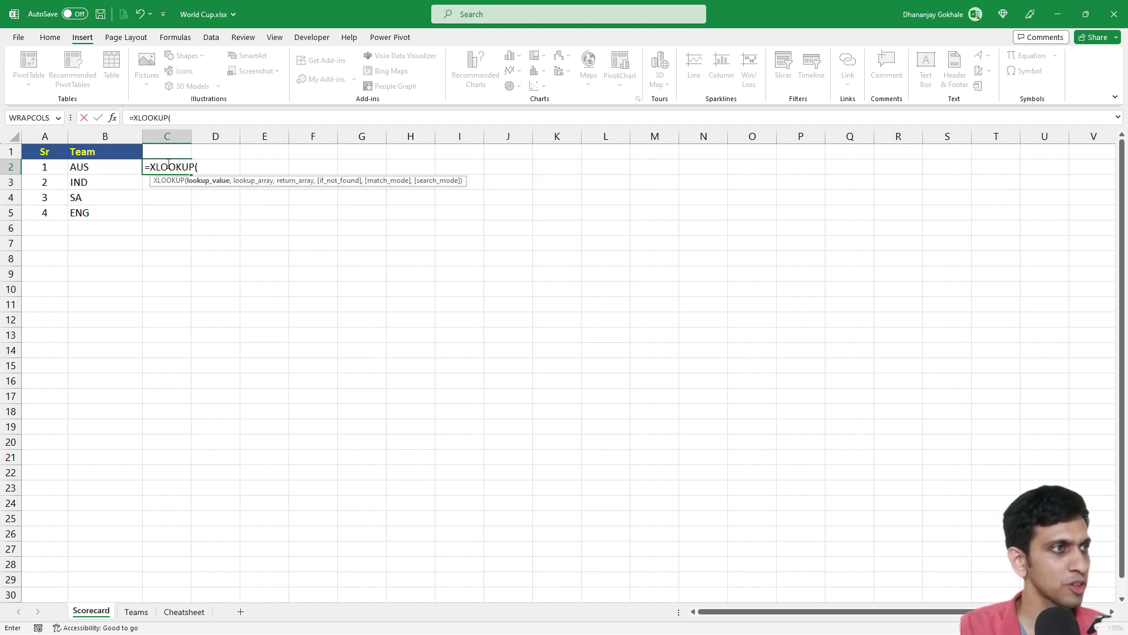
pyautogui.click(102, 167)
pyautogui.write(',')
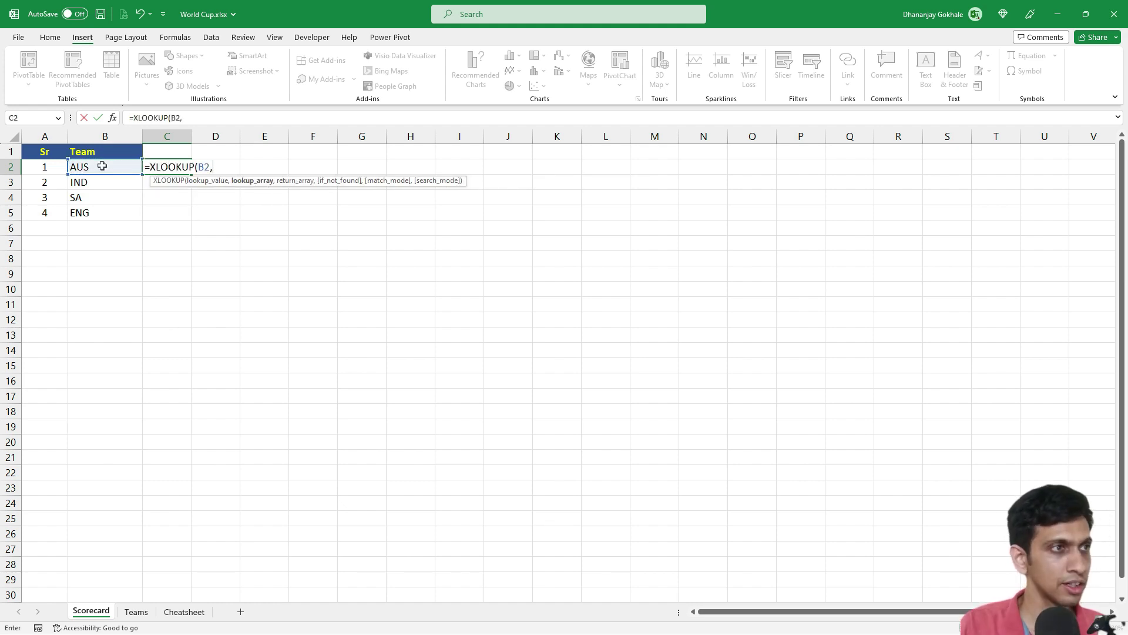
pyautogui.click(136, 611)
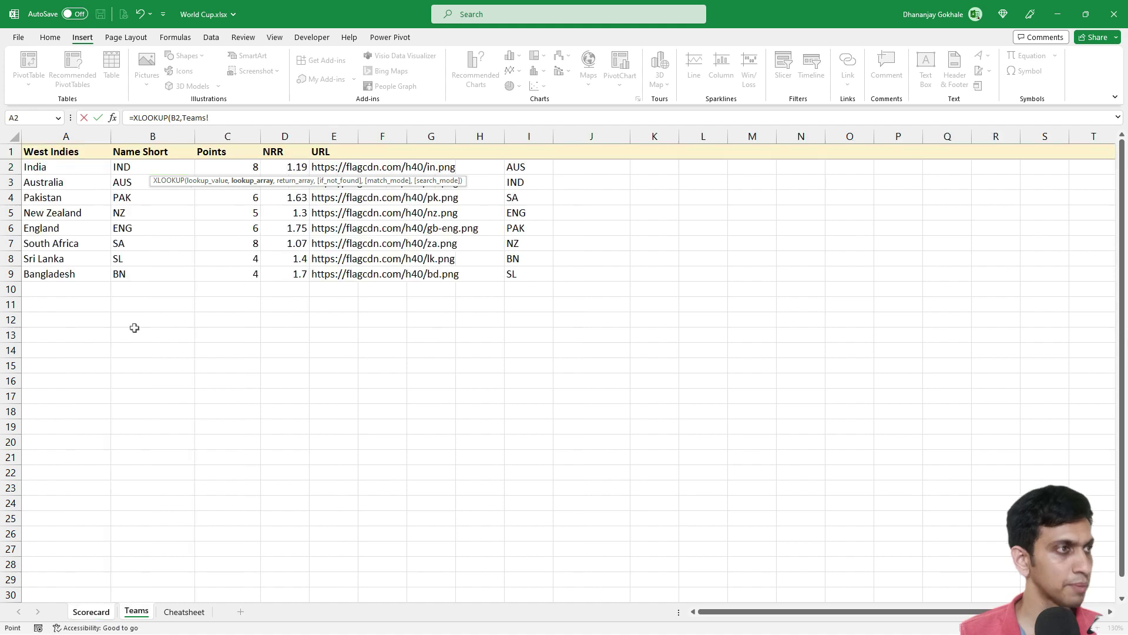
pyautogui.click(164, 131)
pyautogui.write(',')
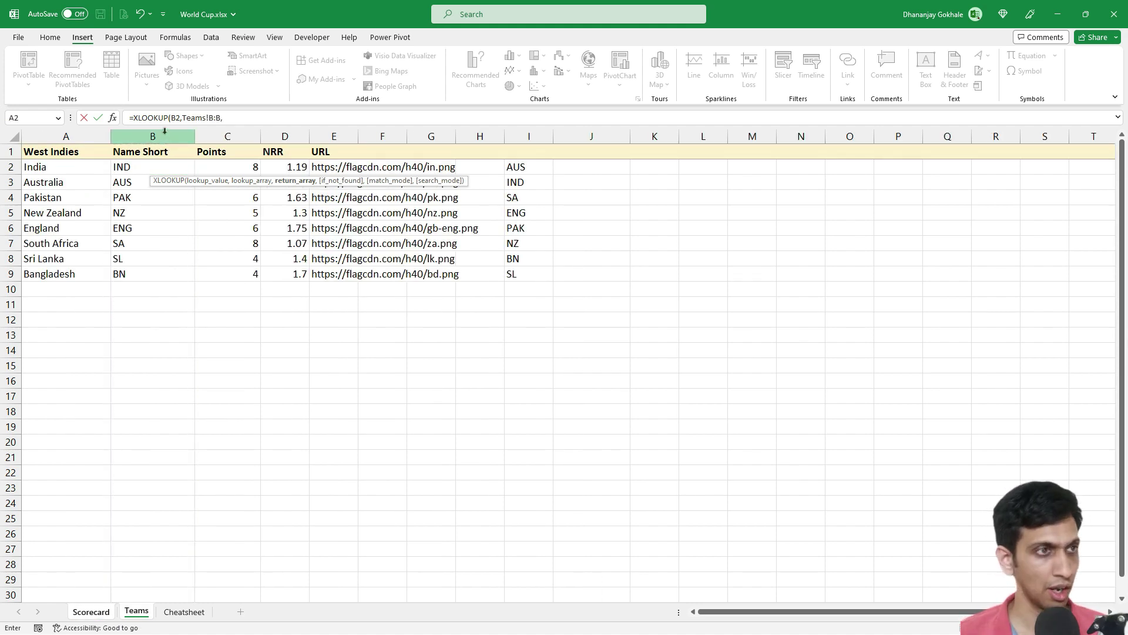
pyautogui.click(333, 135)
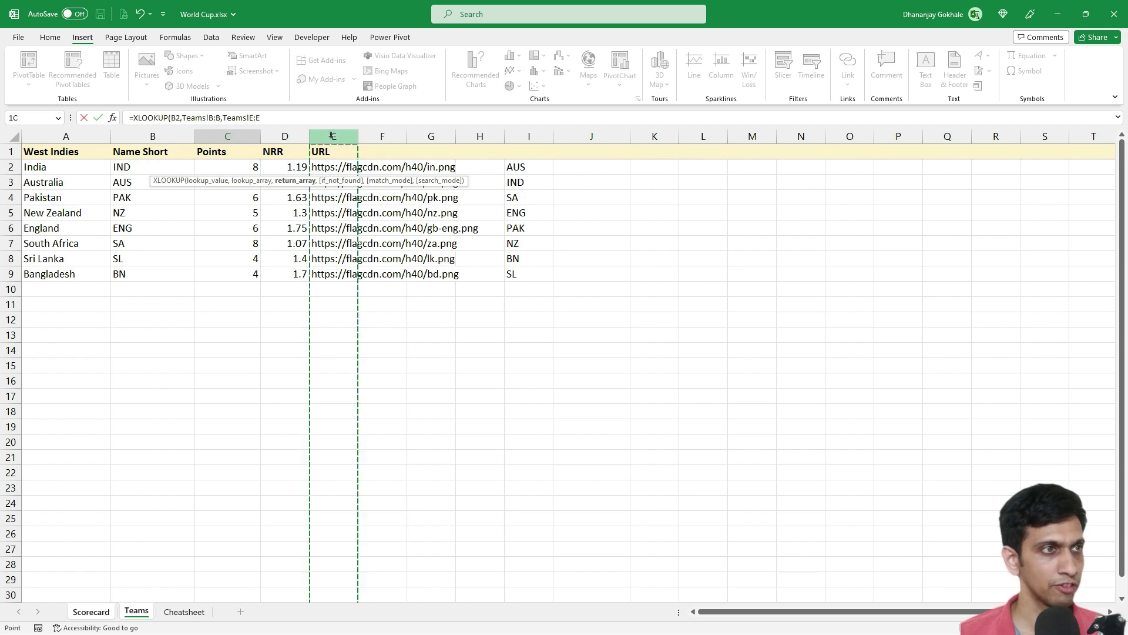
pyautogui.write(')')
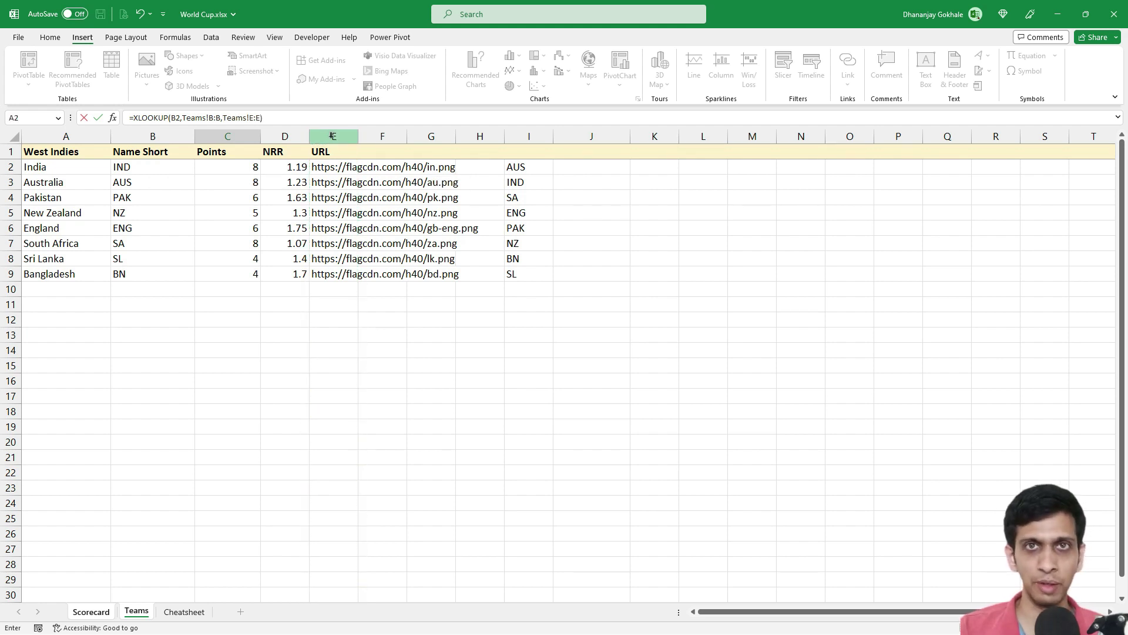
pyautogui.press('Return')
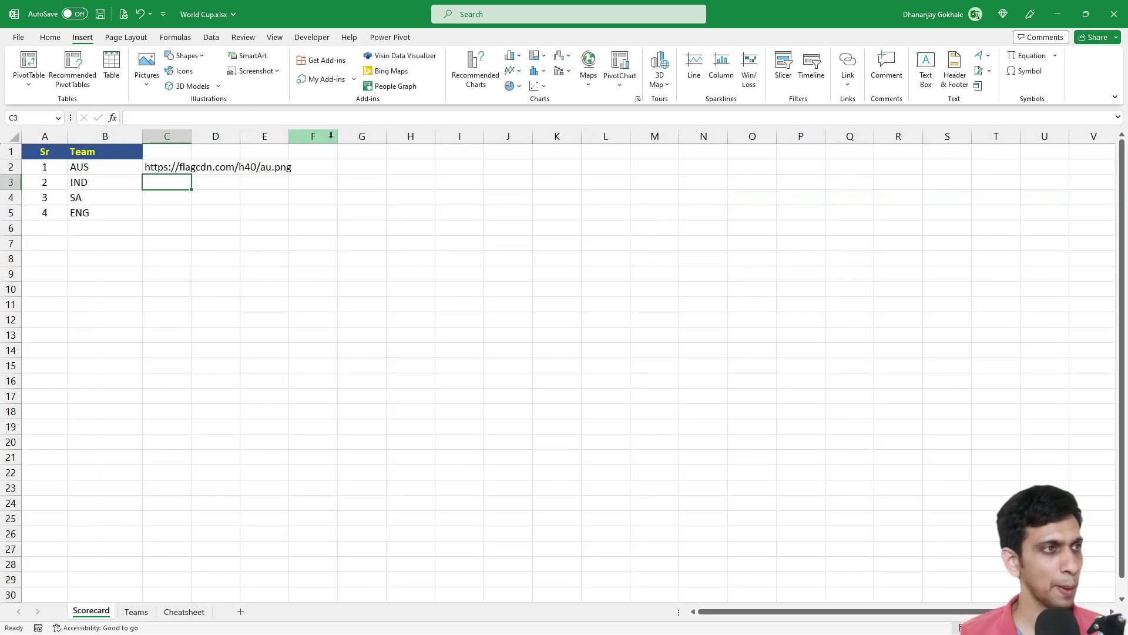
# Fill the XLOOKUP formula from C2 down to C5 for the remaining teams.
pyautogui.click(166, 167)
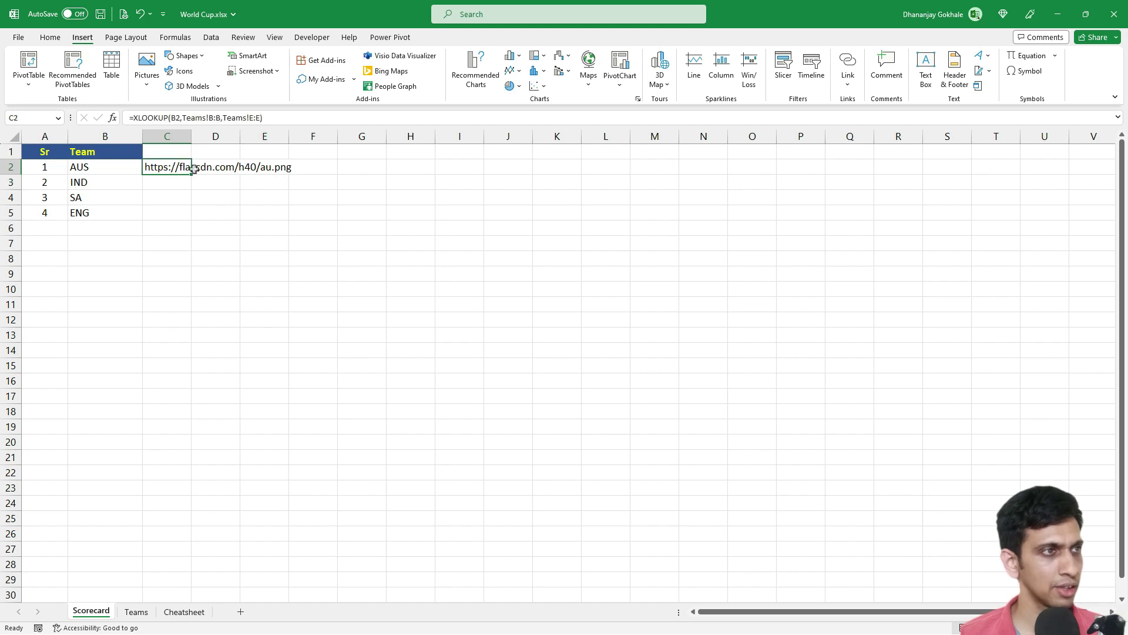
pyautogui.click(194, 181)
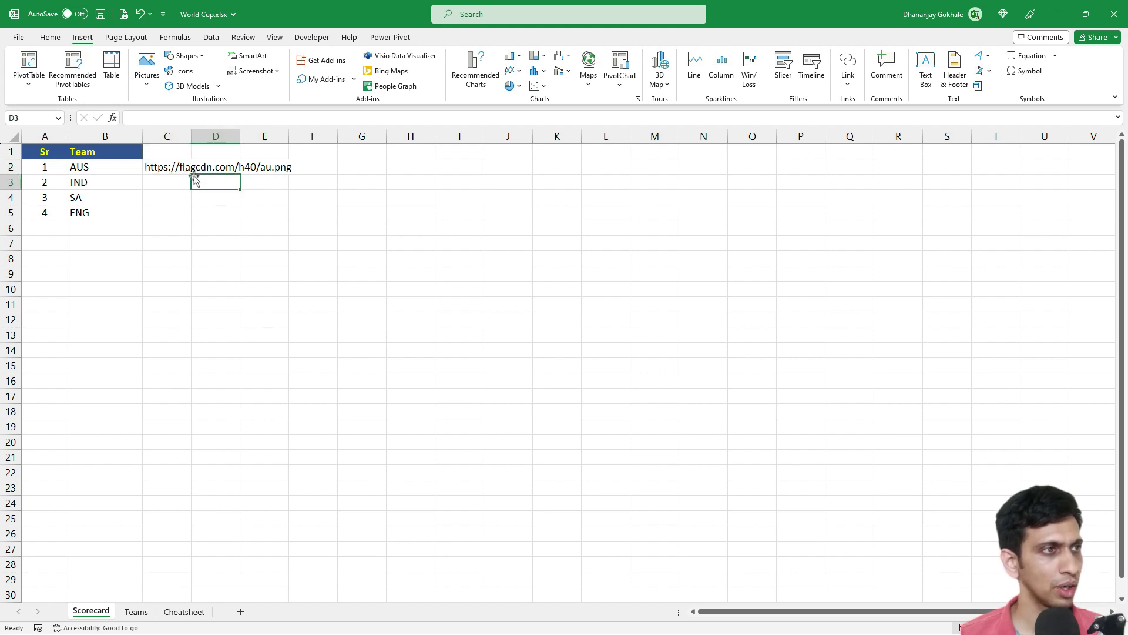
pyautogui.click(189, 174)
pyautogui.doubleClick(192, 174)
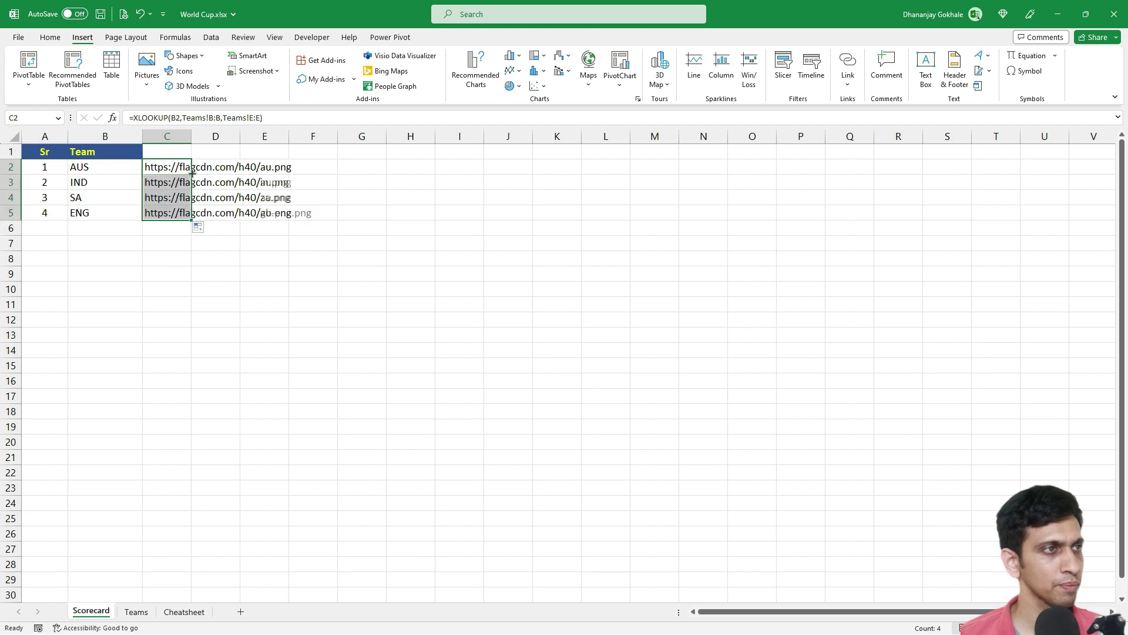
# Enter =IMAGE(C2) in D2 to show the flag and fill the formula down to D5.
pyautogui.click(166, 167)
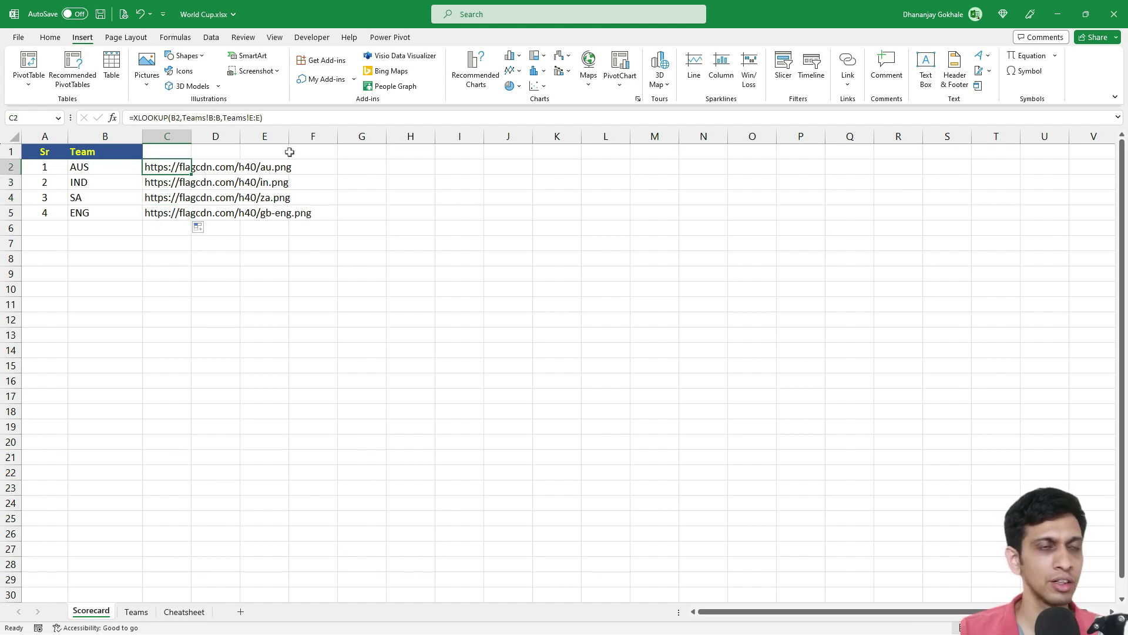
pyautogui.press('F2')
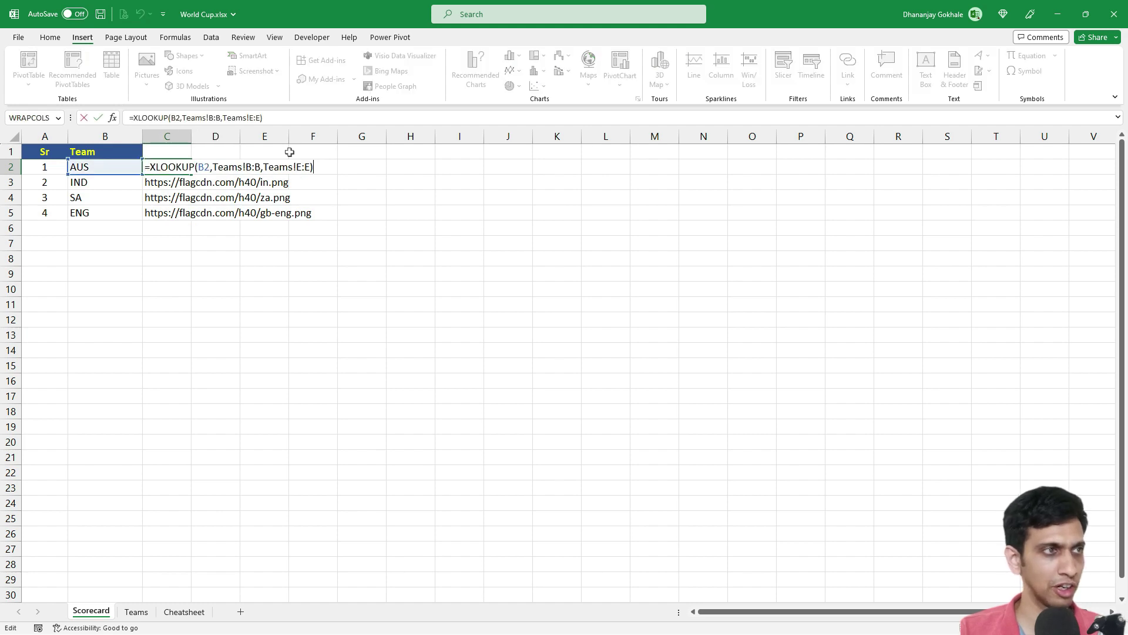
pyautogui.press('Tab')
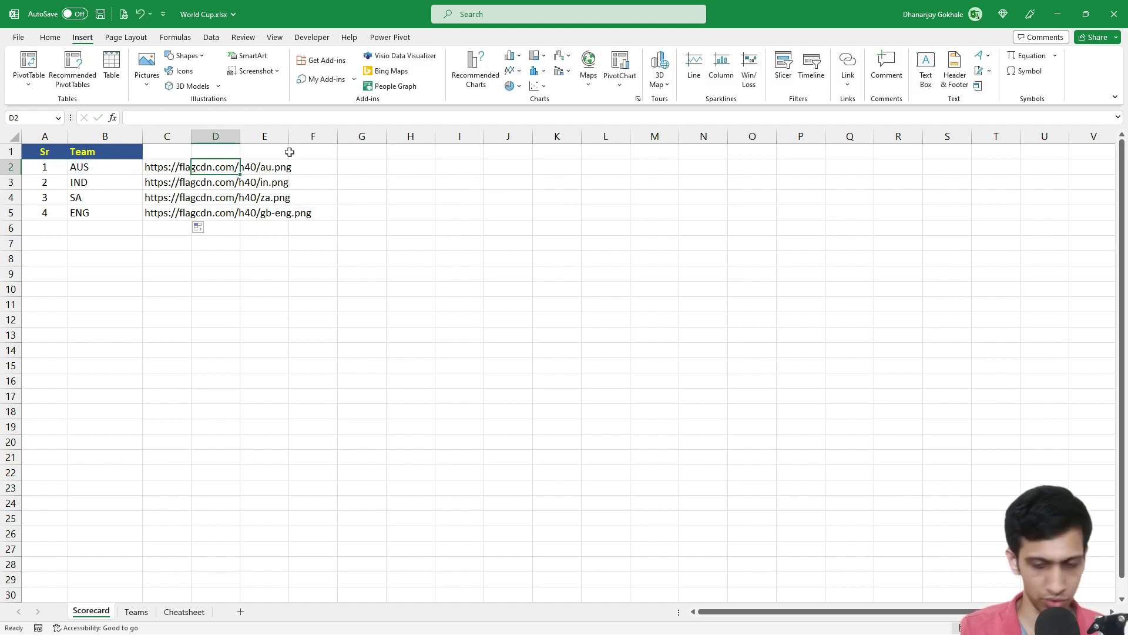
pyautogui.write('=IMAG')
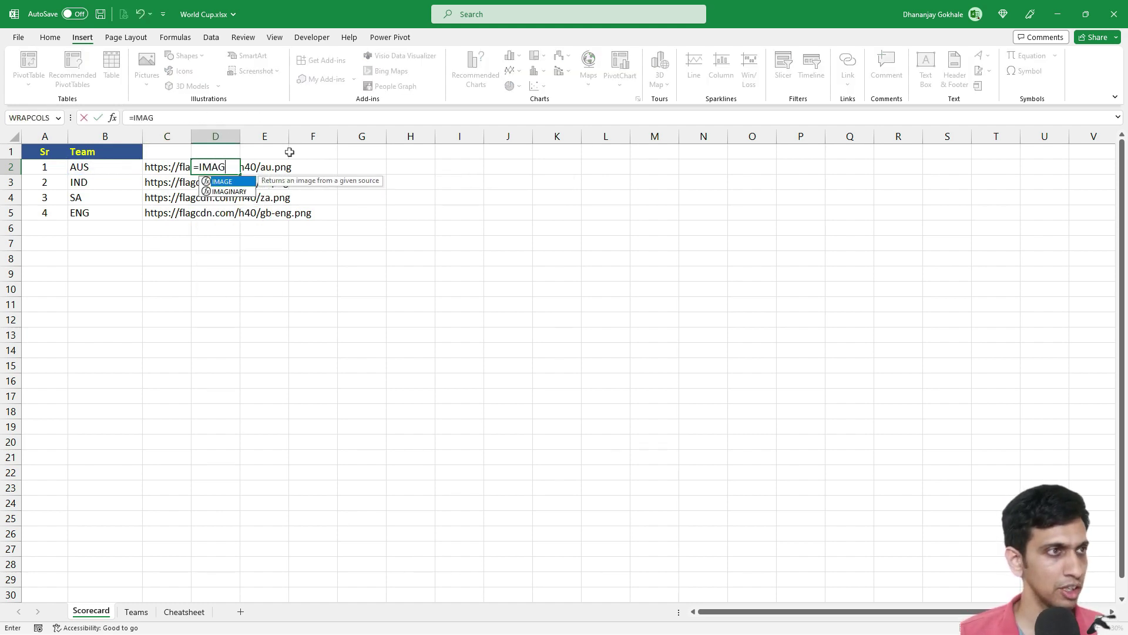
pyautogui.press('Tab')
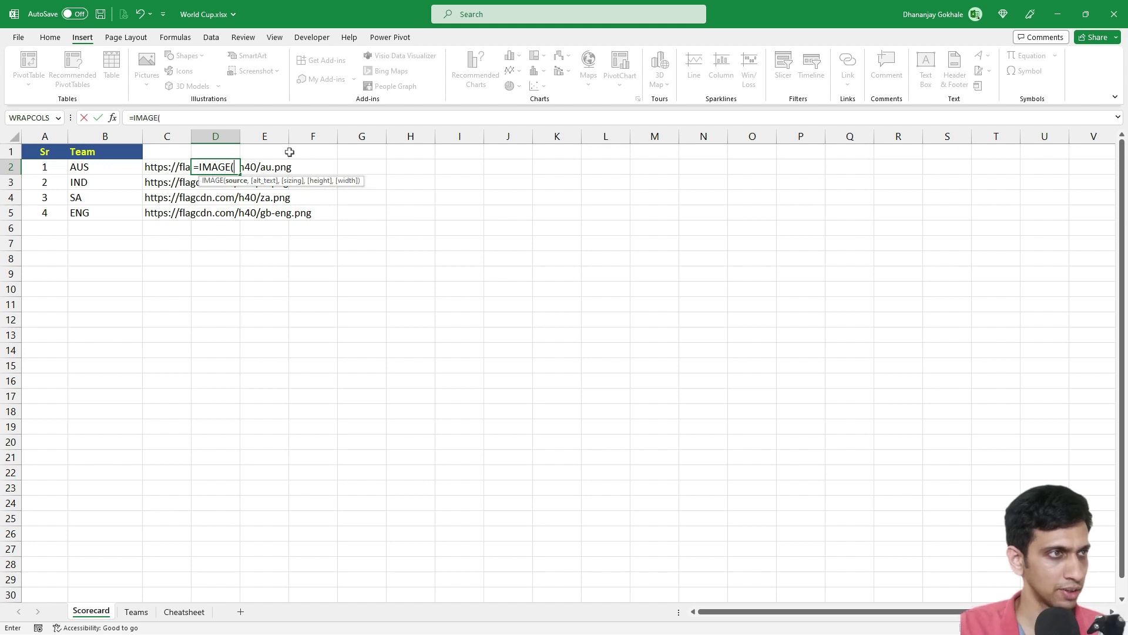
pyautogui.click(156, 171)
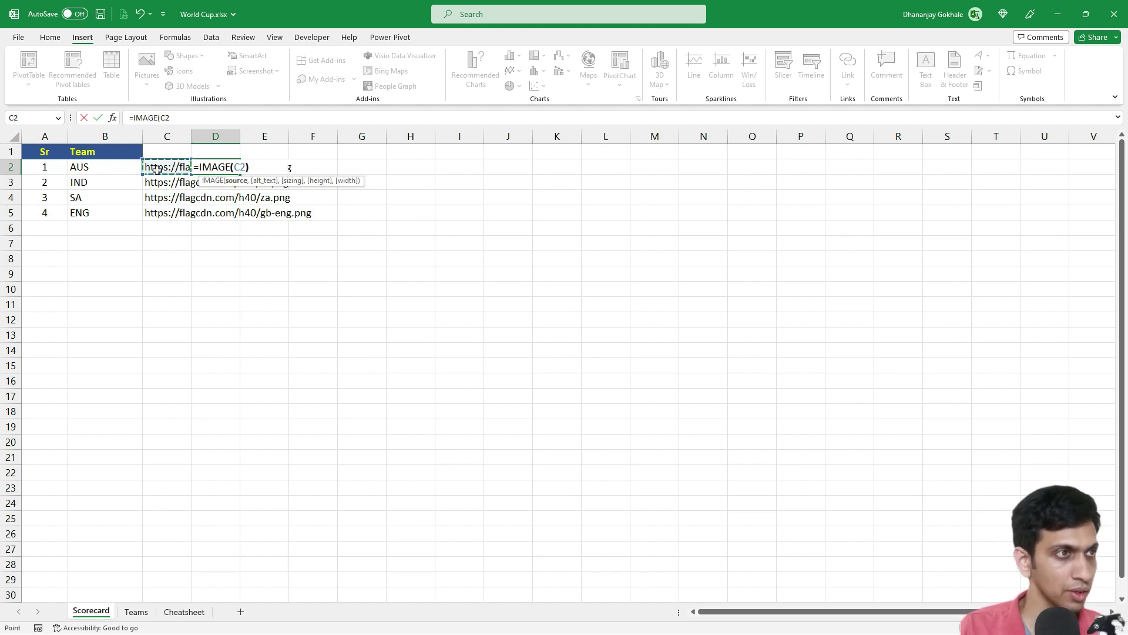
pyautogui.hotkey('ctrl', 'Return')
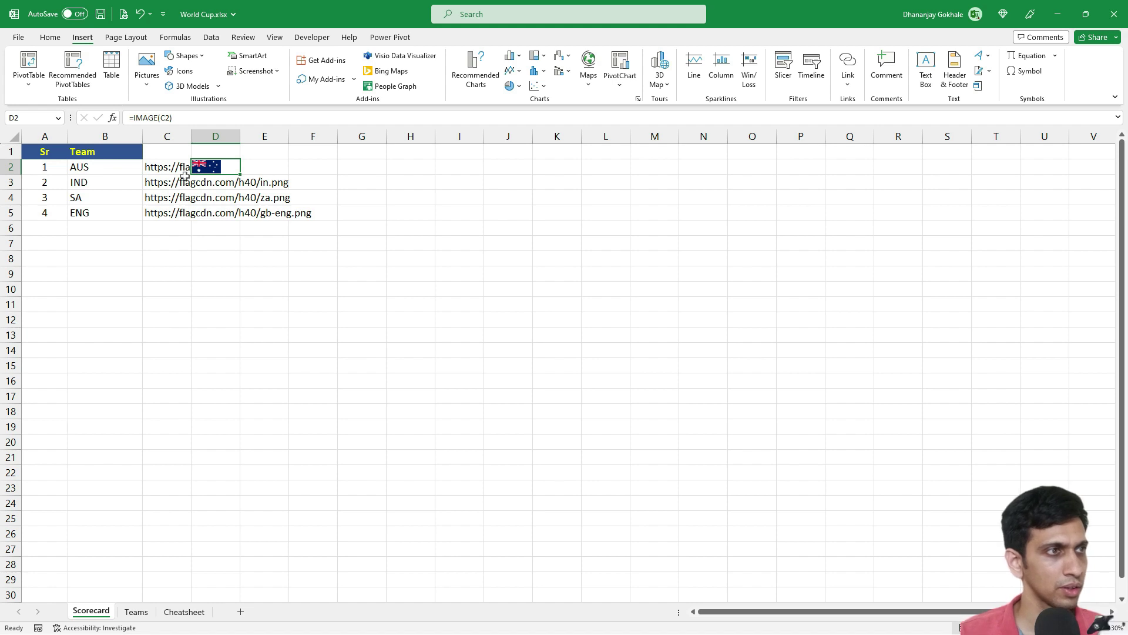
pyautogui.moveTo(241, 175); pyautogui.dragTo(239, 221)
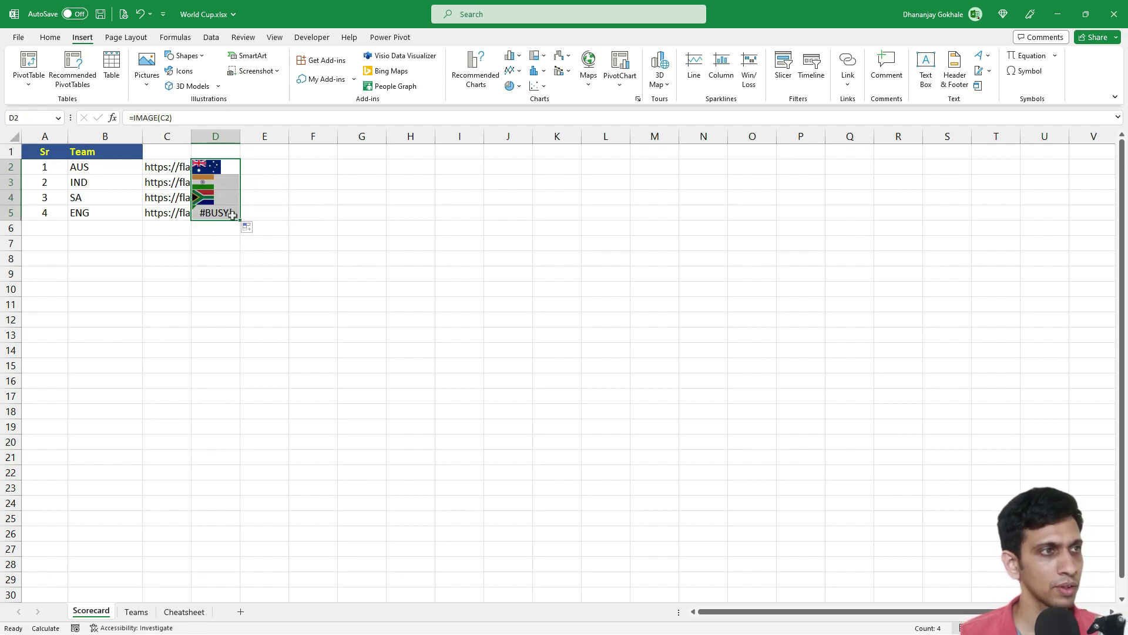
pyautogui.click(184, 259)
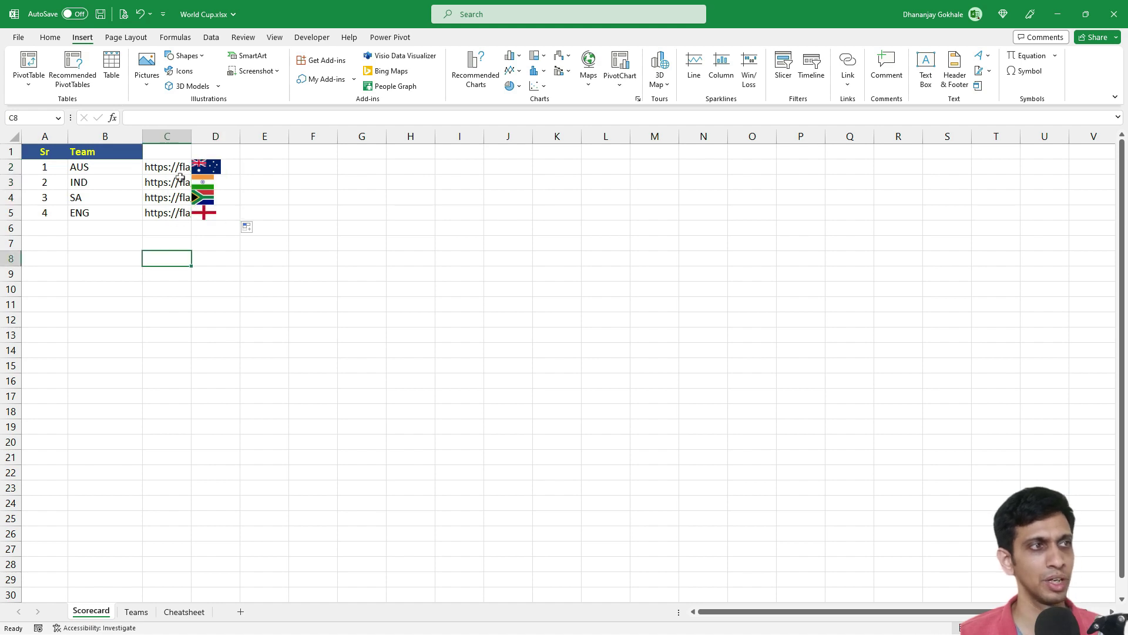
# Copy the XLOOKUP expression without its equals sign from the formula in C2, leaving that cell's formula intact.
pyautogui.click(212, 167)
pyautogui.press('F2')
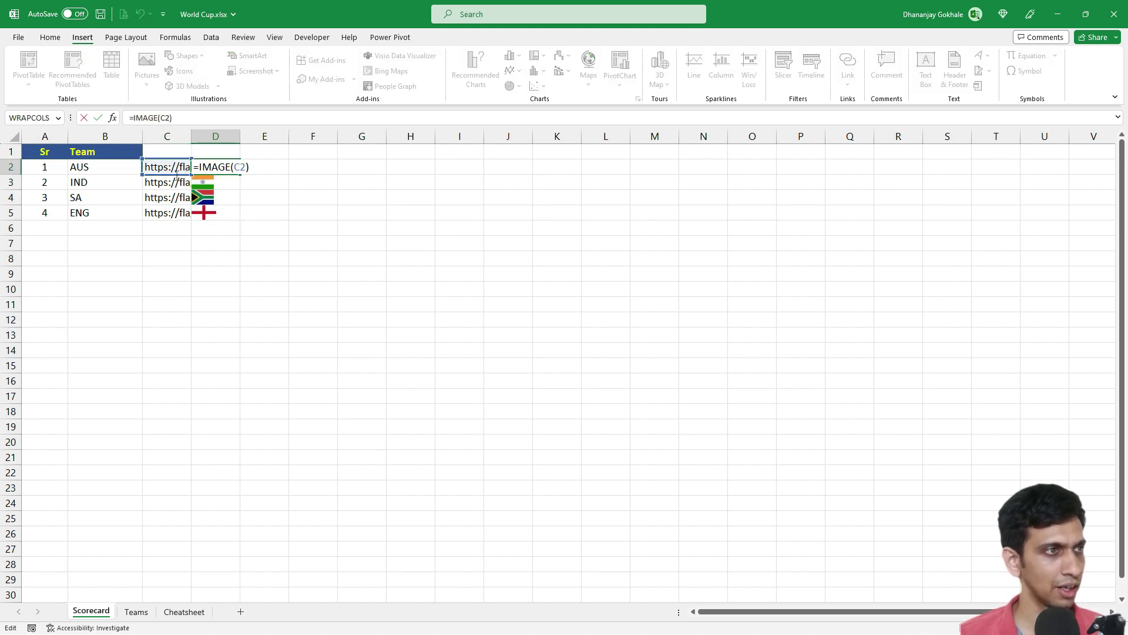
pyautogui.press('Escape')
pyautogui.click(163, 170)
pyautogui.press('F2')
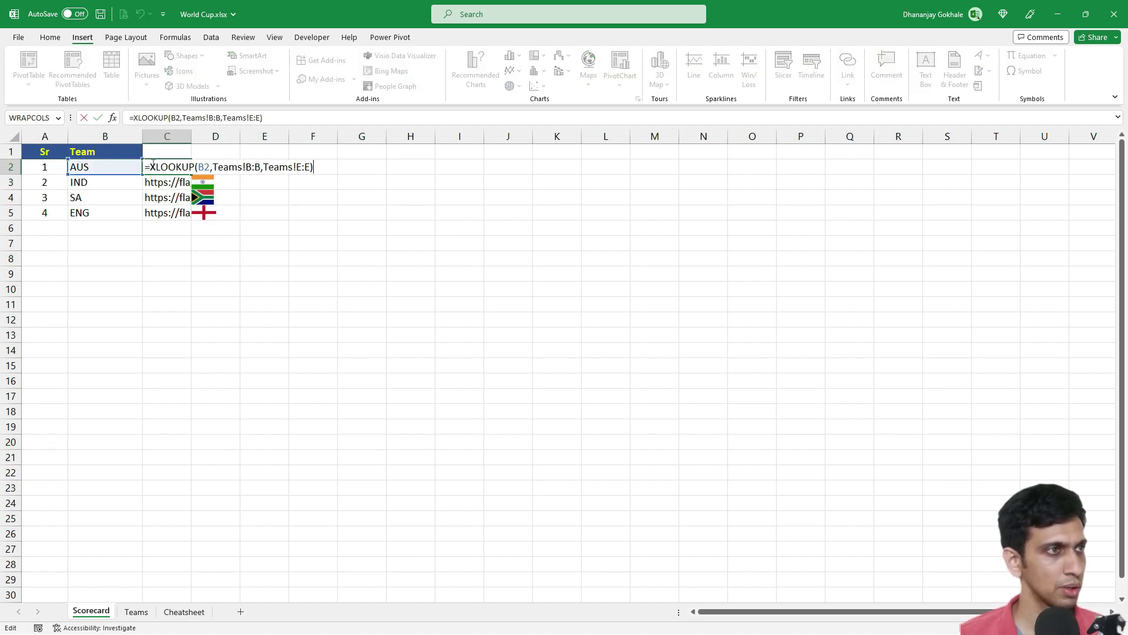
pyautogui.moveTo(152, 167); pyautogui.dragTo(322, 169)
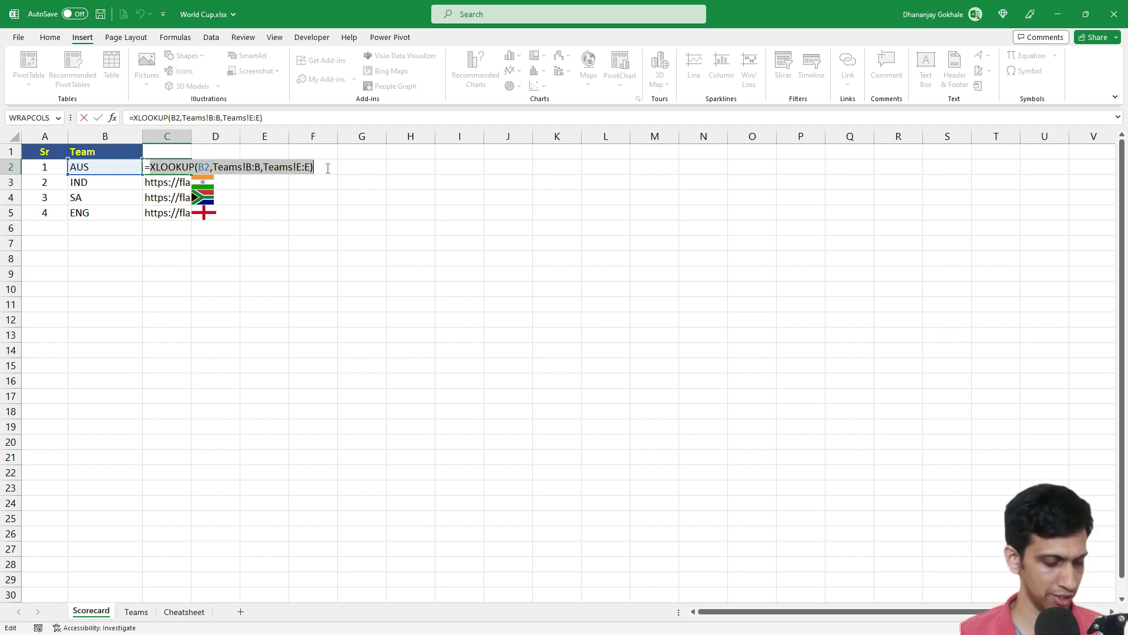
pyautogui.press('Escape')
# Replace the C2 reference in D2's IMAGE formula with XLOOKUP(B2,Teams!B:B,Teams!E:E).
pyautogui.press('Right')
pyautogui.write('=IMAGE(C2)')
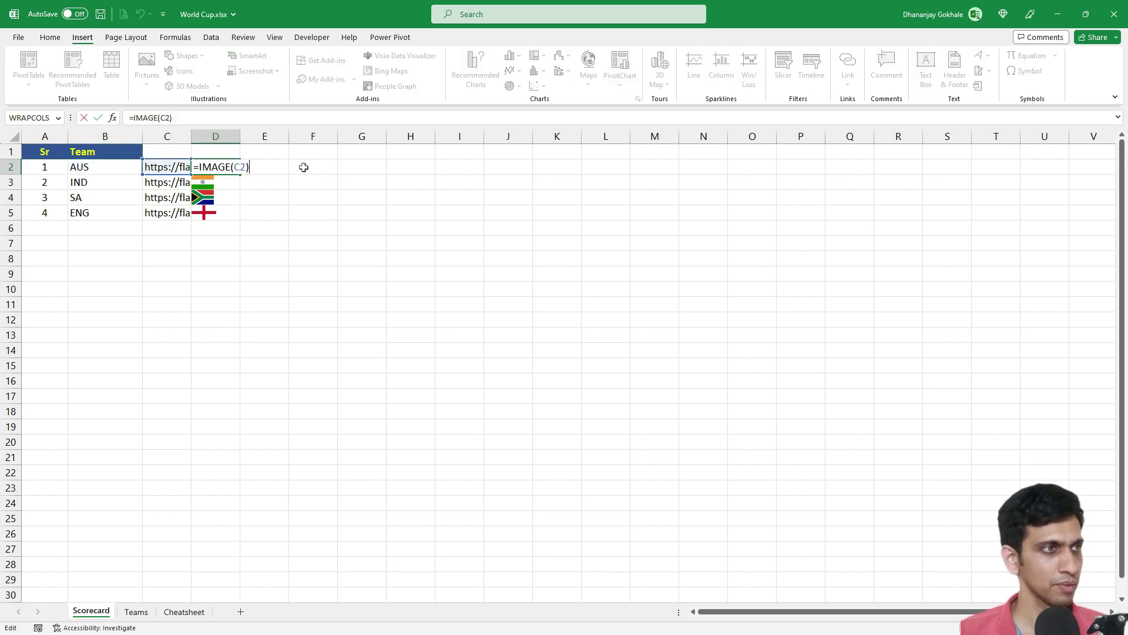
pyautogui.press('BackSpace')
pyautogui.press('BackSpace')
pyautogui.press('BackSpace')
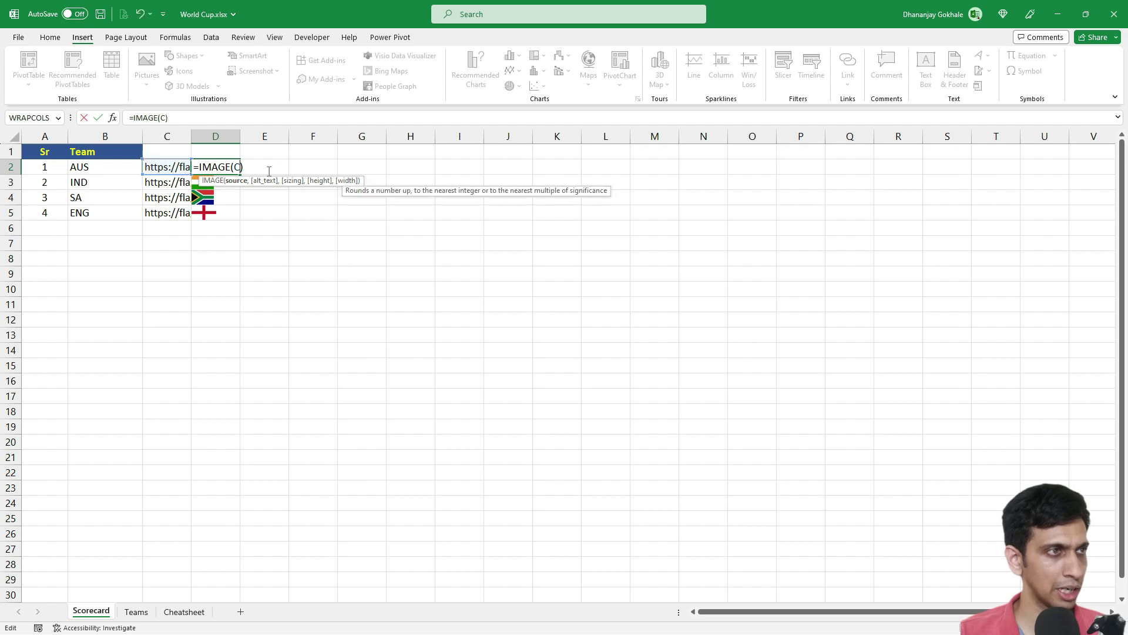
pyautogui.write('XLOOKUP(B2,Teams!B:B,Teams!E:E))')
pyautogui.press('Return')
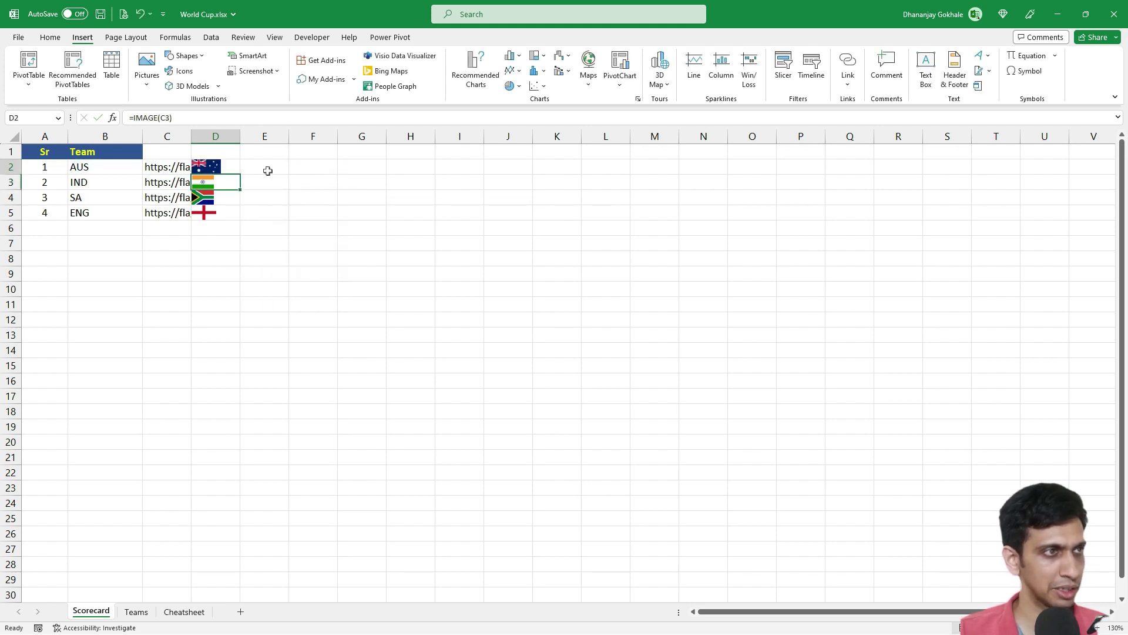
# Copy the combined IMAGE and XLOOKUP formula from D2 down through D5.
pyautogui.press('Up')
pyautogui.hotkey('ctrl', 'c')
pyautogui.hotkey('shift', 'Down')
pyautogui.hotkey('shift', 'Down')
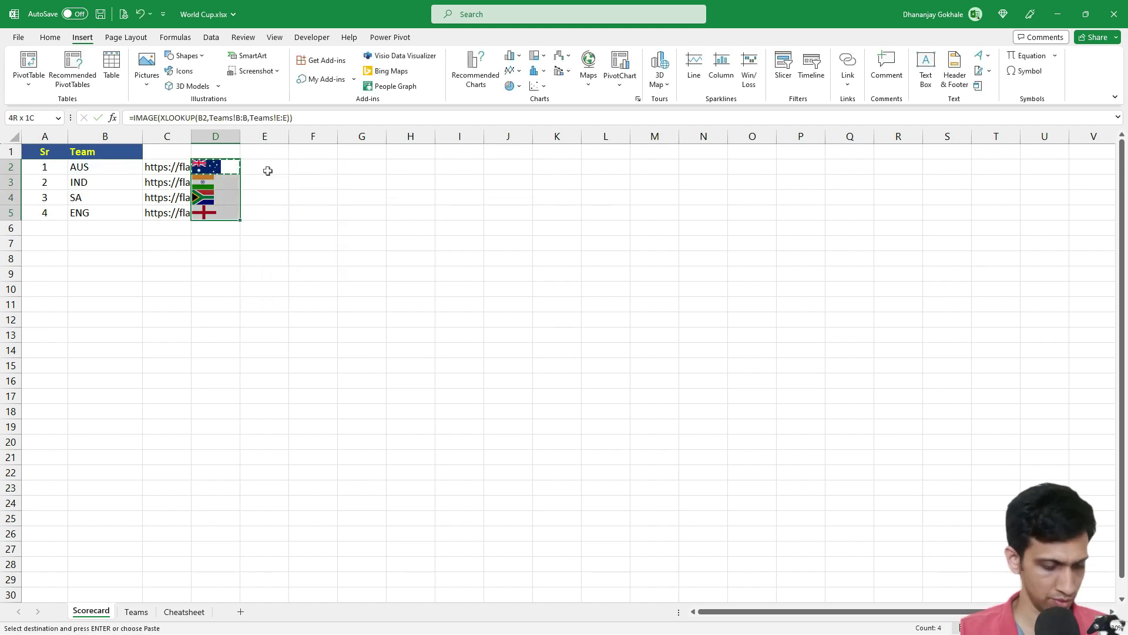
pyautogui.hotkey('ctrl', 'v')
pyautogui.press('Down')
pyautogui.press('Escape')
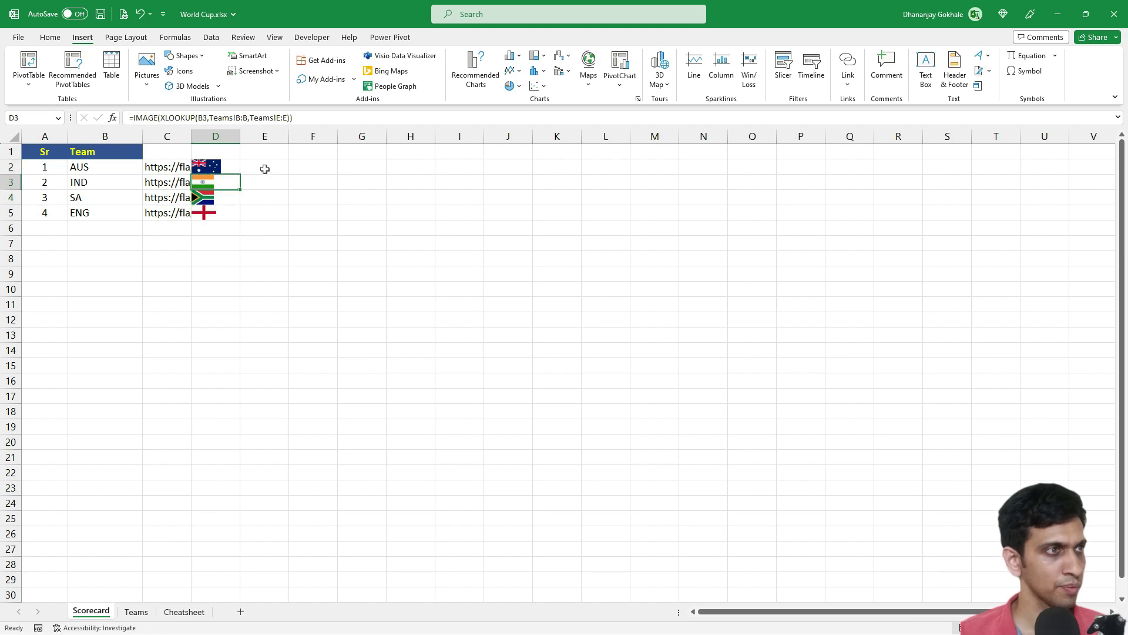
# Delete the helper column C that holds the flag URLs on the Scorecard sheet.
pyautogui.click(180, 136)
pyautogui.hotkey('ctrl', '-')
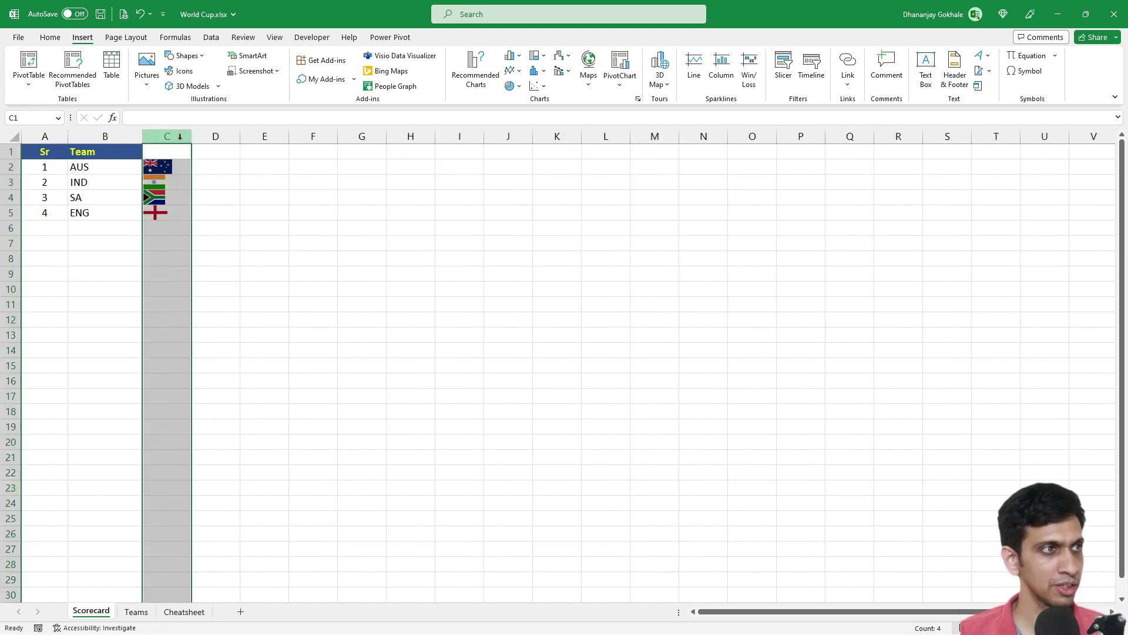
# Save the World Cup workbook with the flag formulas in place on the Scorecard sheet.
pyautogui.press('Down')
pyautogui.hotkey('ctrl', 's')
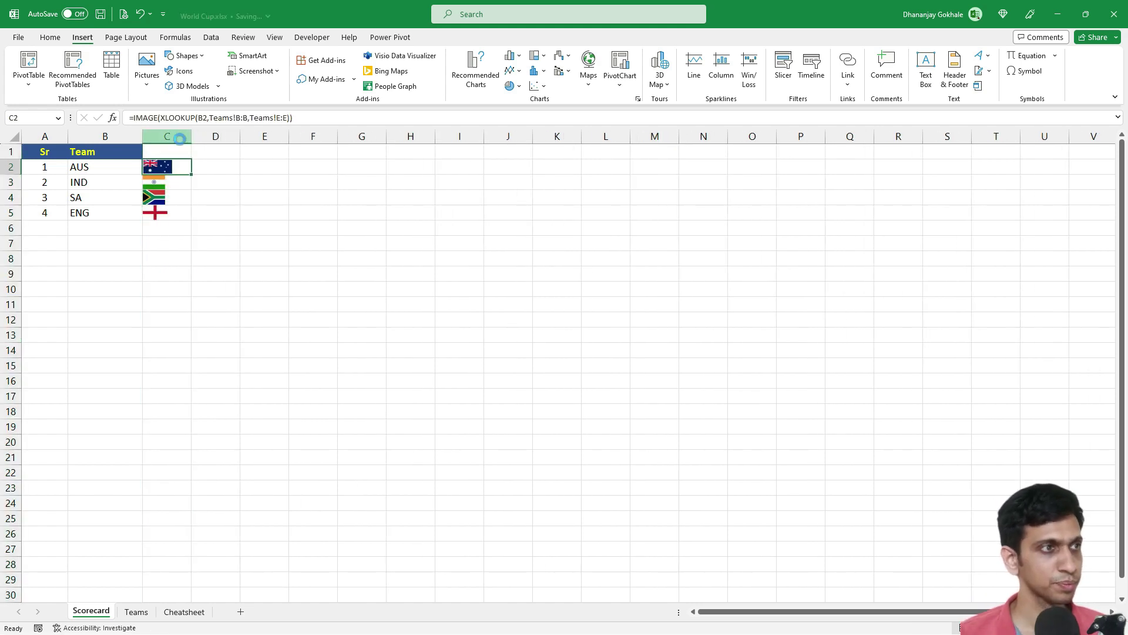
pyautogui.click(112, 226)
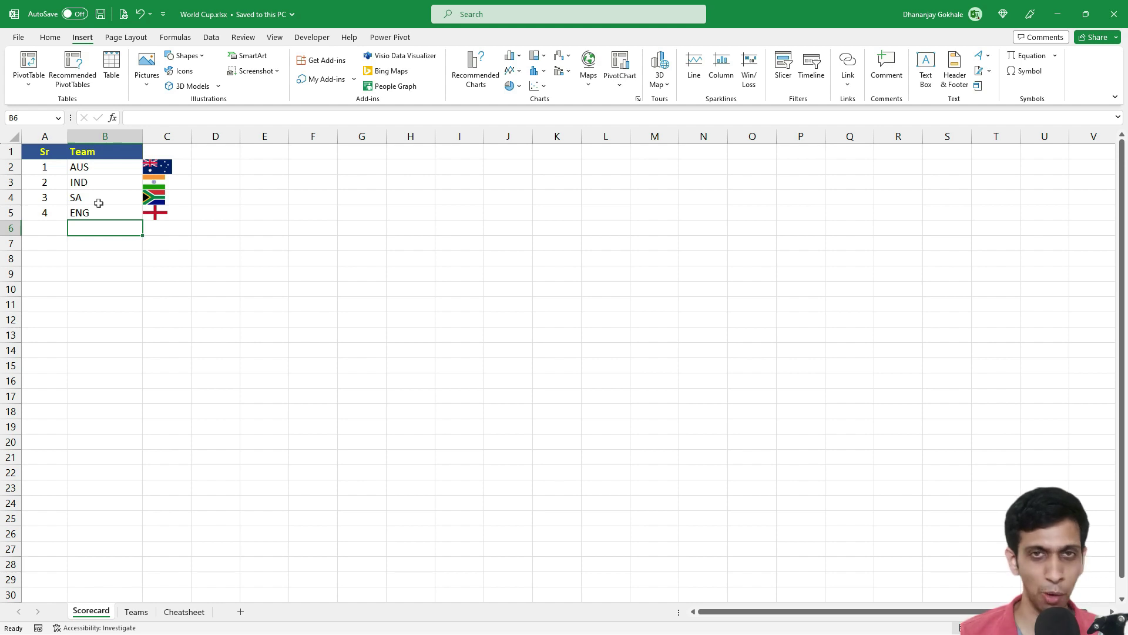
# Set India's NRR to 1.4 in cell D2 of the Teams sheet.
pyautogui.click(143, 615)
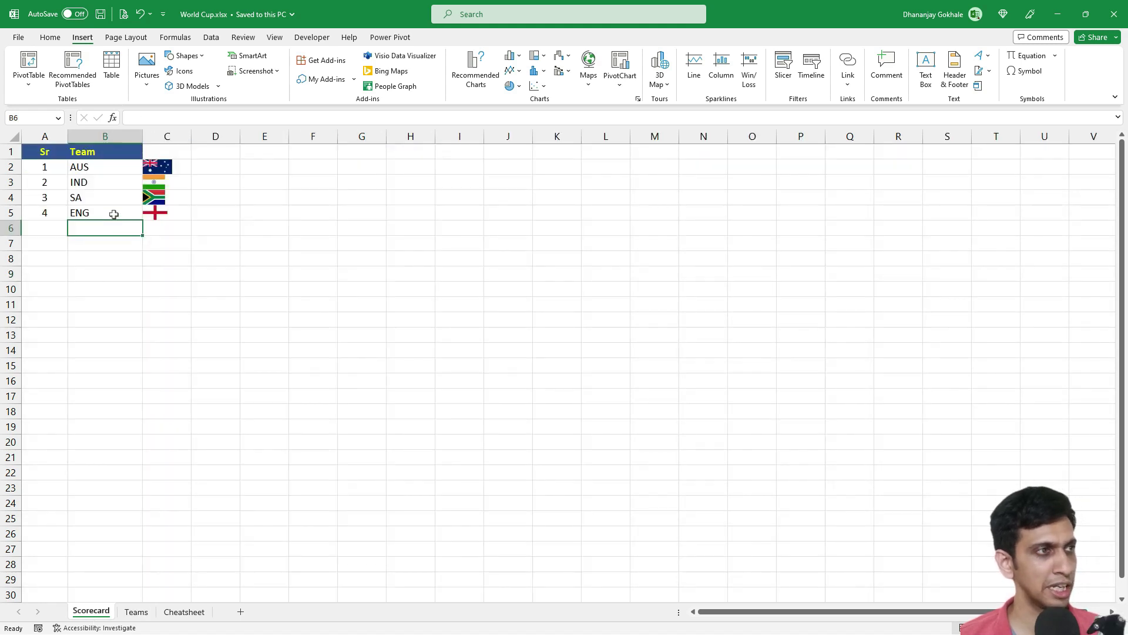
pyautogui.click(140, 613)
pyautogui.click(286, 172)
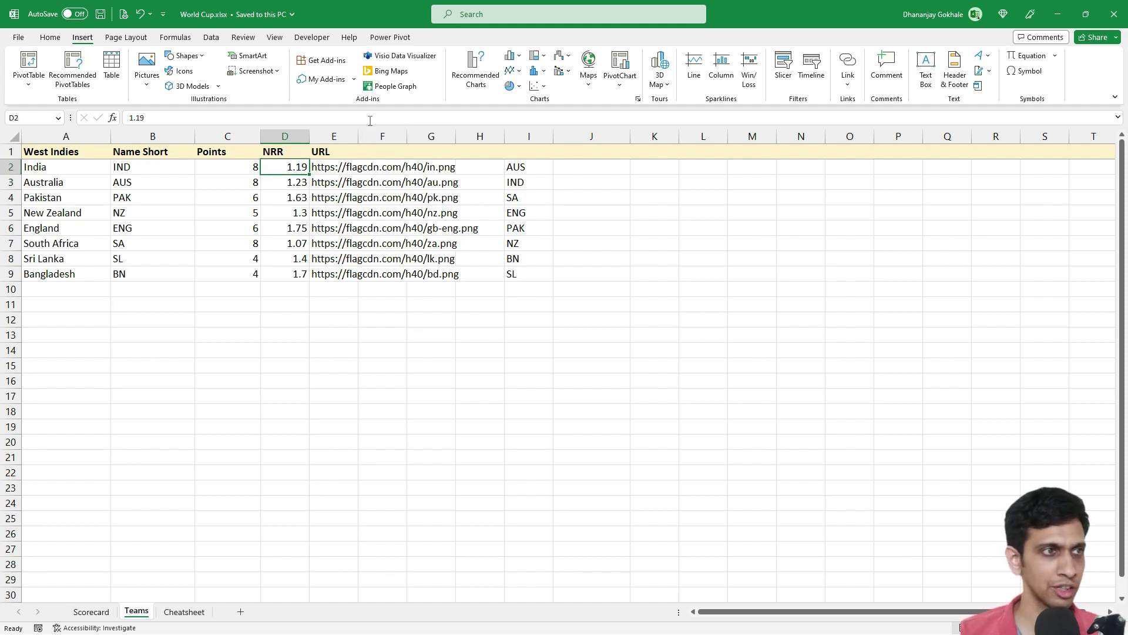
pyautogui.write('1.')
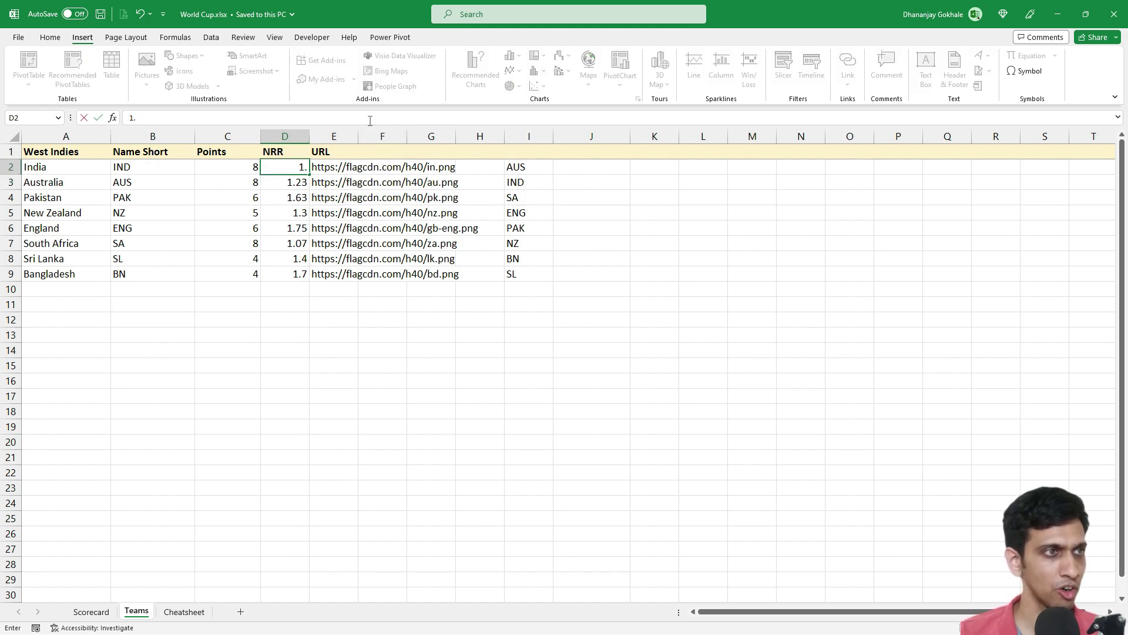
pyautogui.write('4')
pyautogui.press('Return')
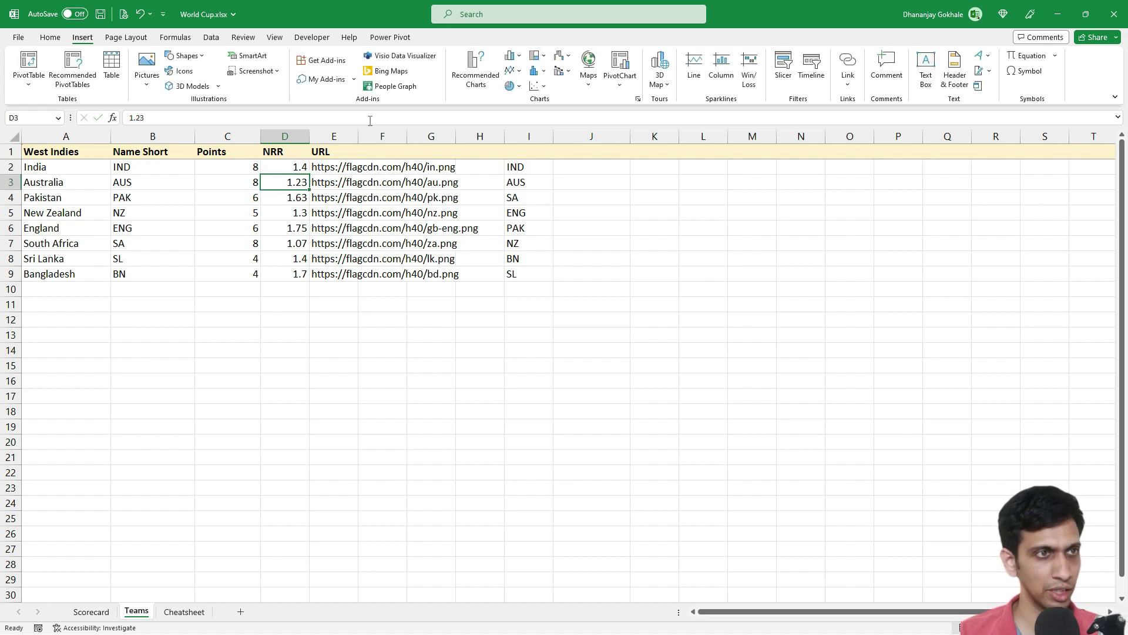
# Check the SORTBY ranking in I2 on the Teams sheet, and the team order and flag formula in C2 on the Scorecard sheet.
pyautogui.click(515, 167)
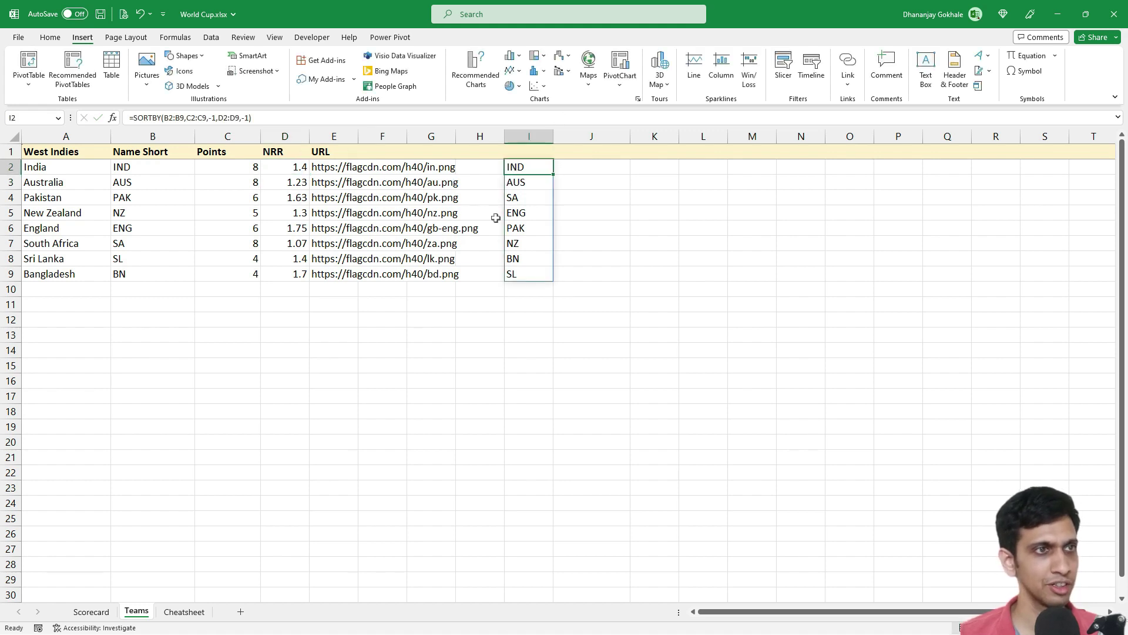
pyautogui.click(92, 611)
pyautogui.click(175, 167)
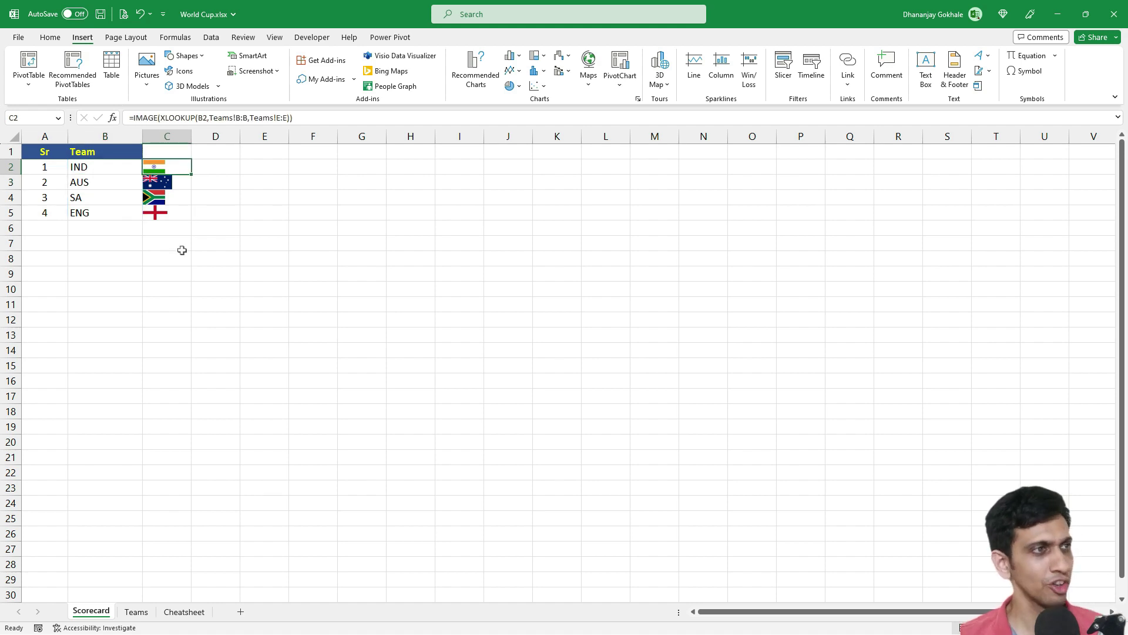
pyautogui.moveTo(153, 213); pyautogui.dragTo(109, 184)
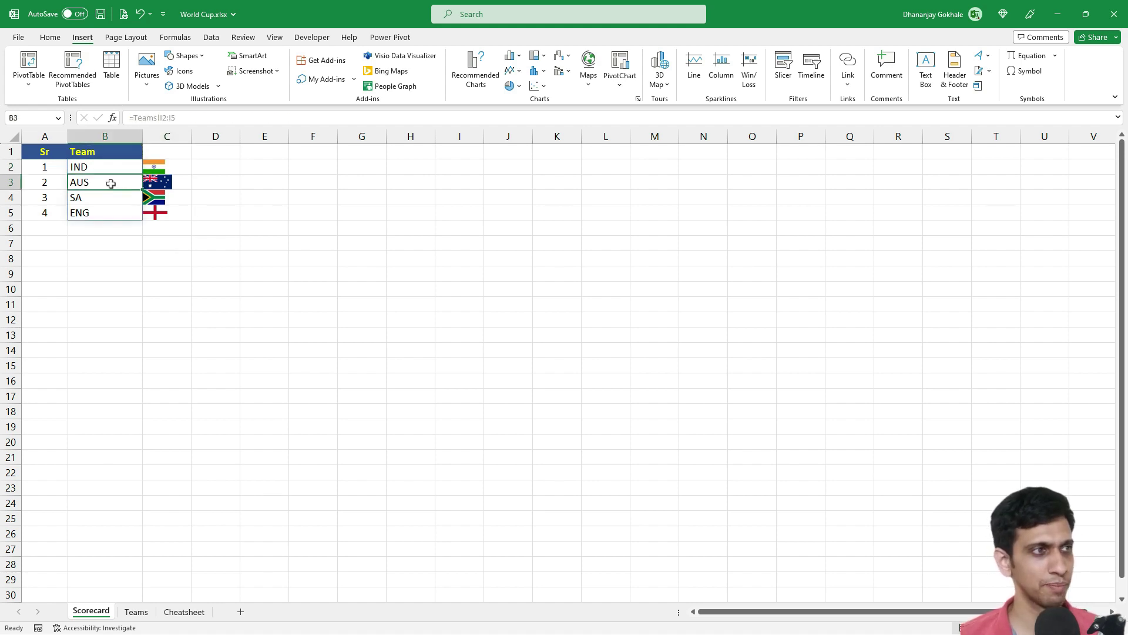
pyautogui.click(172, 171)
pyautogui.doubleClick(173, 171)
pyautogui.press('Escape')
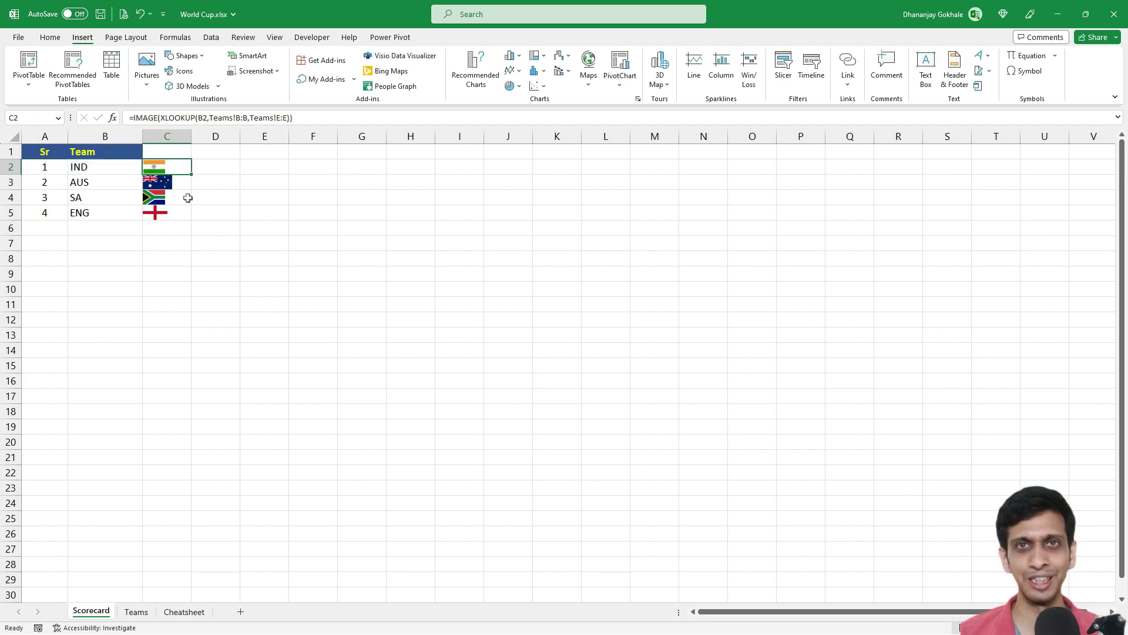